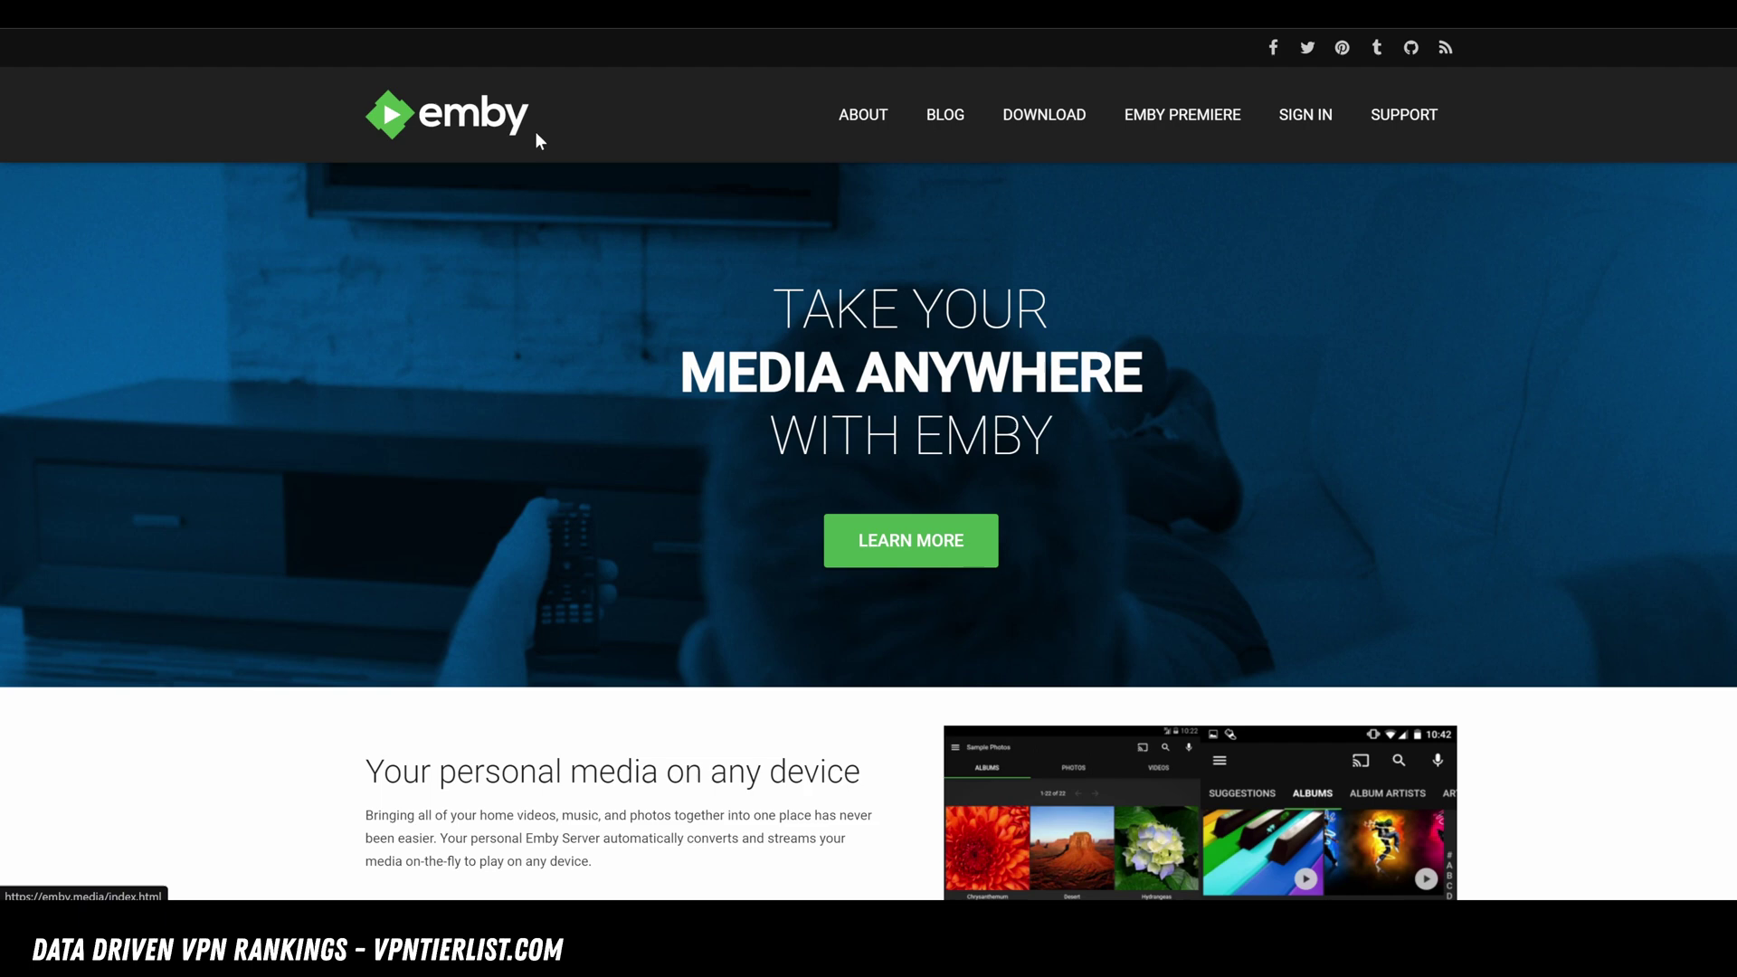
- Look over the banner and personal media introduction on the Emby homepage
scroll(1019, 256, down, 3)
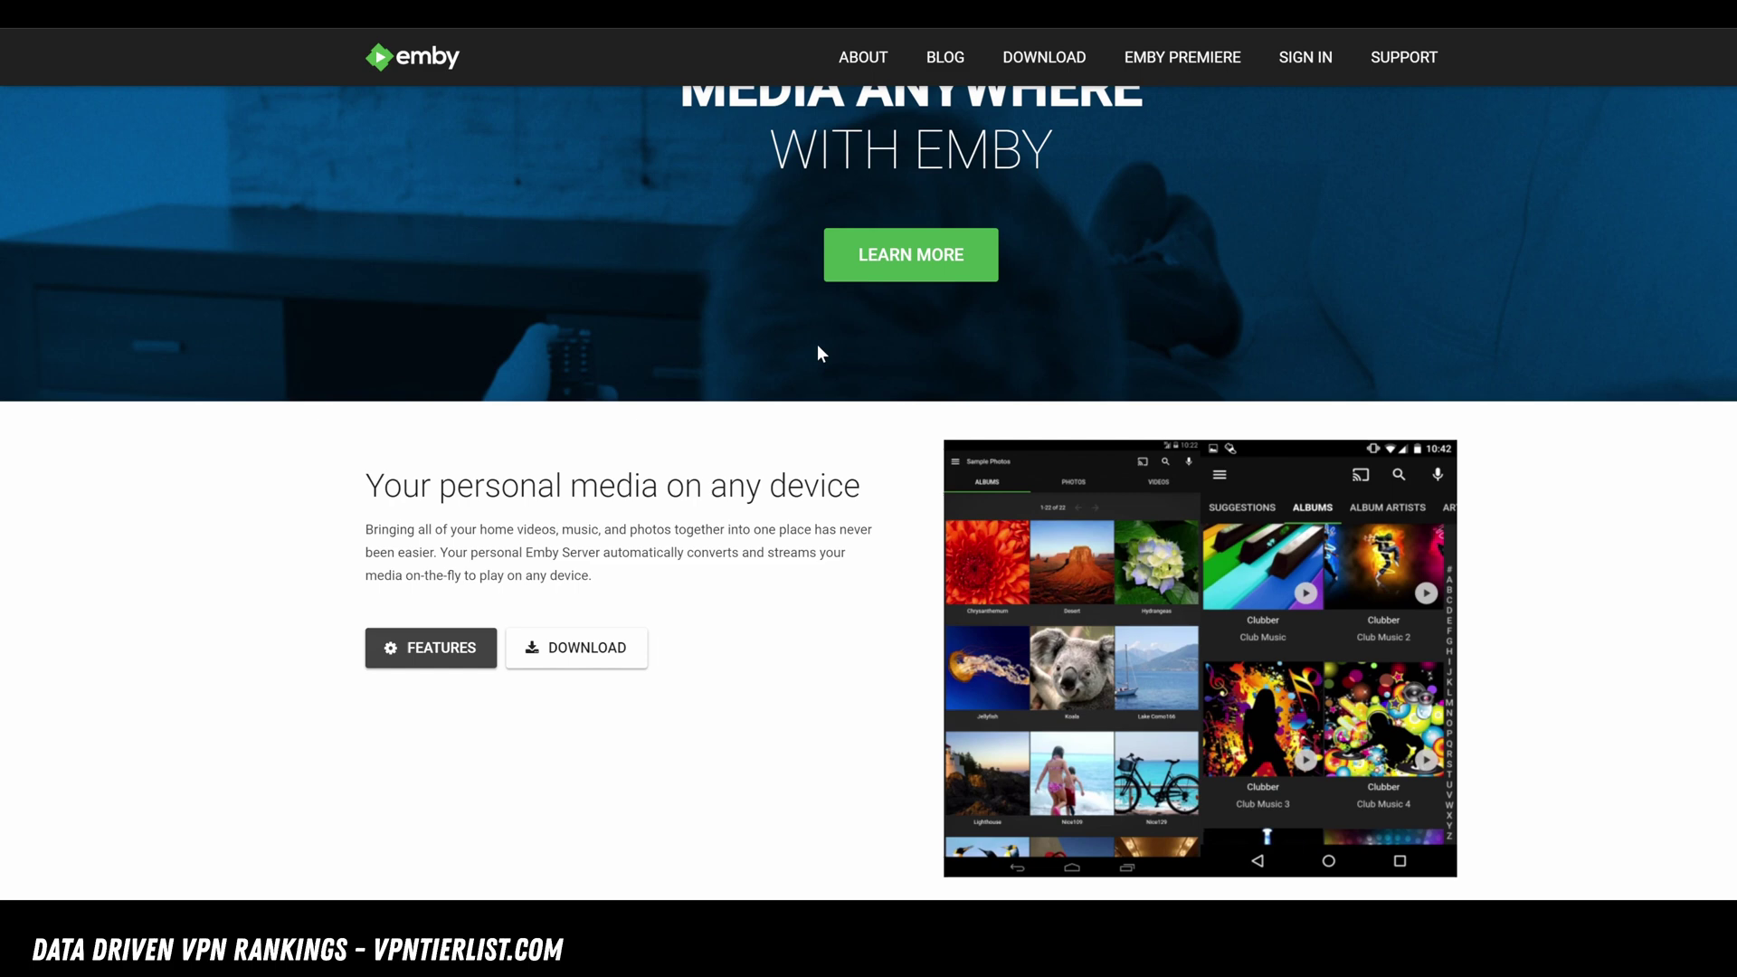
scroll(817, 343, up, 3)
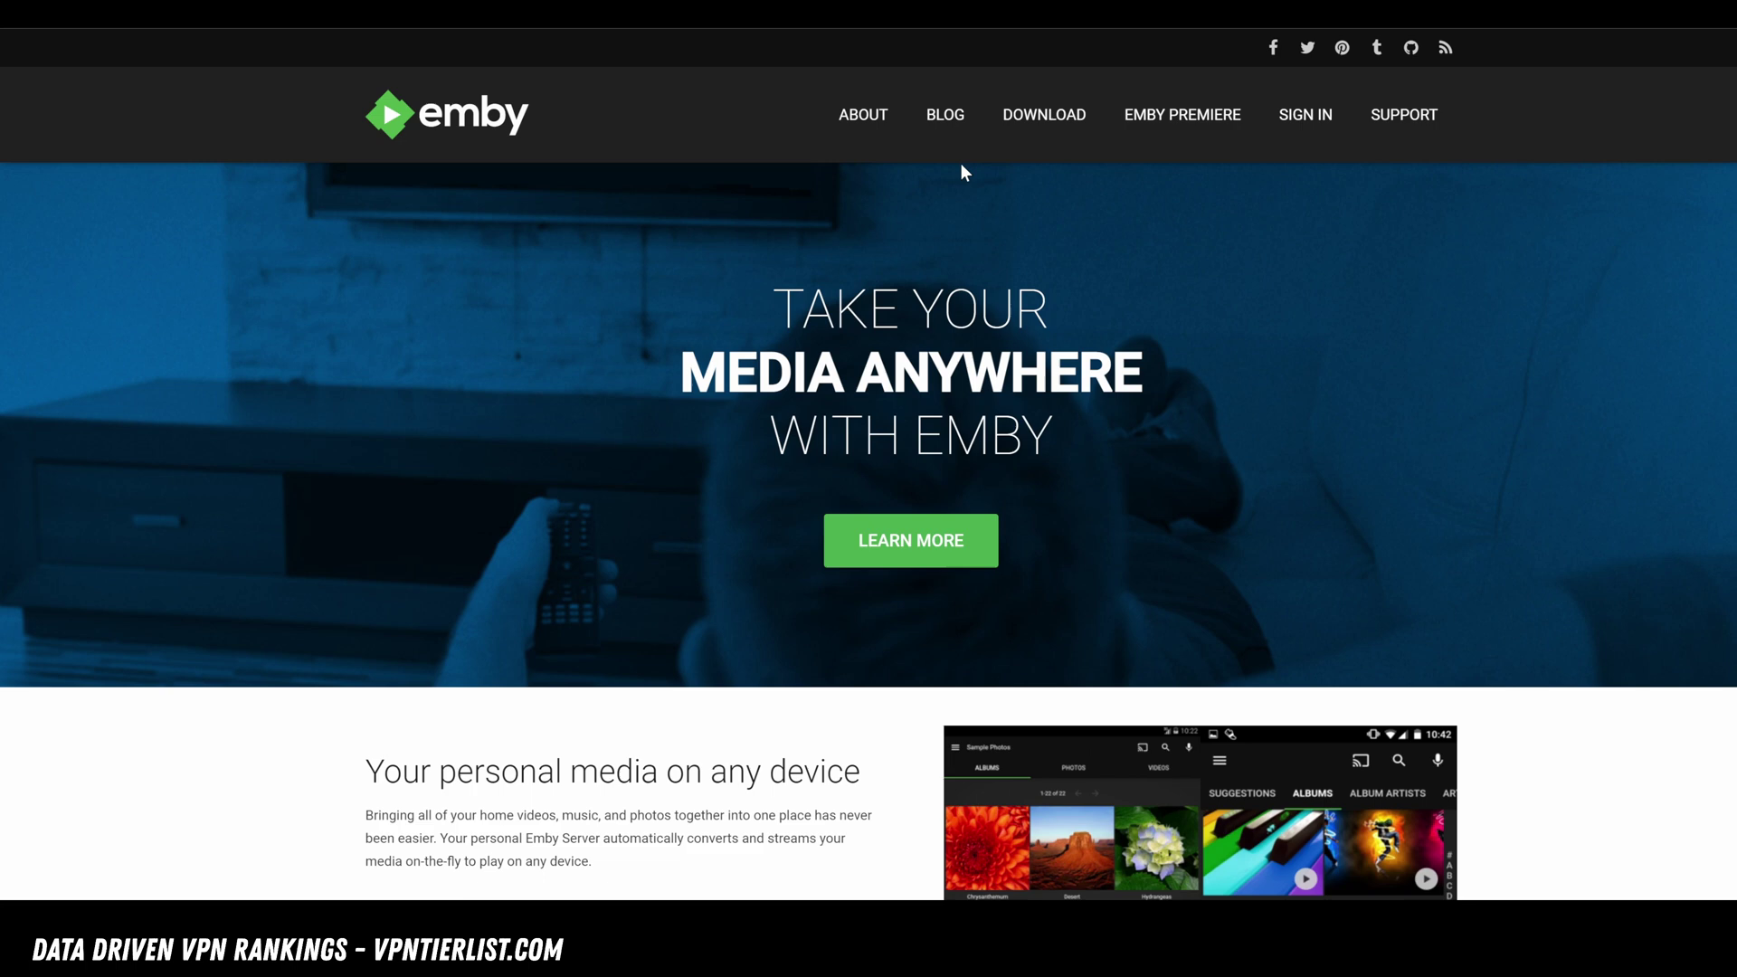
scroll(1202, 213, down, 2)
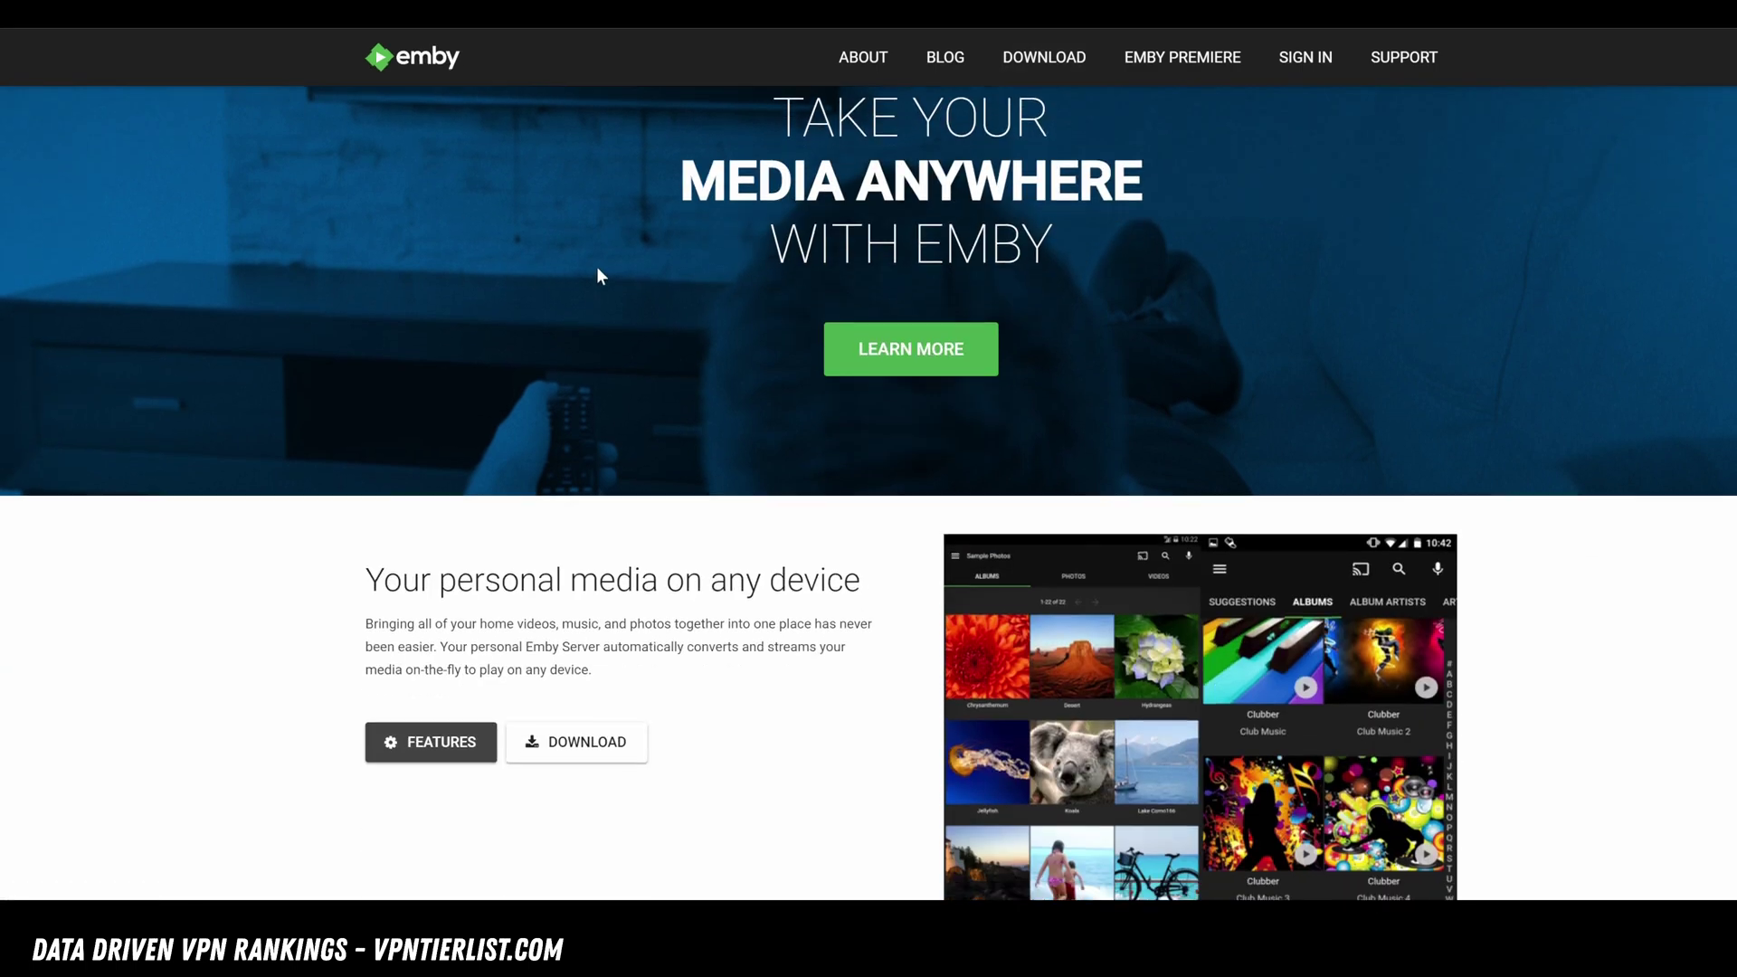
scroll(823, 258, down, 1)
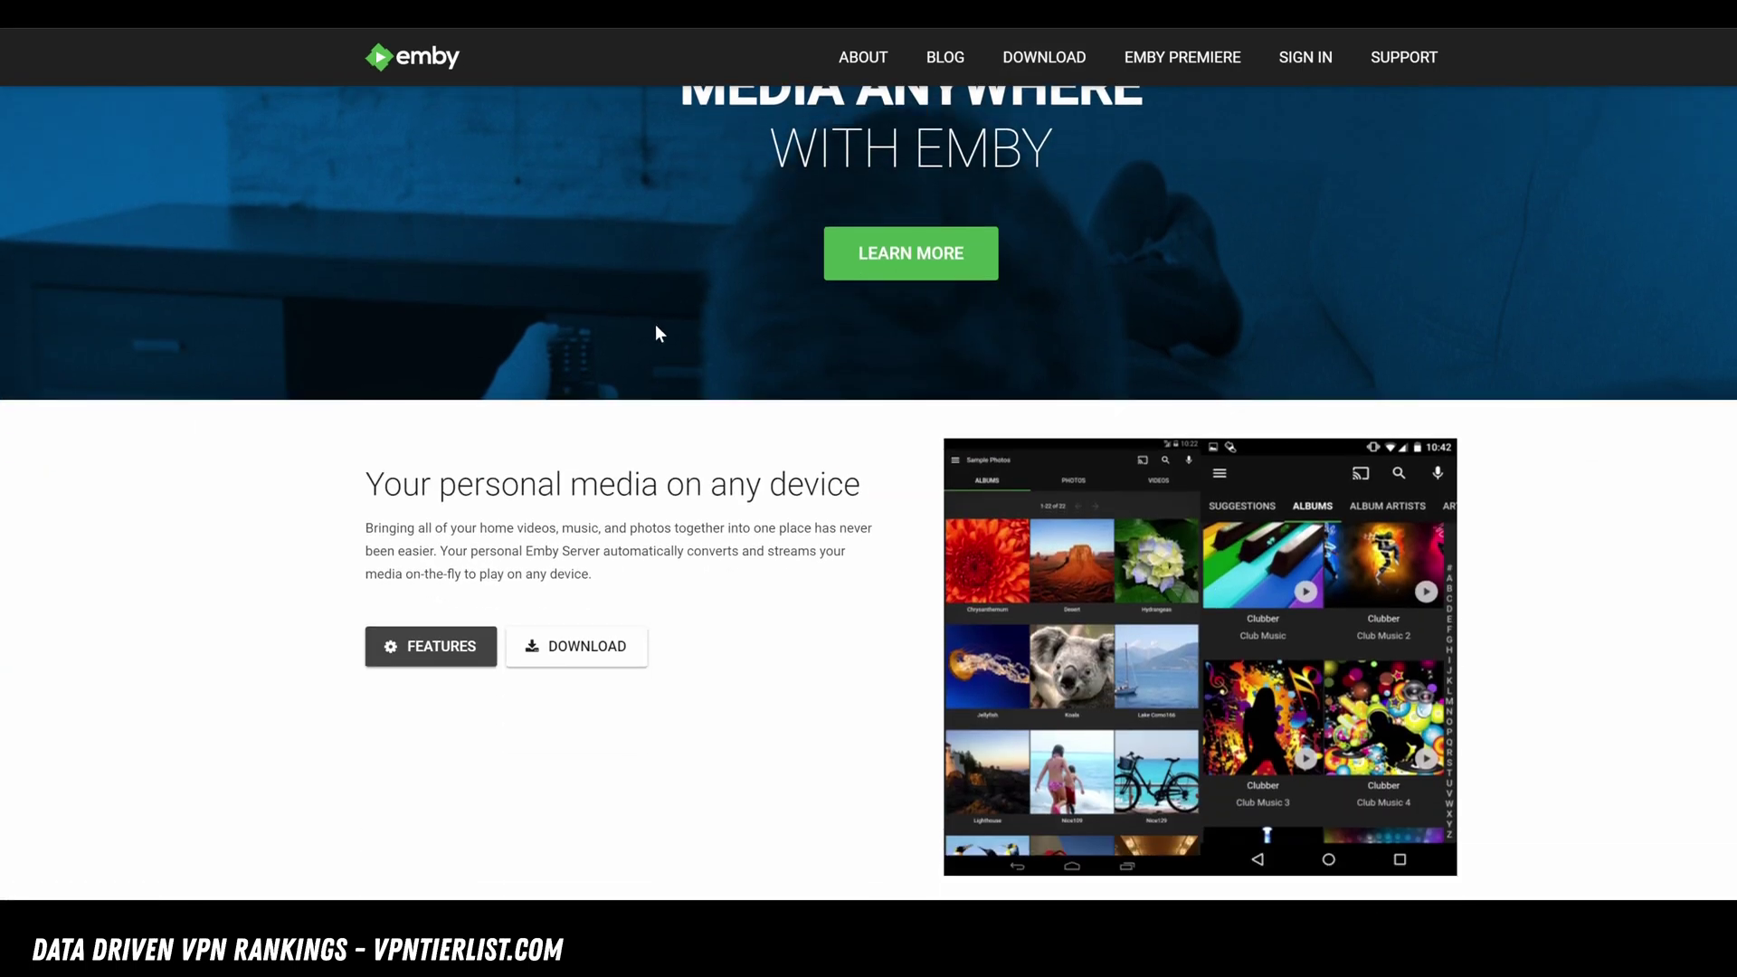
scroll(659, 329, up, 3)
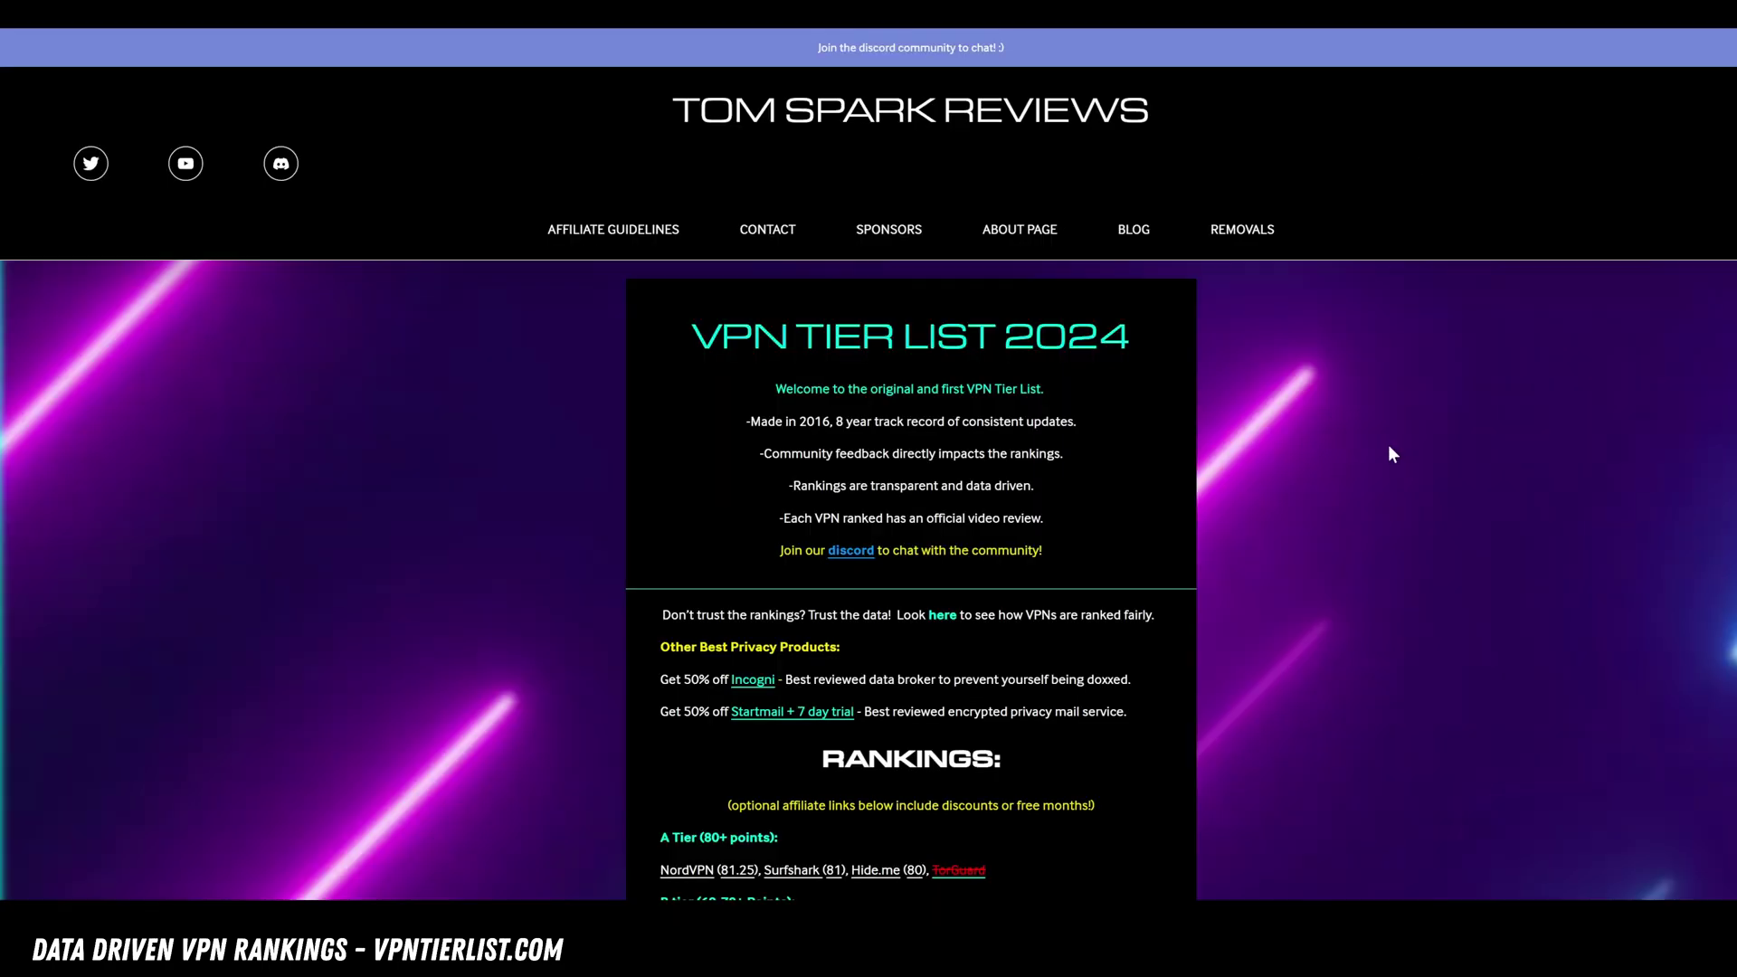
- Review the tier rankings on the VPN Tier List 2024 page, highlighting the A Tier entries
scroll(1391, 455, down, 5)
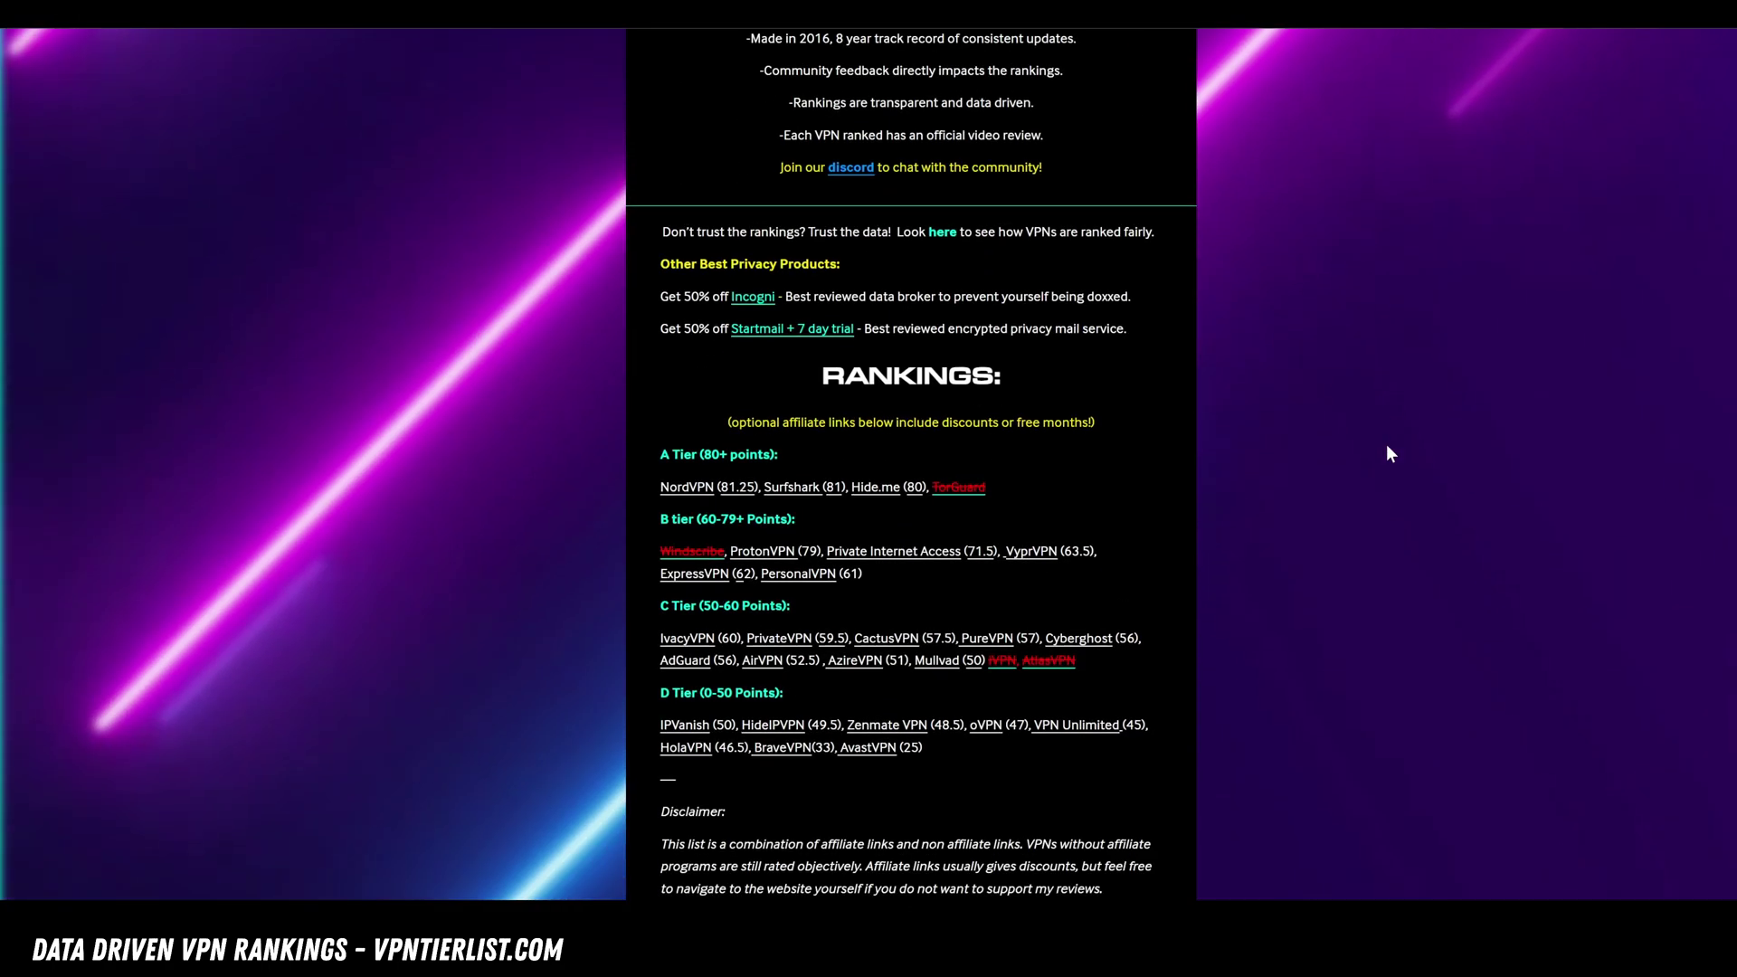
scroll(1396, 458, up, 3)
scroll(1356, 453, down, 3)
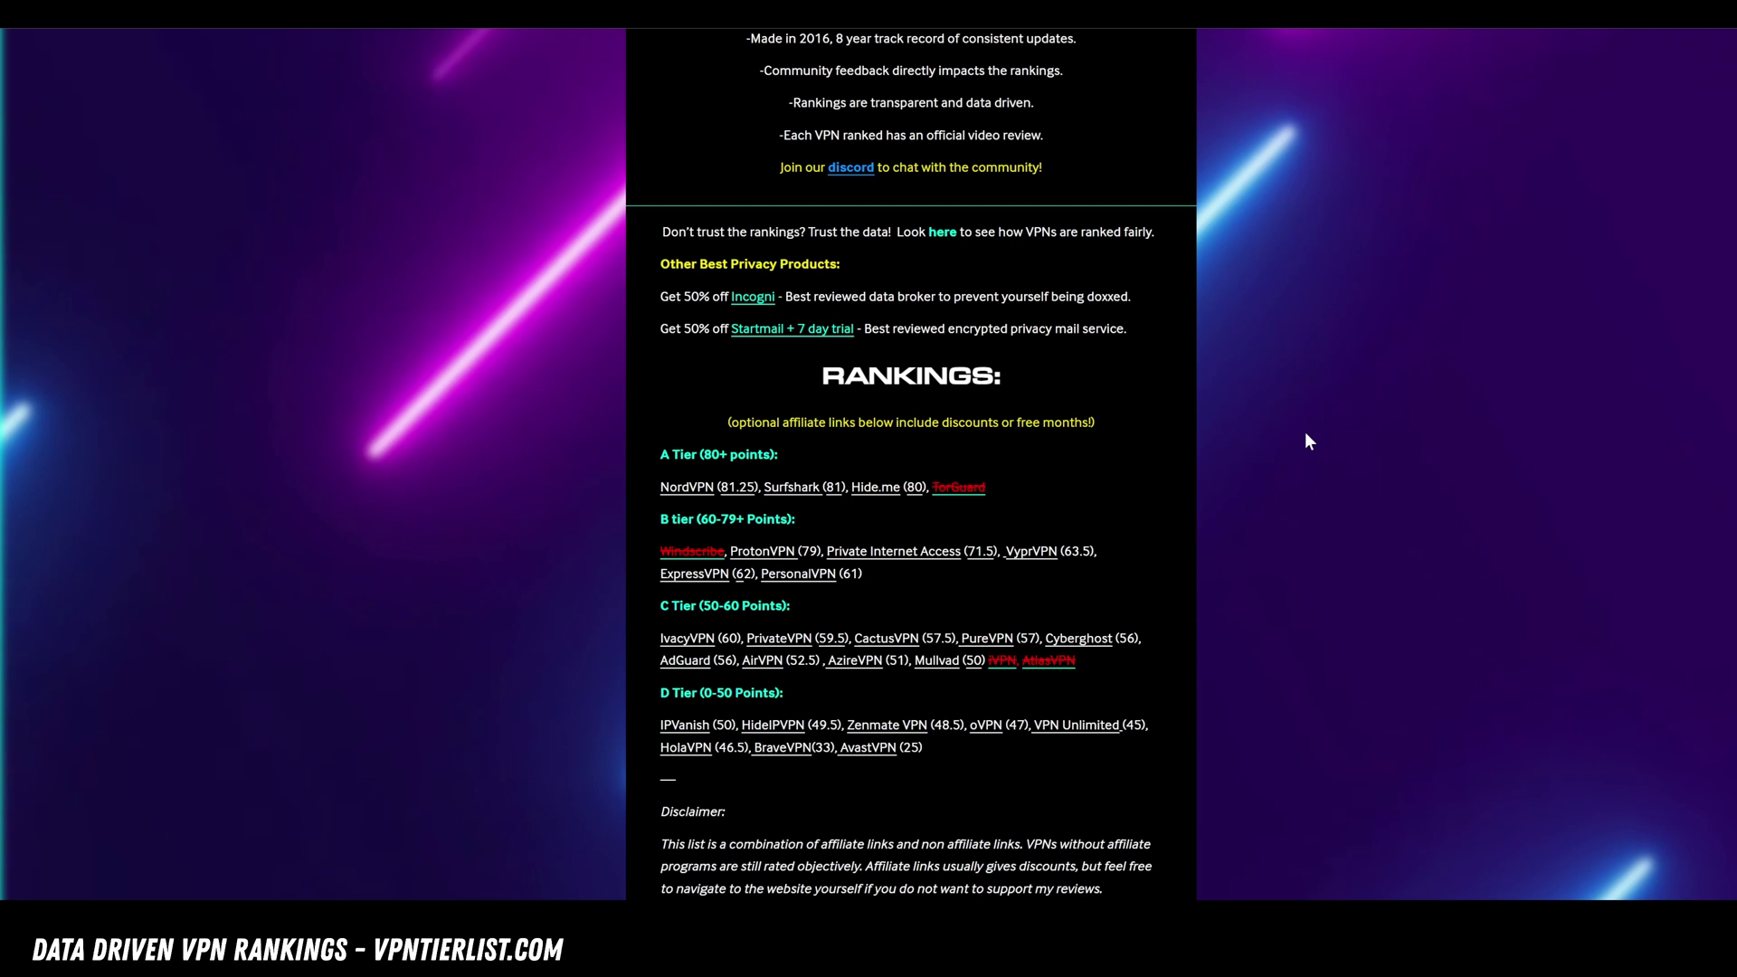
scroll(1305, 431, up, 1)
scroll(815, 536, down, 2)
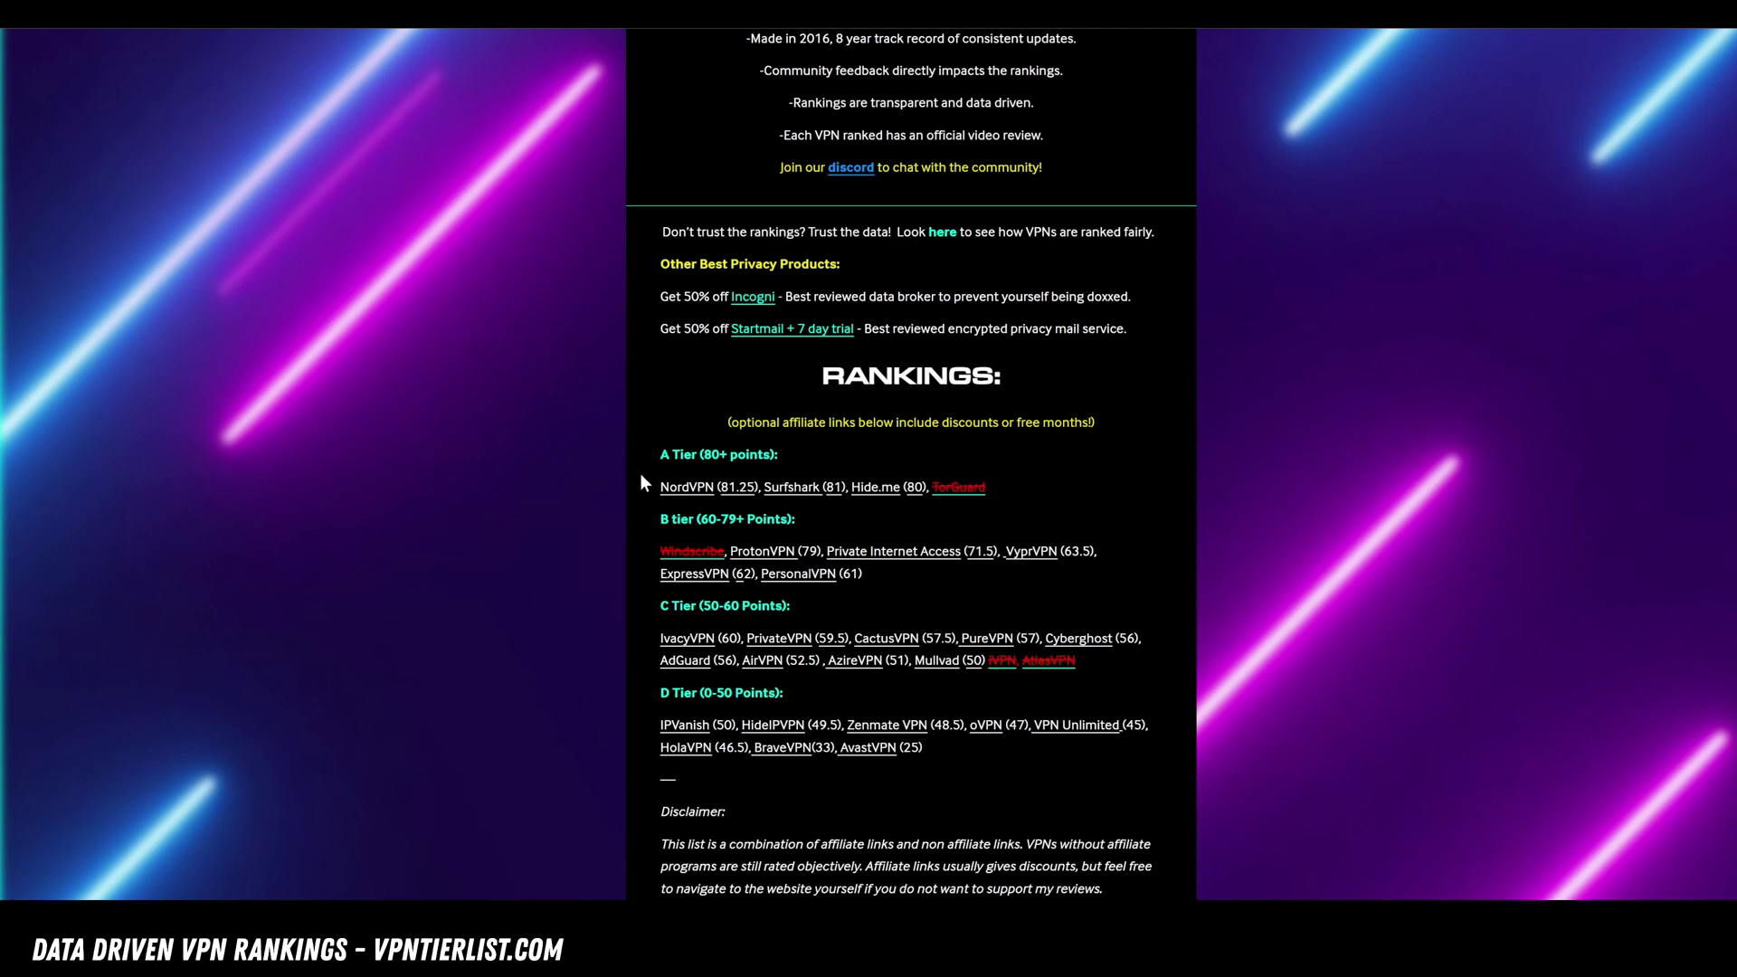
drag(639, 485, 1048, 487)
click(1046, 486)
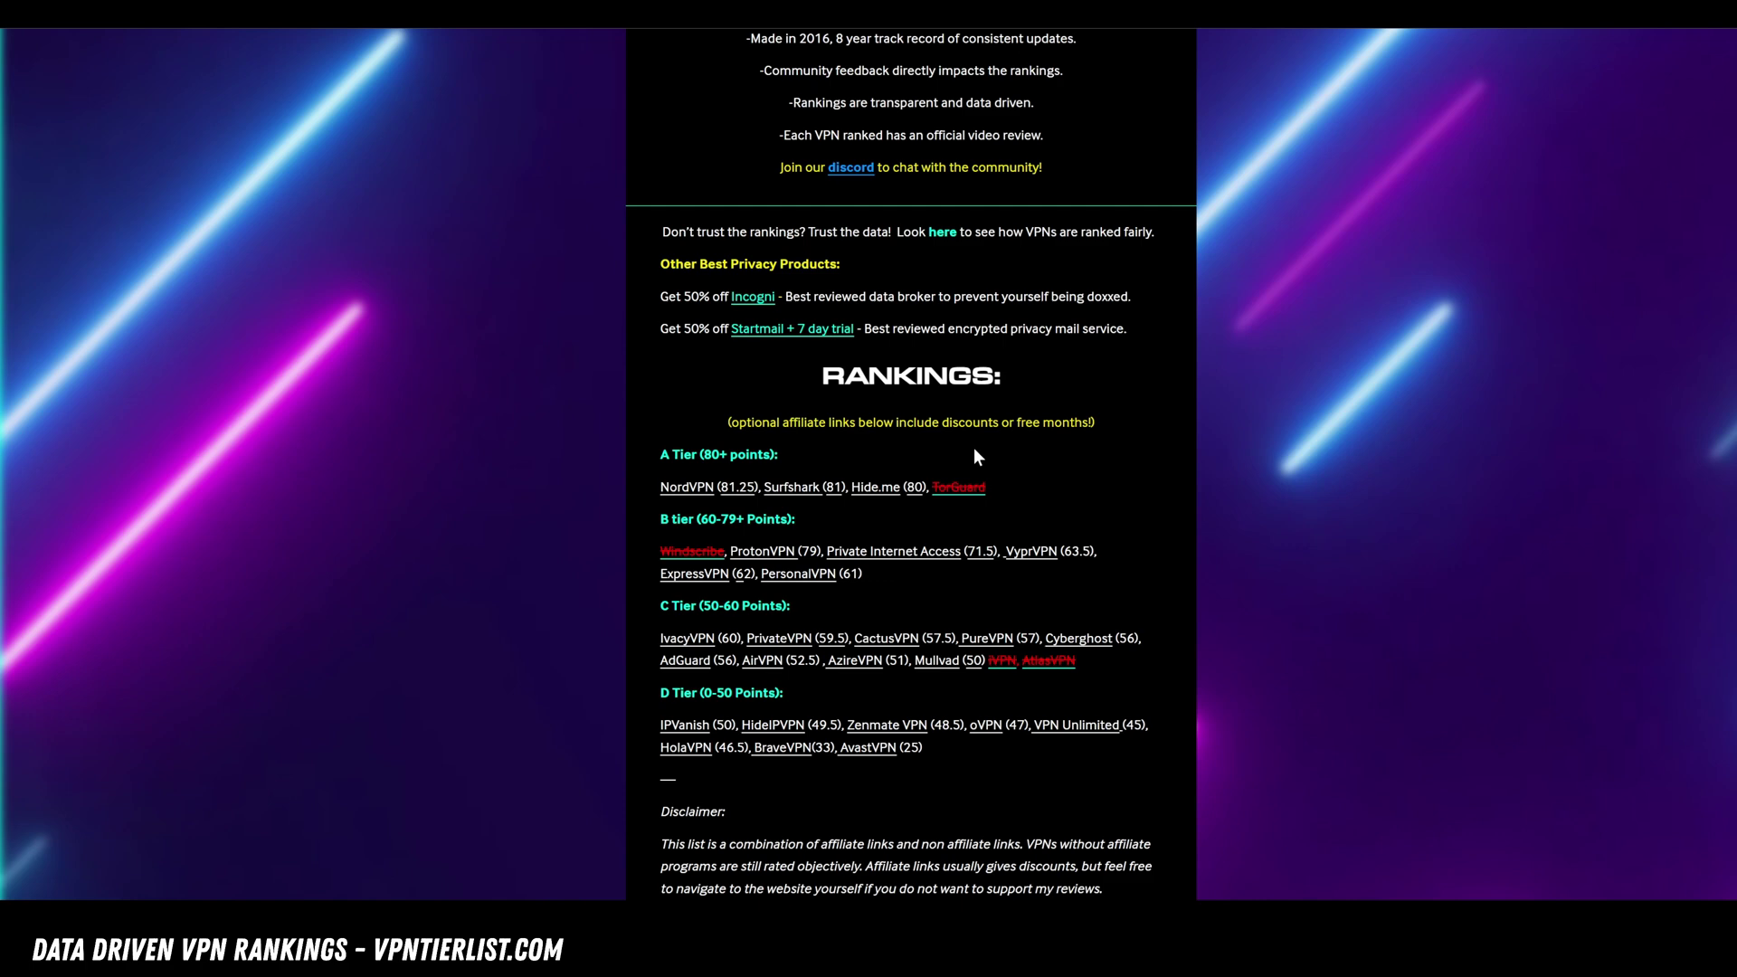
- Open the ranking data spreadsheet linked from the tier list and examine its scoring categories
click(944, 232)
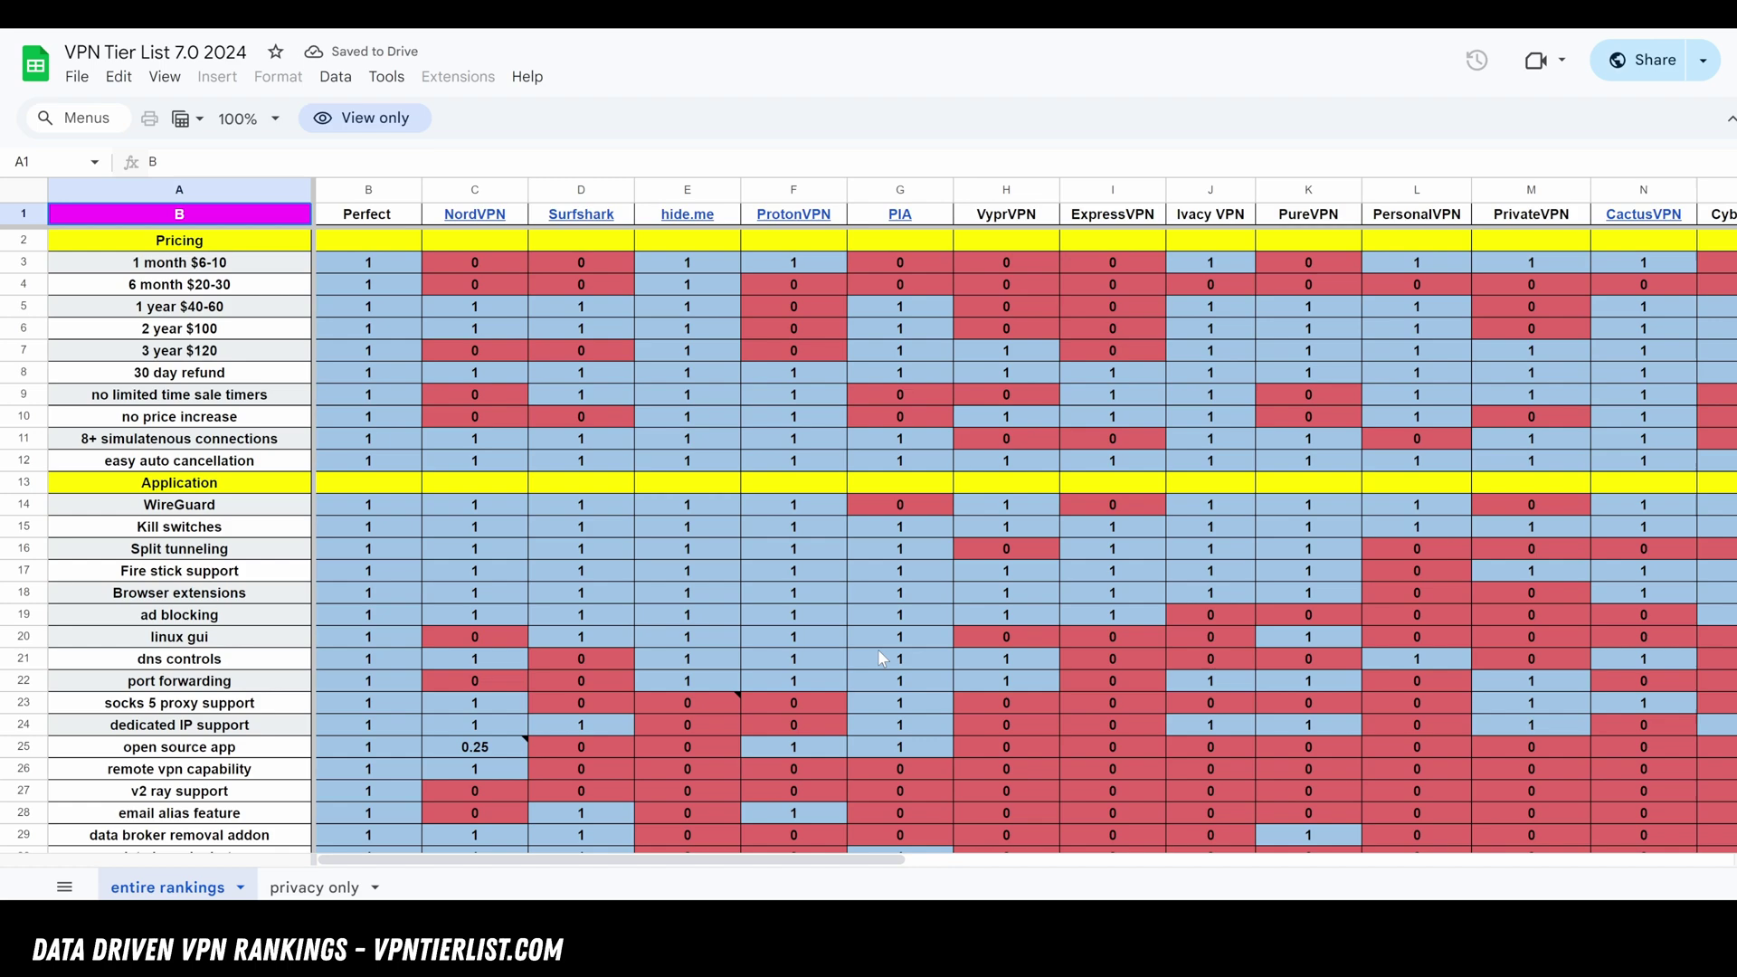
scroll(606, 499, down, 2)
scroll(606, 499, up, 2)
scroll(970, 481, down, 7)
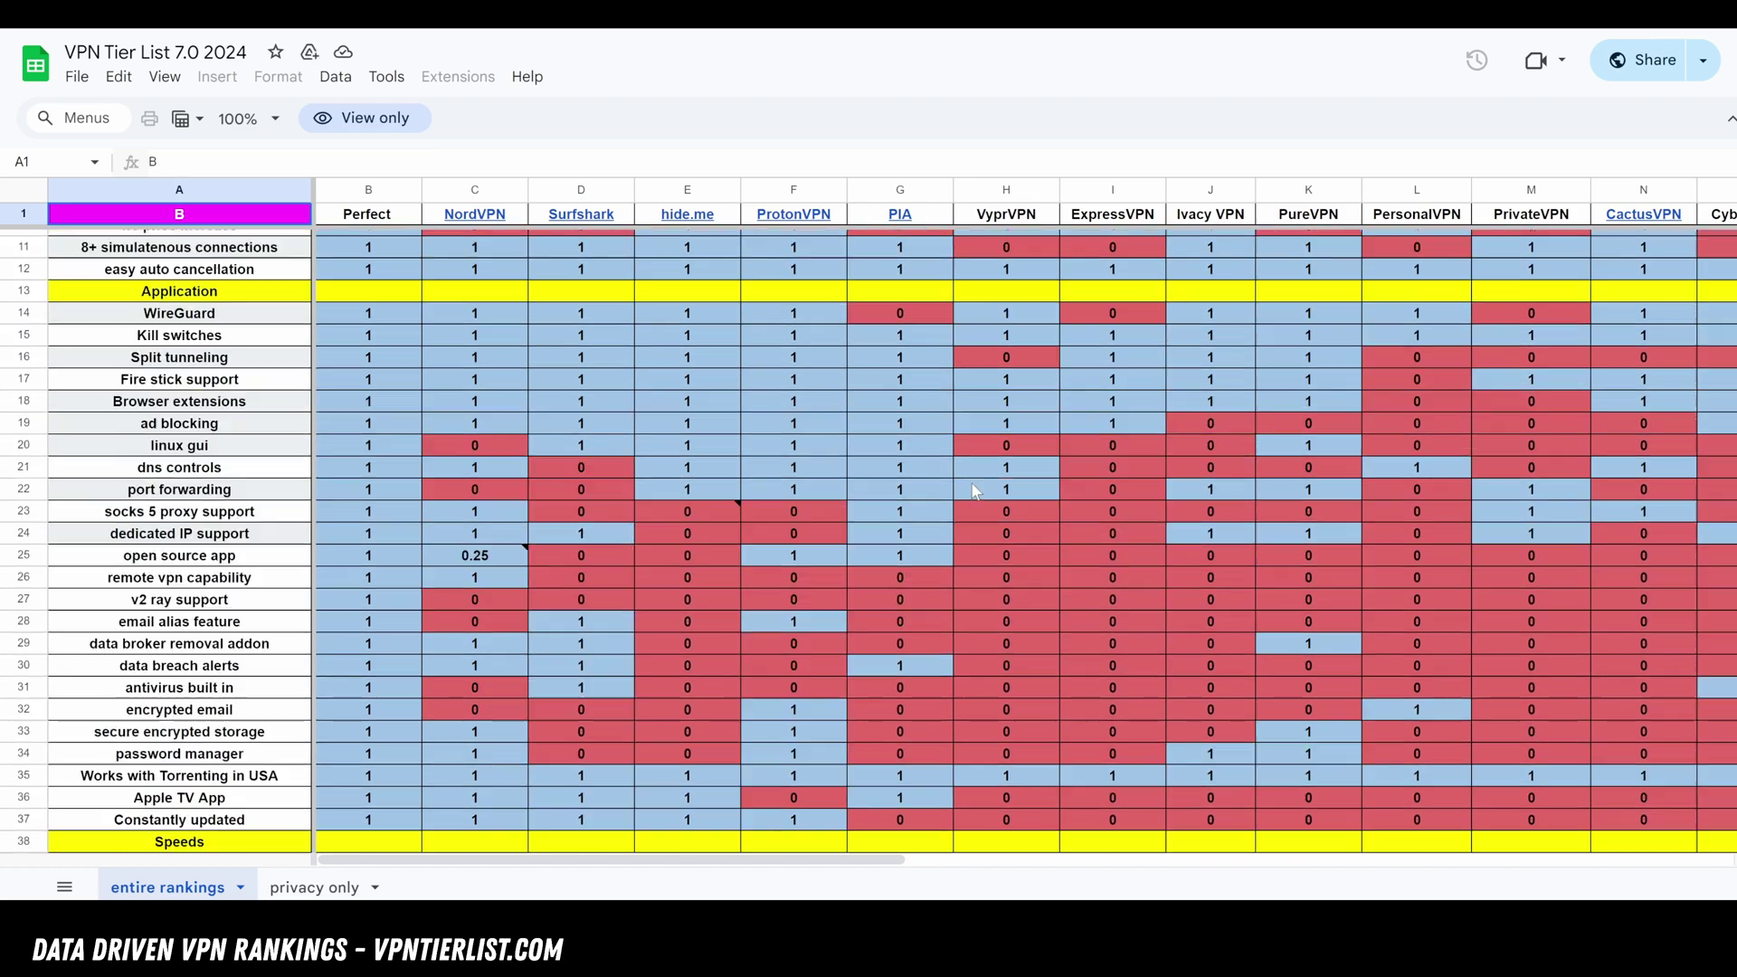
scroll(972, 492, down, 2)
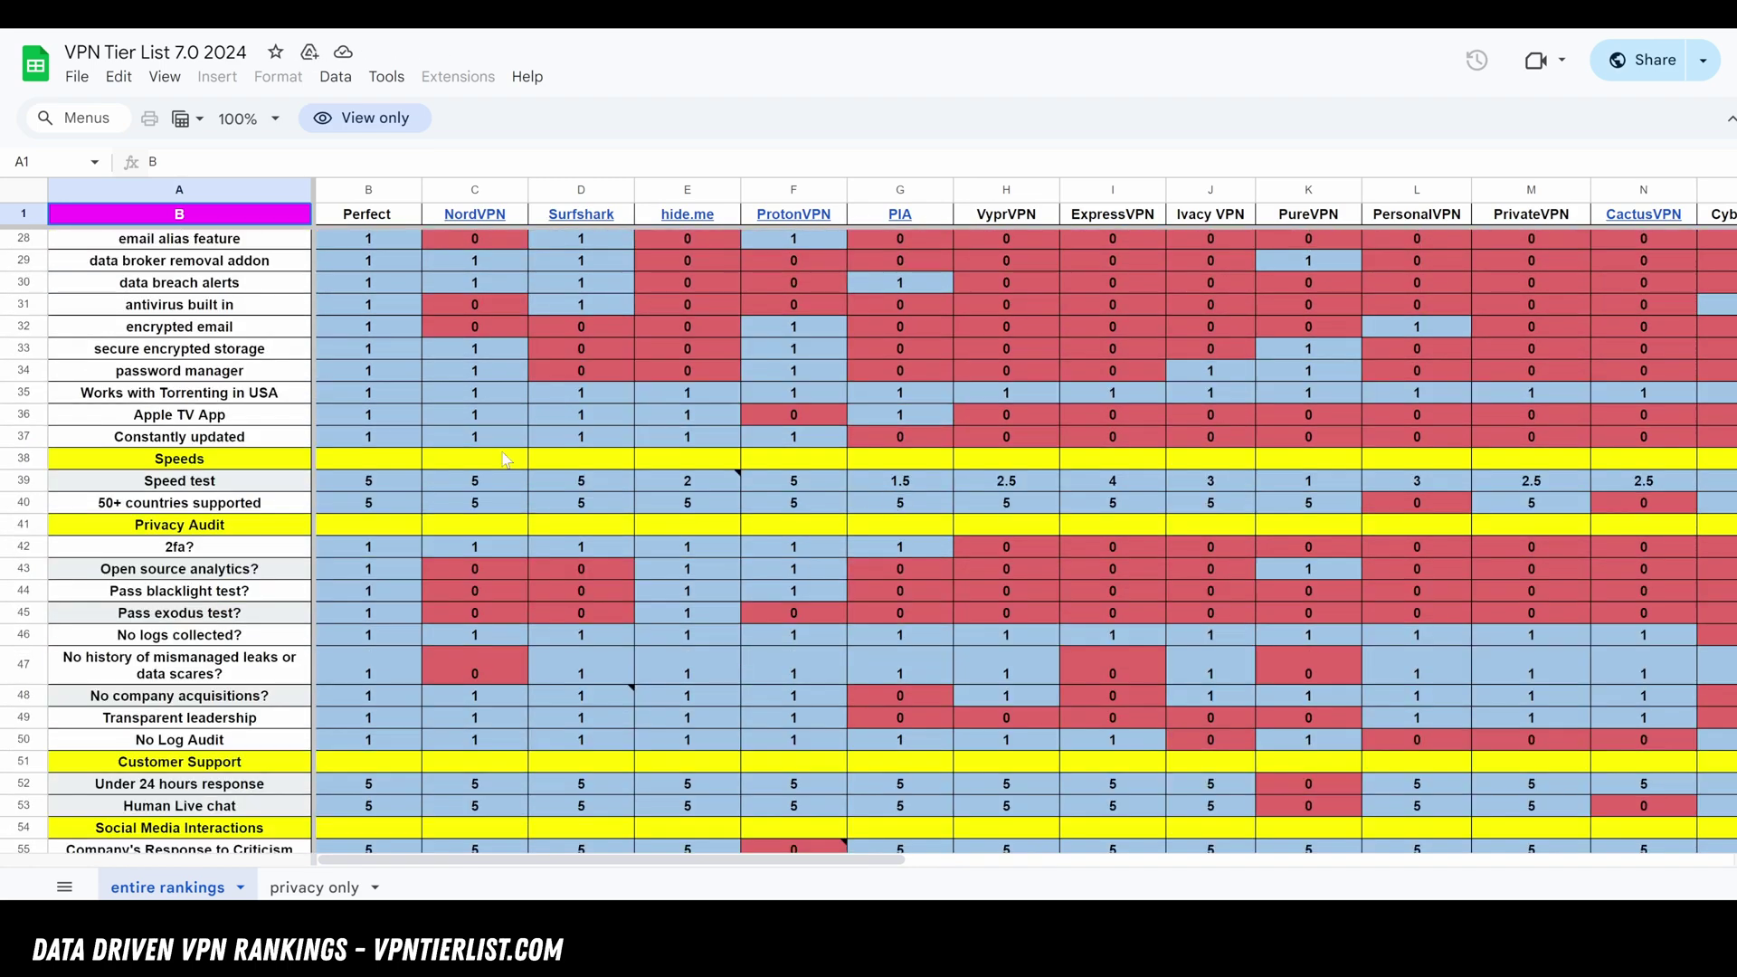
scroll(489, 492, down, 5)
scroll(540, 669, up, 15)
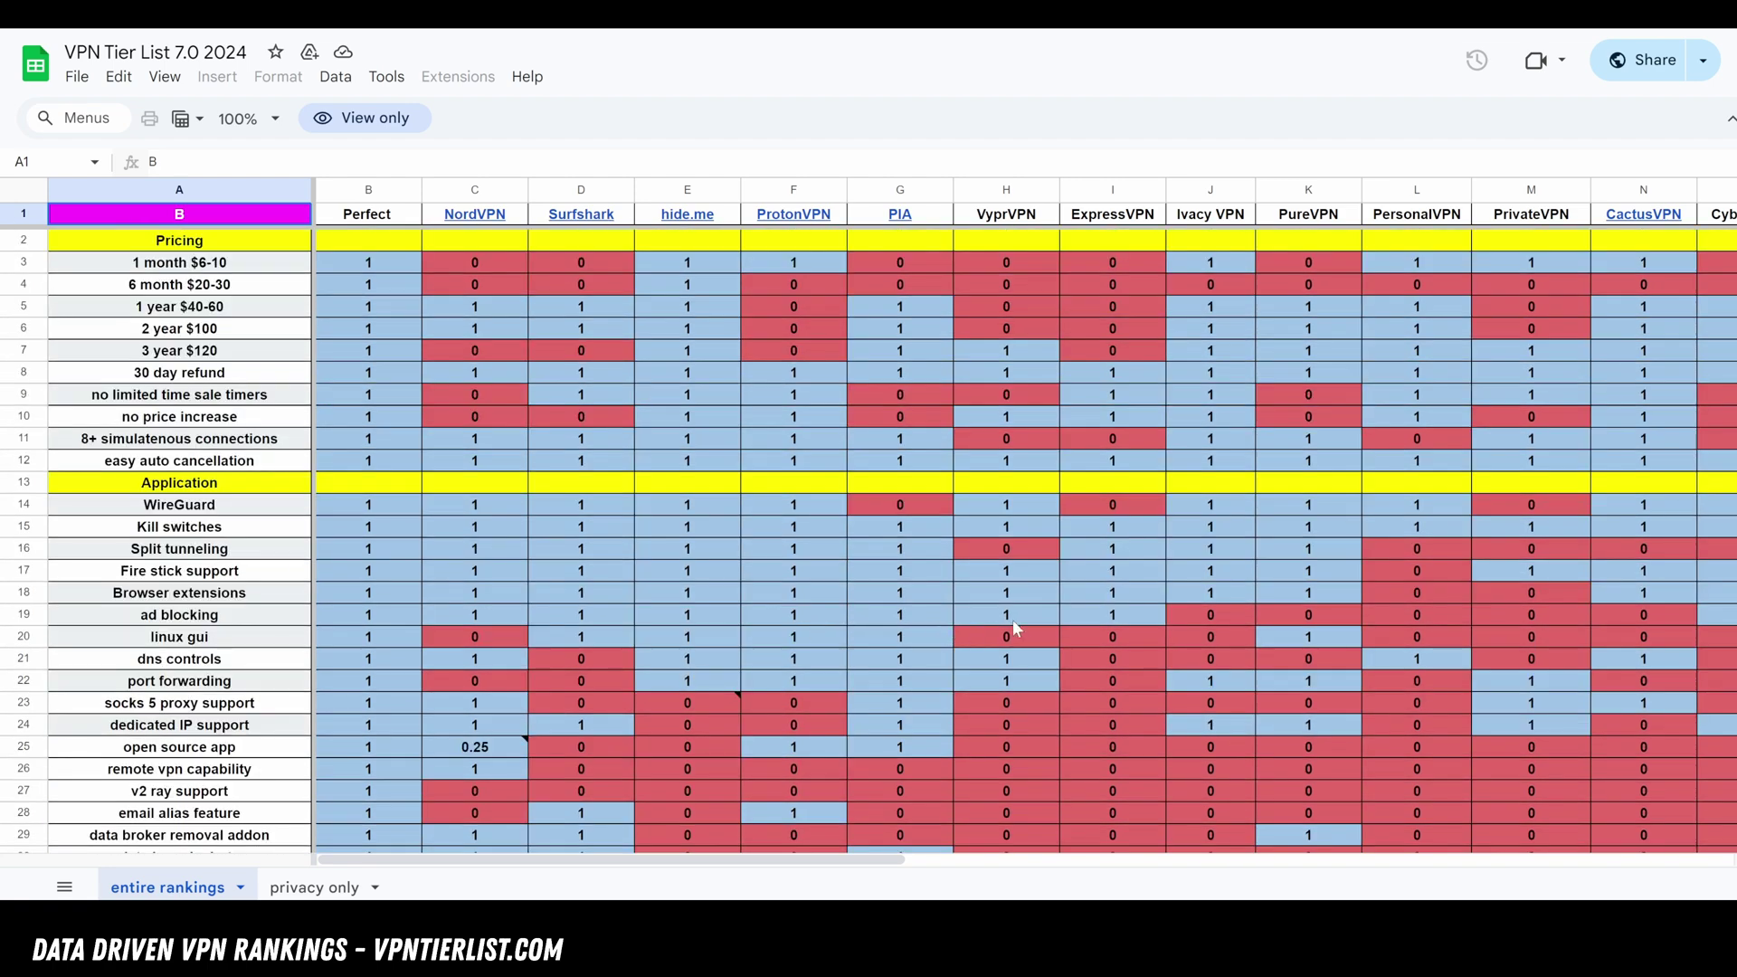
- Find the socks 5 proxy support row in the rankings sheet and select NordVPN's score in it
scroll(1023, 623, down, 4)
scroll(1055, 620, down, 3)
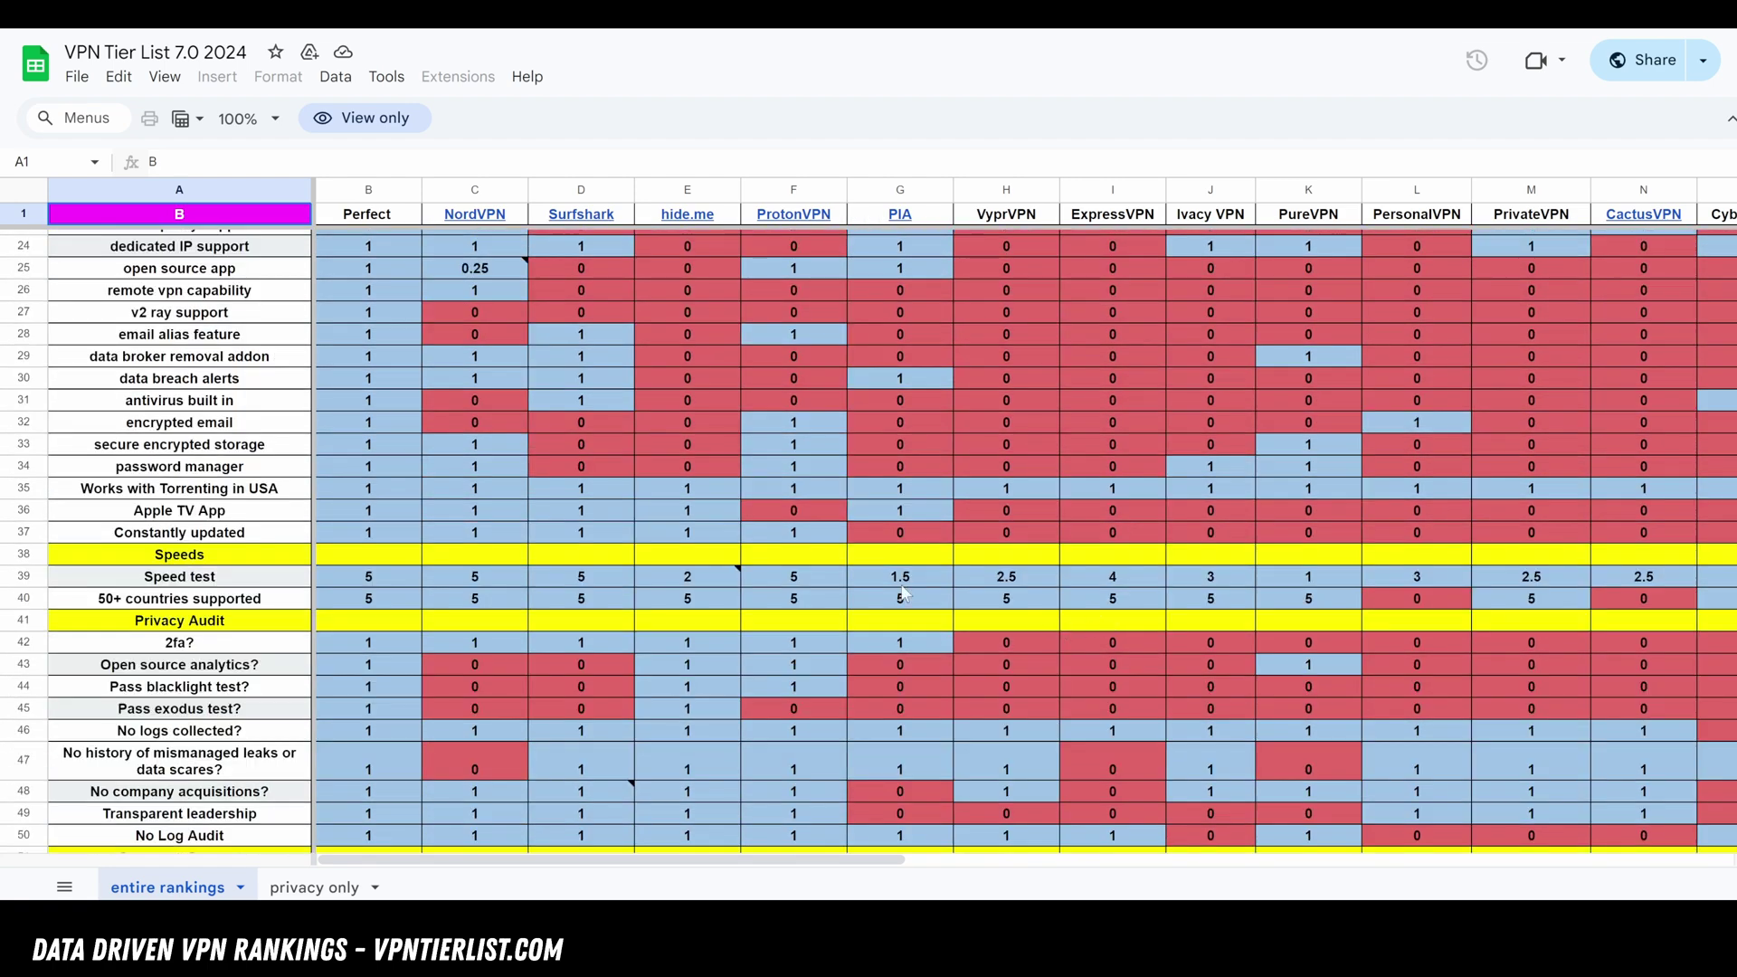
scroll(595, 482, down, 3)
scroll(292, 472, up, 3)
scroll(293, 473, up, 2)
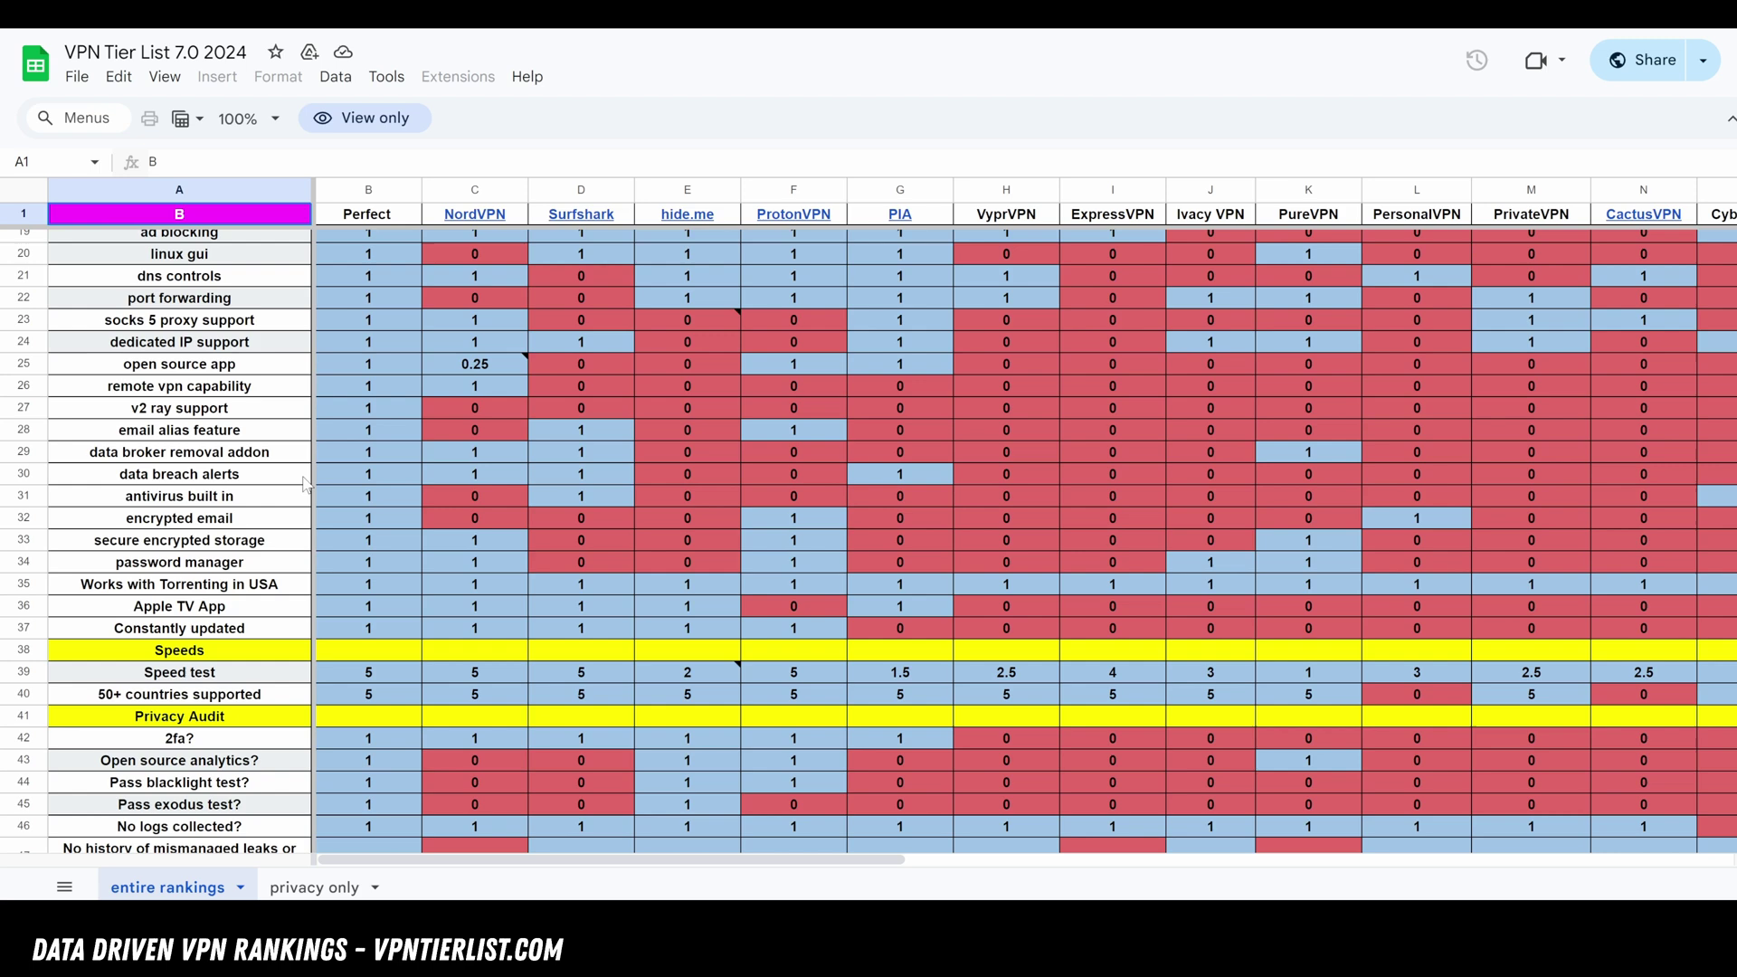
click(23, 319)
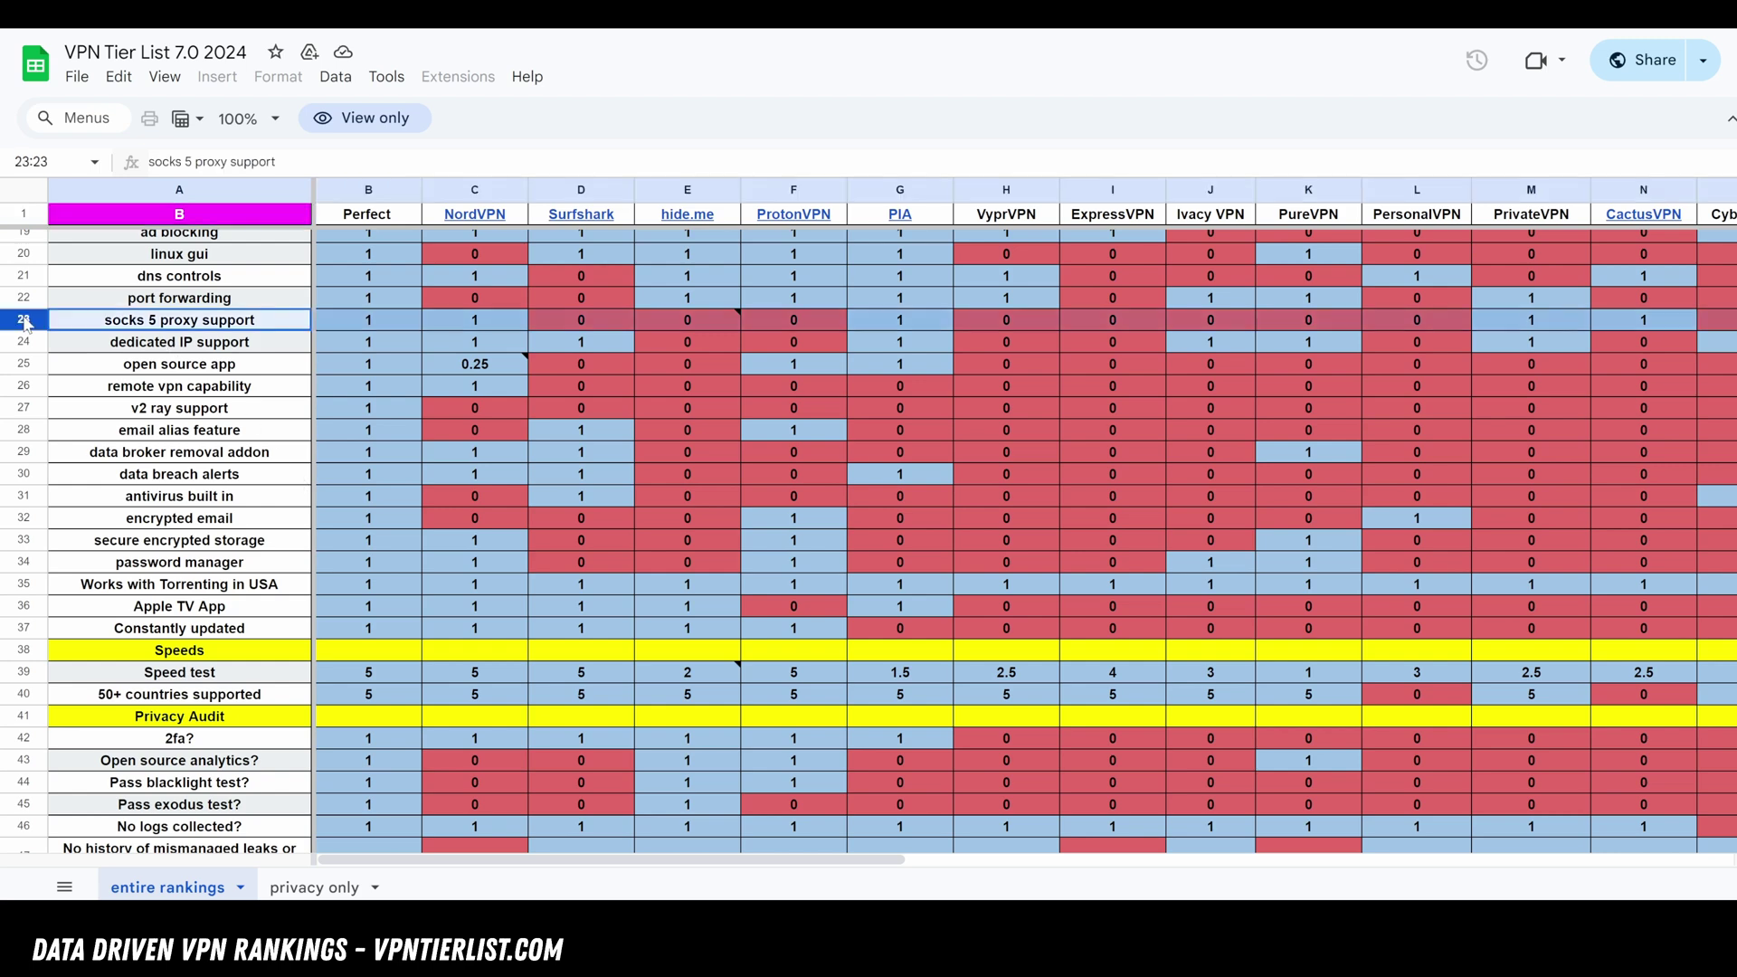
click(482, 322)
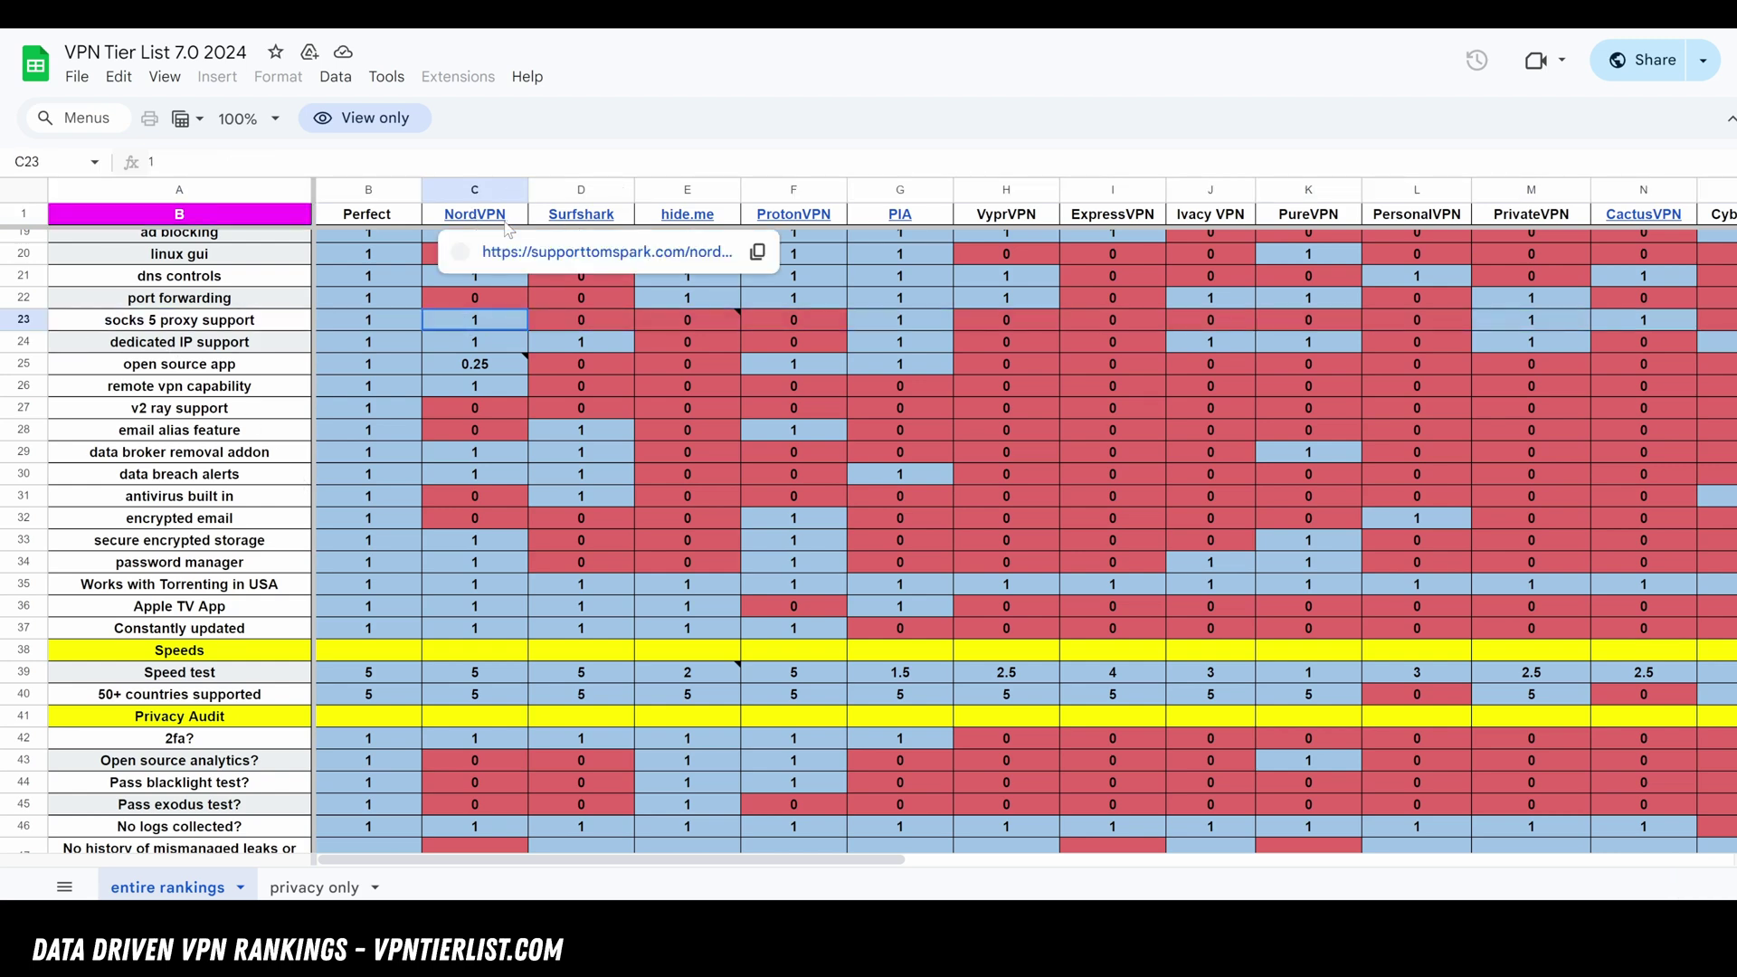
- Examine NordVPN's scores across the application, speeds, privacy audit and customer support sections
scroll(543, 534, down, 3)
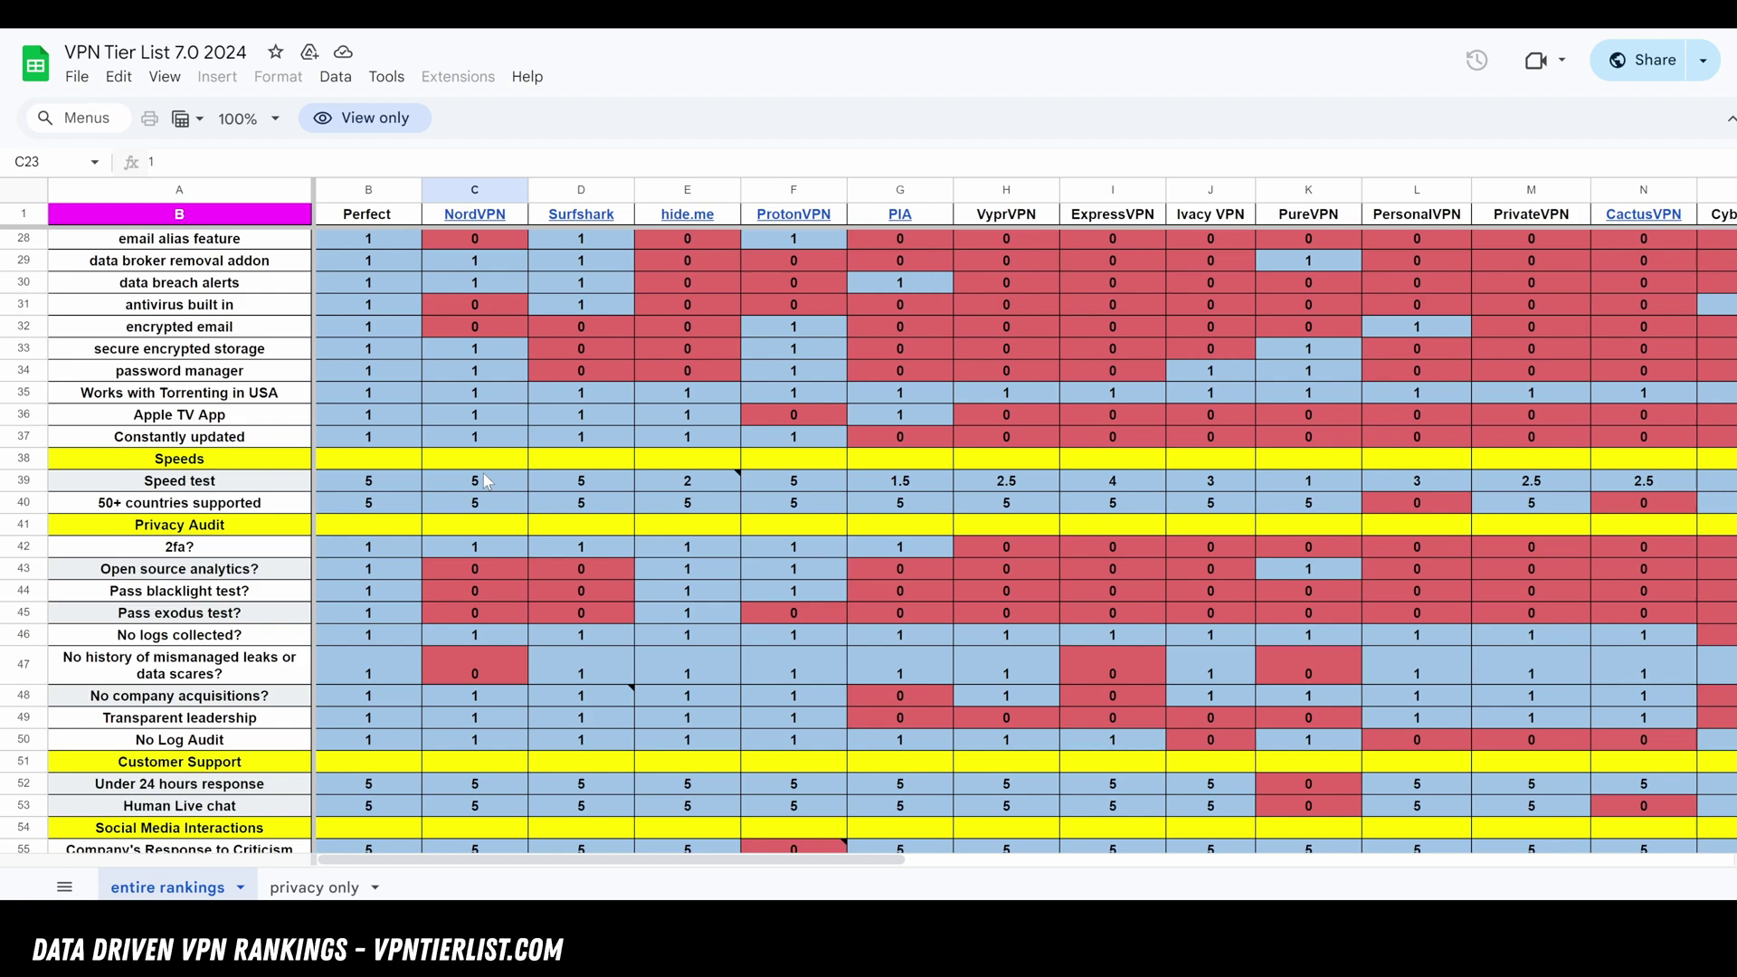
scroll(479, 489, up, 9)
scroll(487, 475, down, 3)
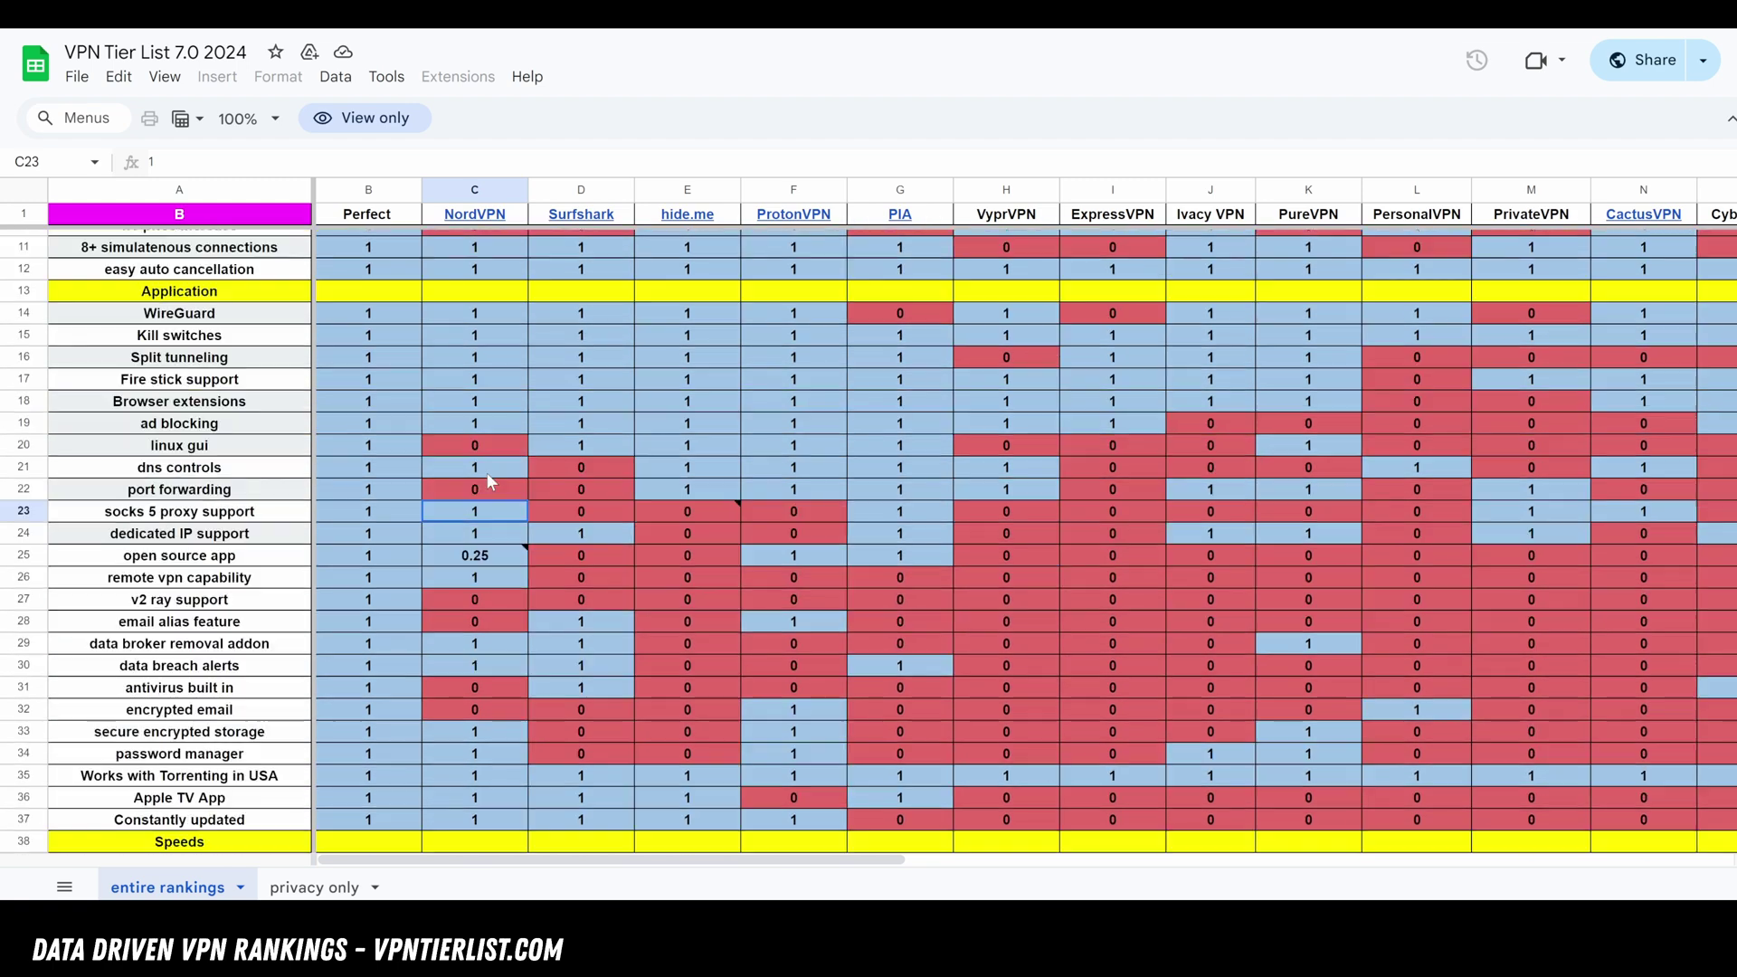
scroll(486, 471, down, 4)
scroll(416, 498, down, 3)
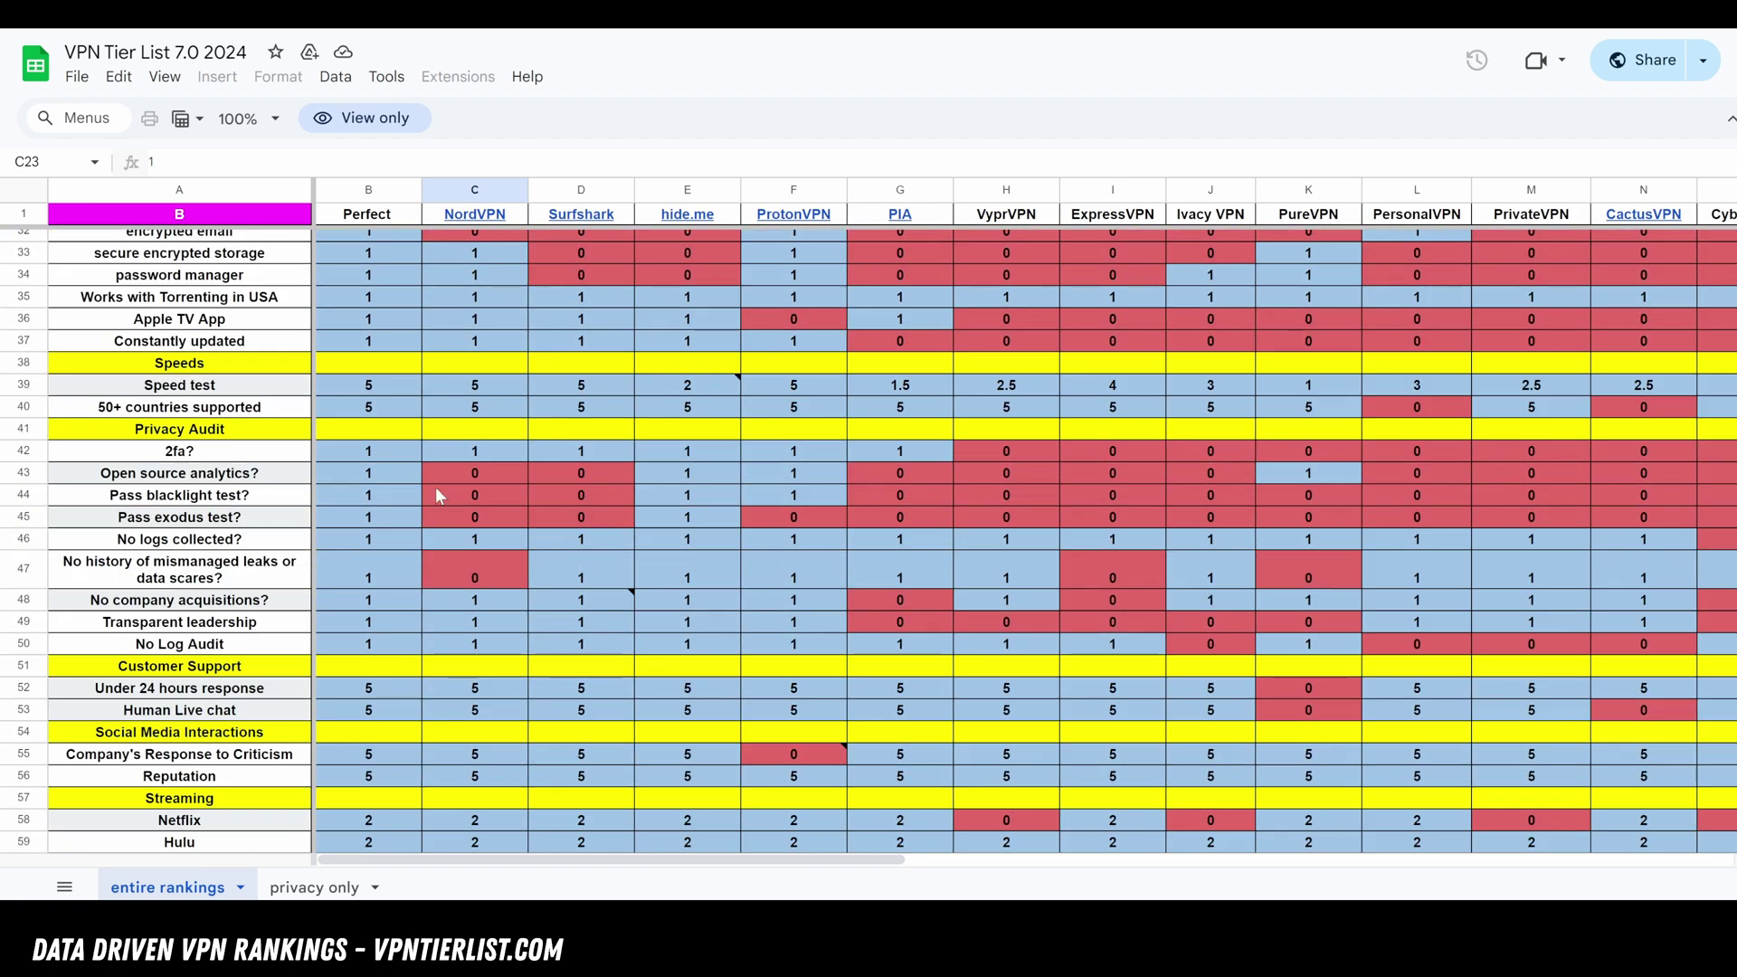
scroll(436, 486, down, 2)
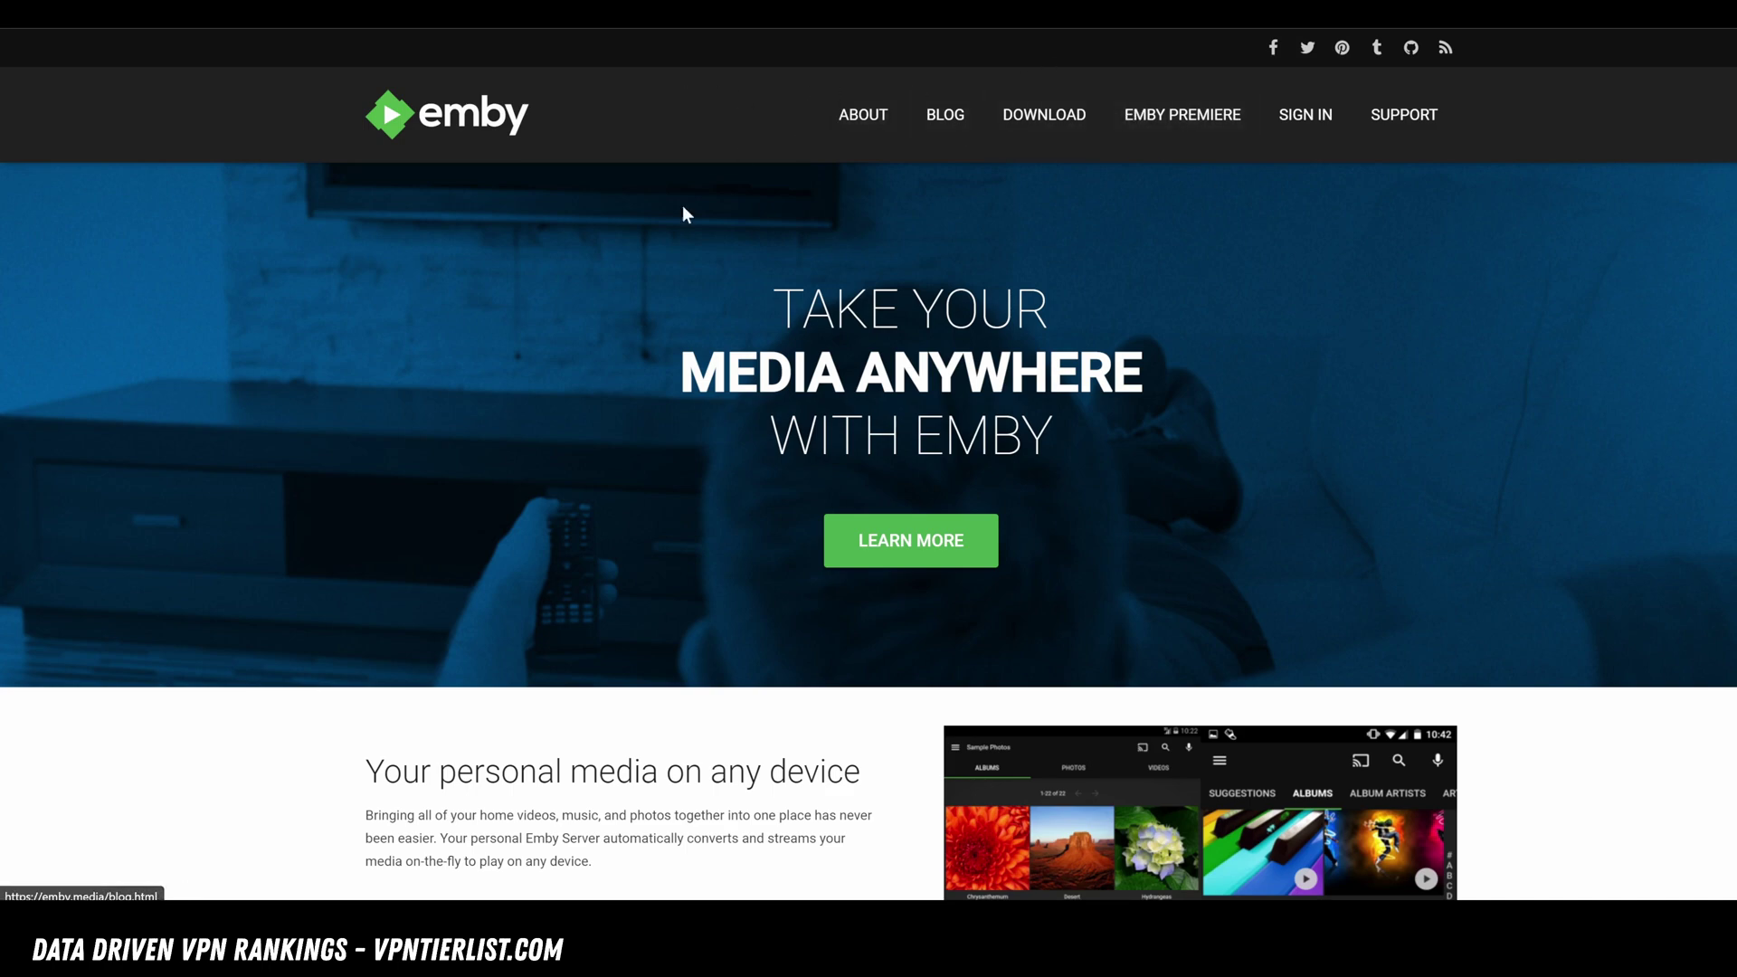
- Switch to the Emby homepage and examine its How it Works and Emby Apps sections
scroll(649, 242, down, 2)
scroll(648, 241, down, 12)
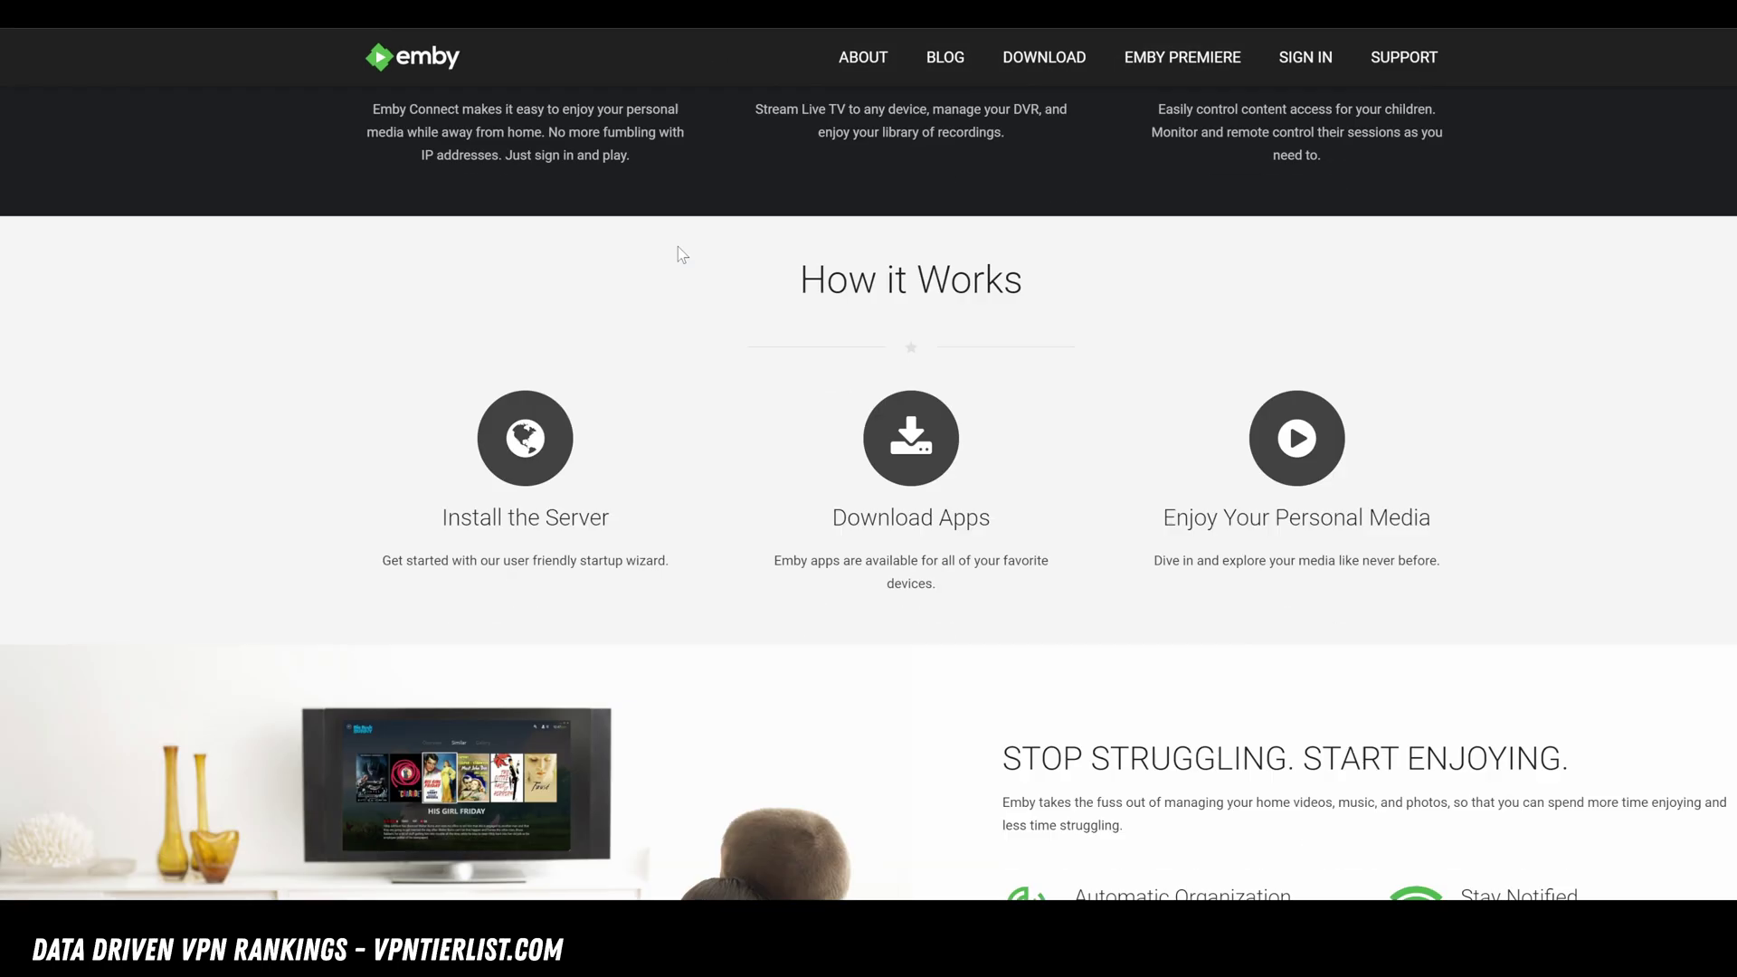
scroll(678, 253, down, 15)
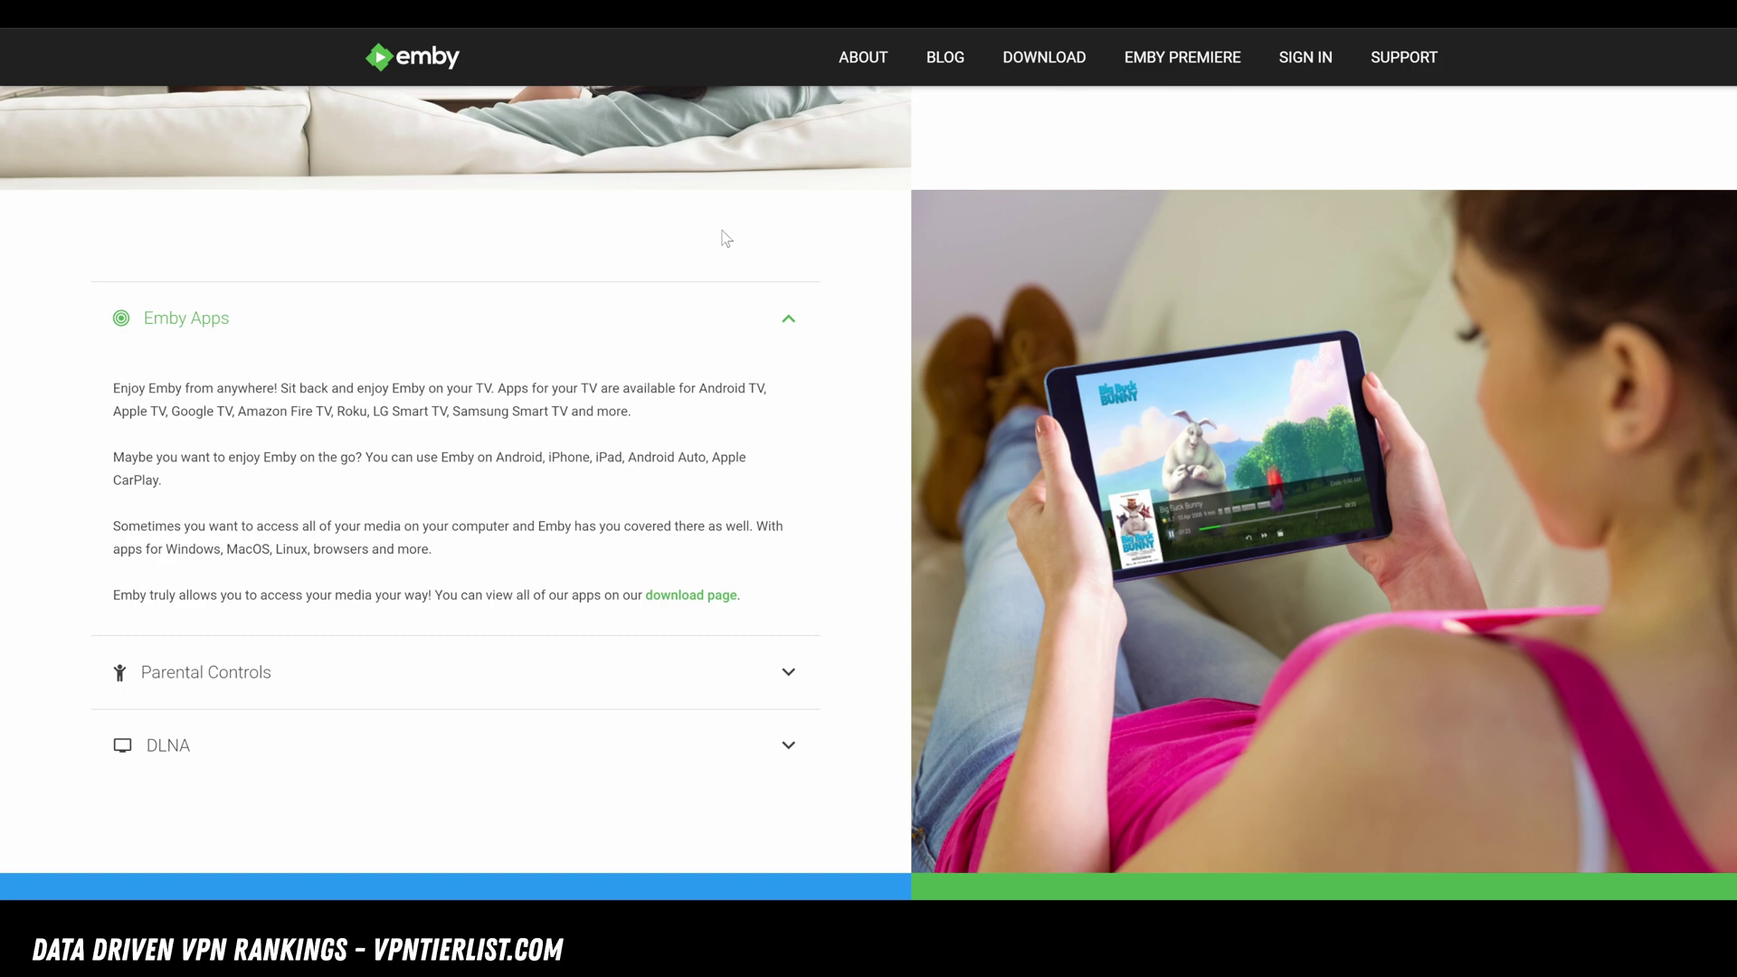
scroll(742, 214, down, 1)
scroll(742, 214, up, 13)
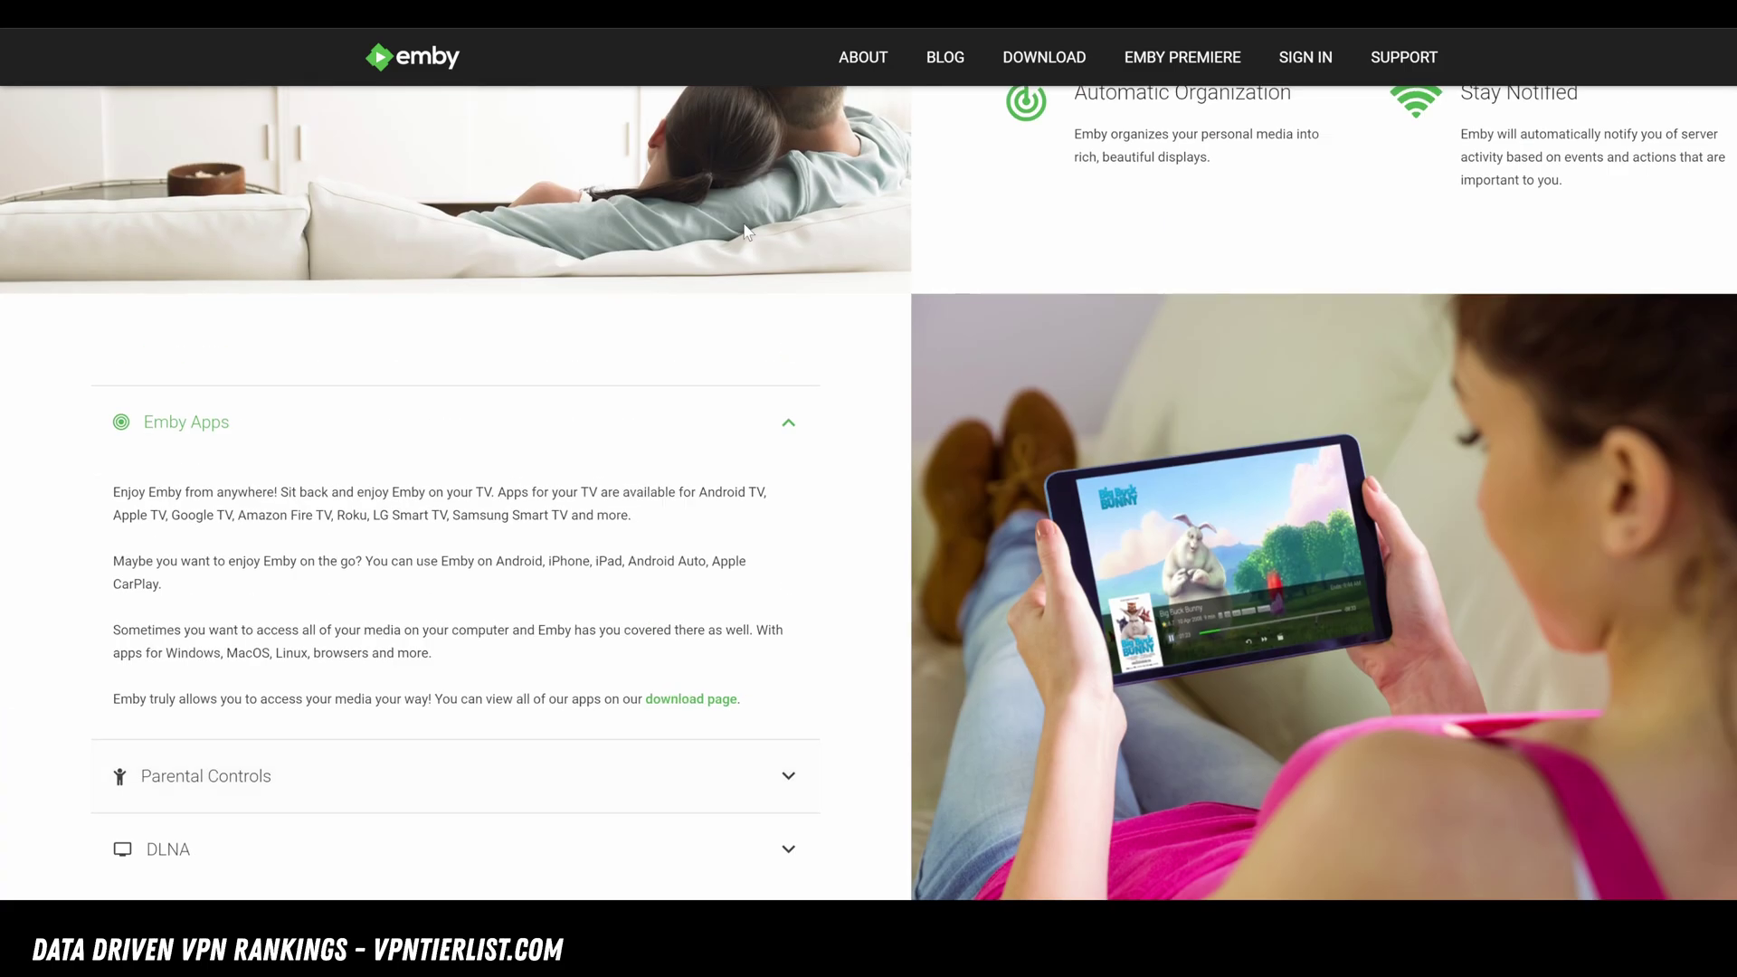
scroll(827, 308, up, 5)
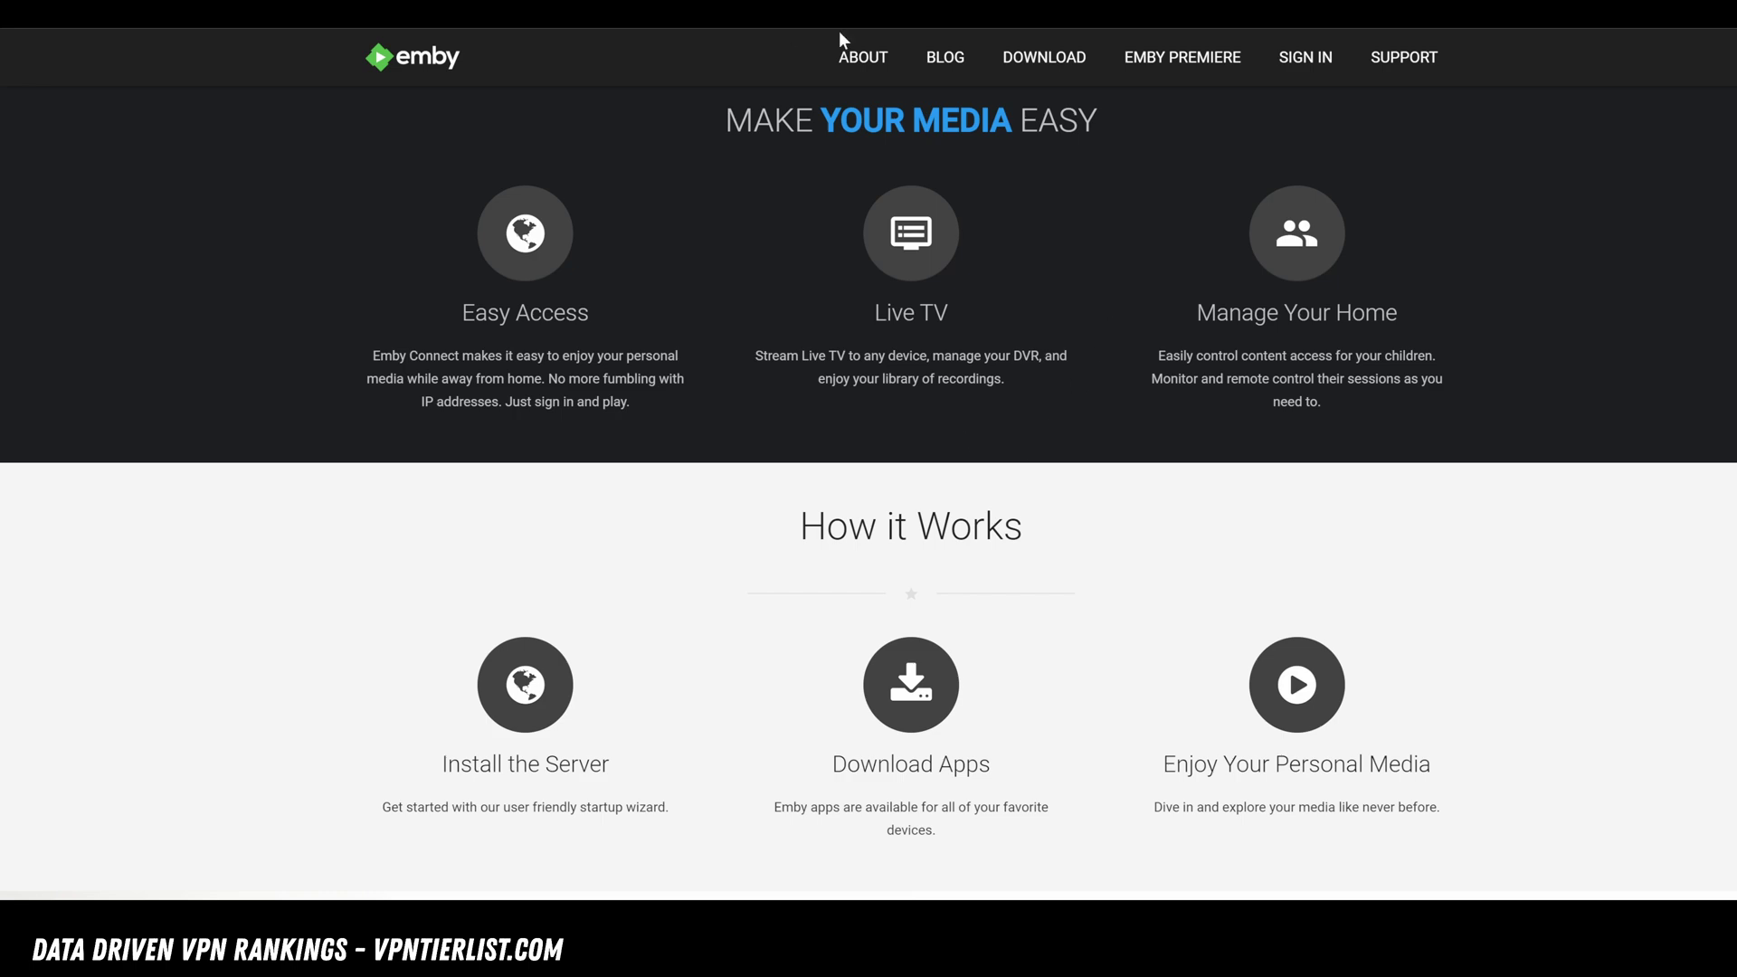
scroll(938, 425, up, 4)
scroll(939, 425, up, 10)
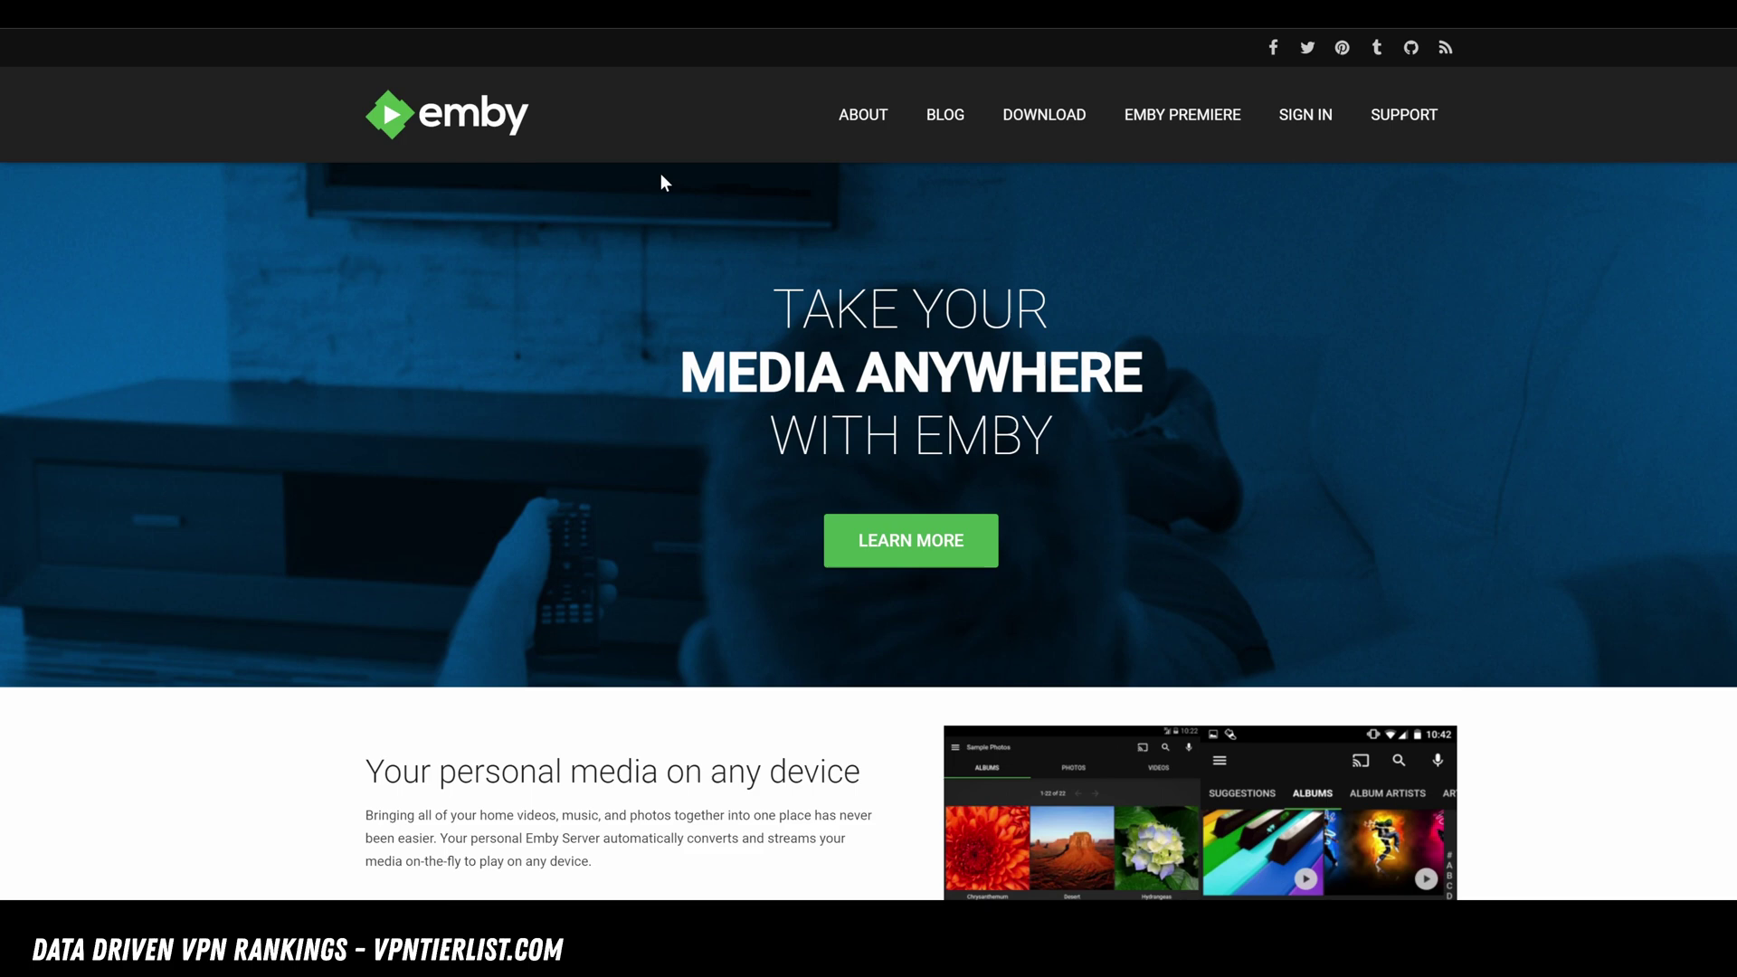
- Open Emby's features page from the homepage and review the feature list and the web, mobile and TV app descriptions
scroll(764, 241, down, 2)
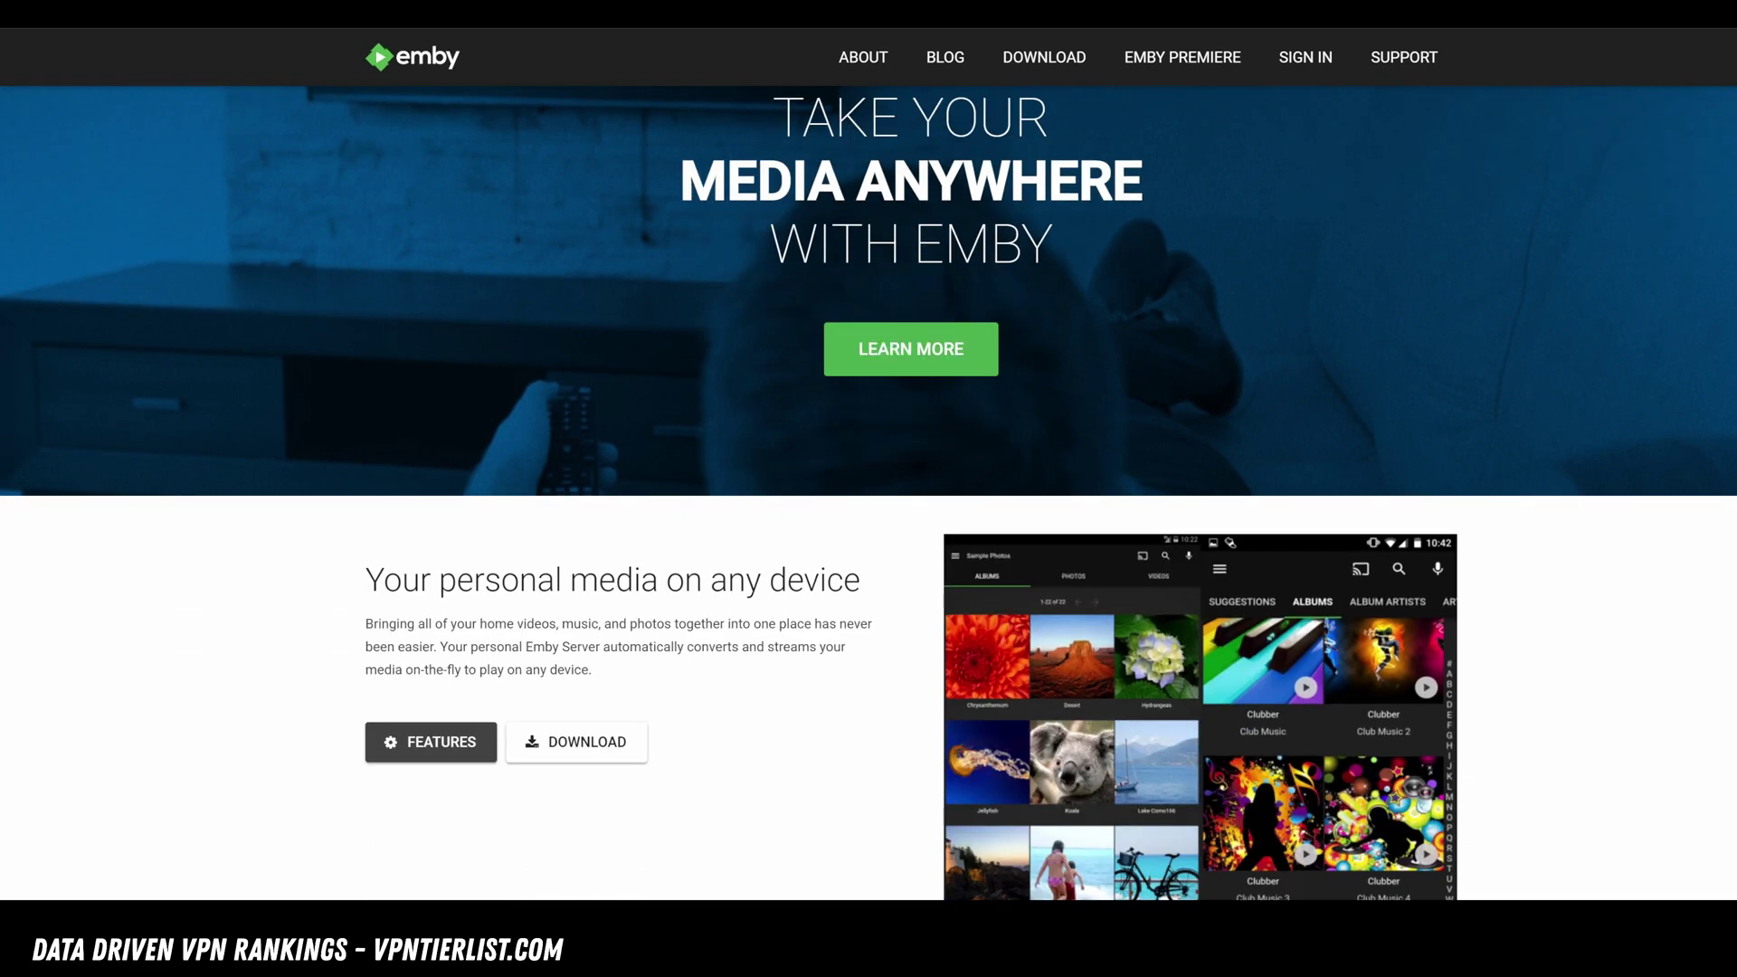
scroll(869, 489, up, 3)
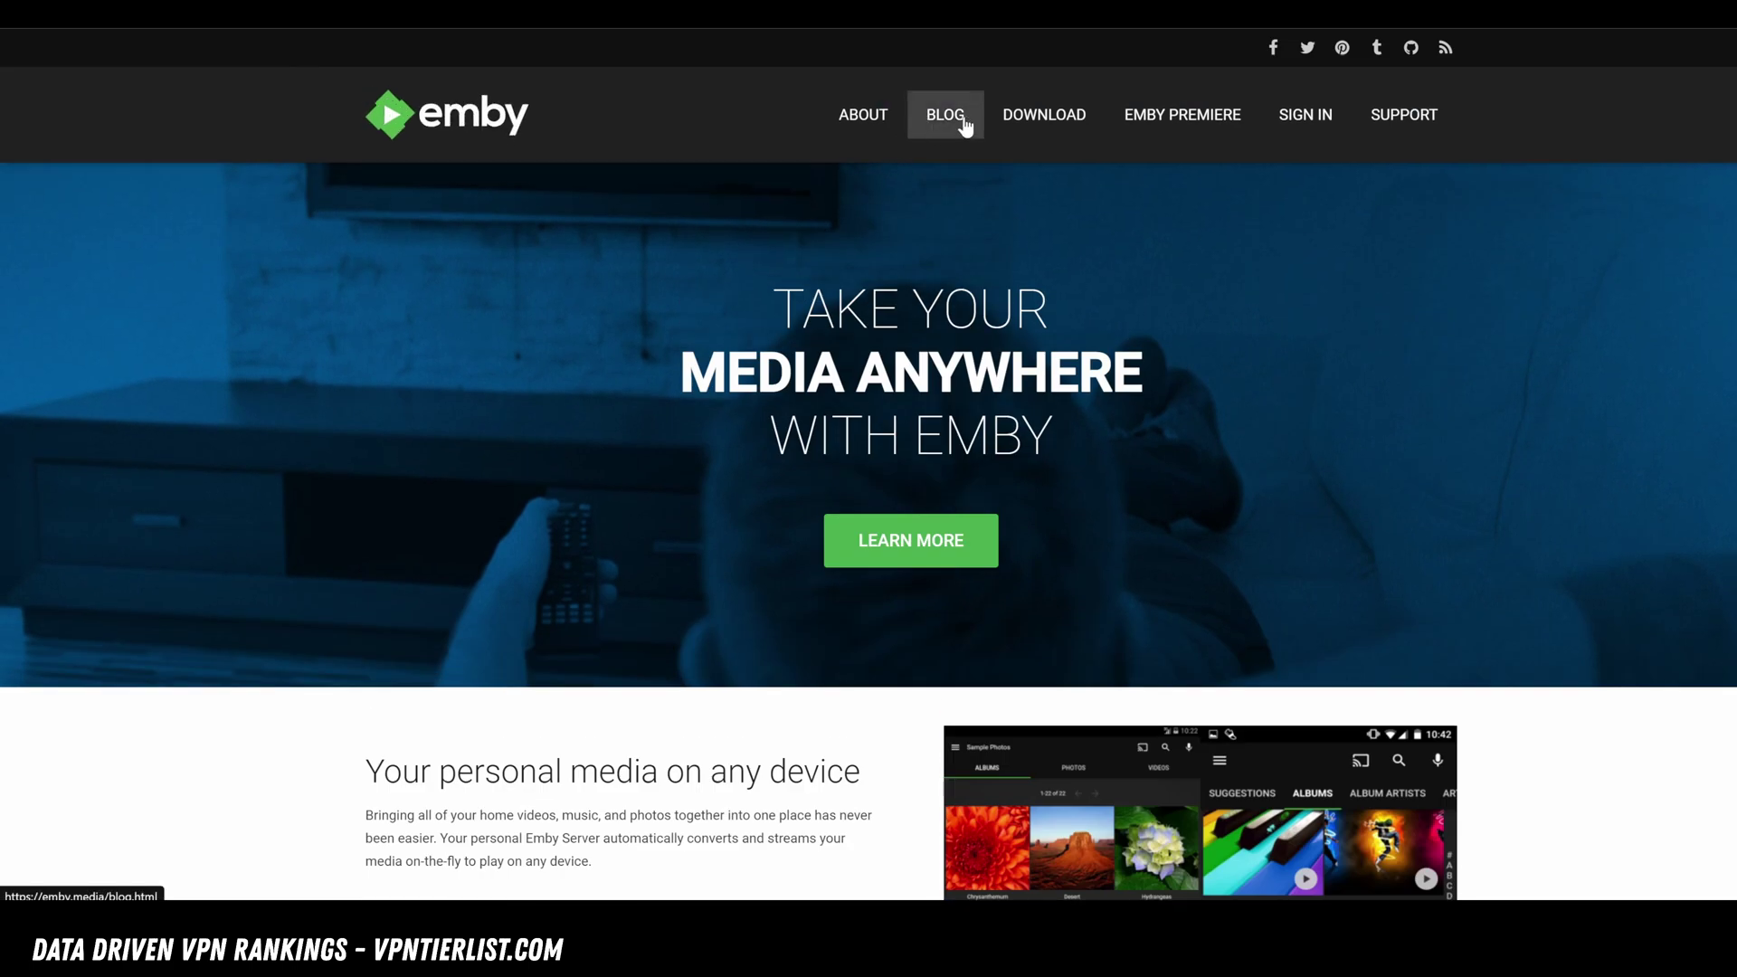
scroll(1245, 421, down, 5)
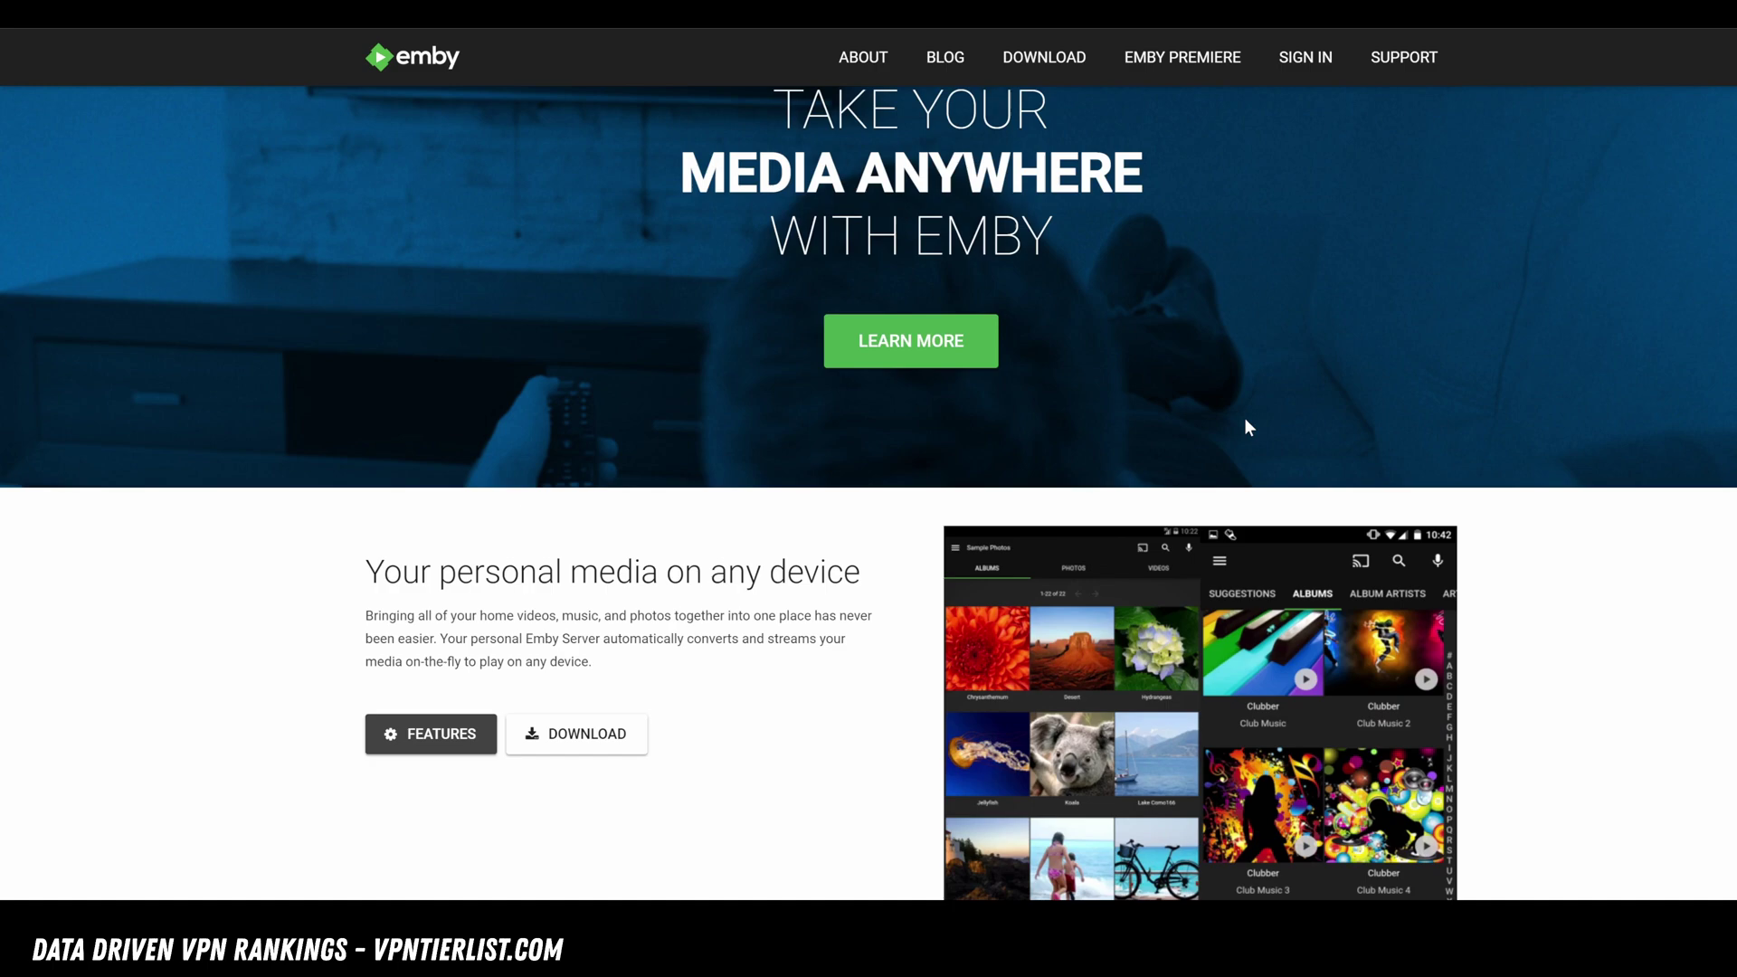
click(394, 641)
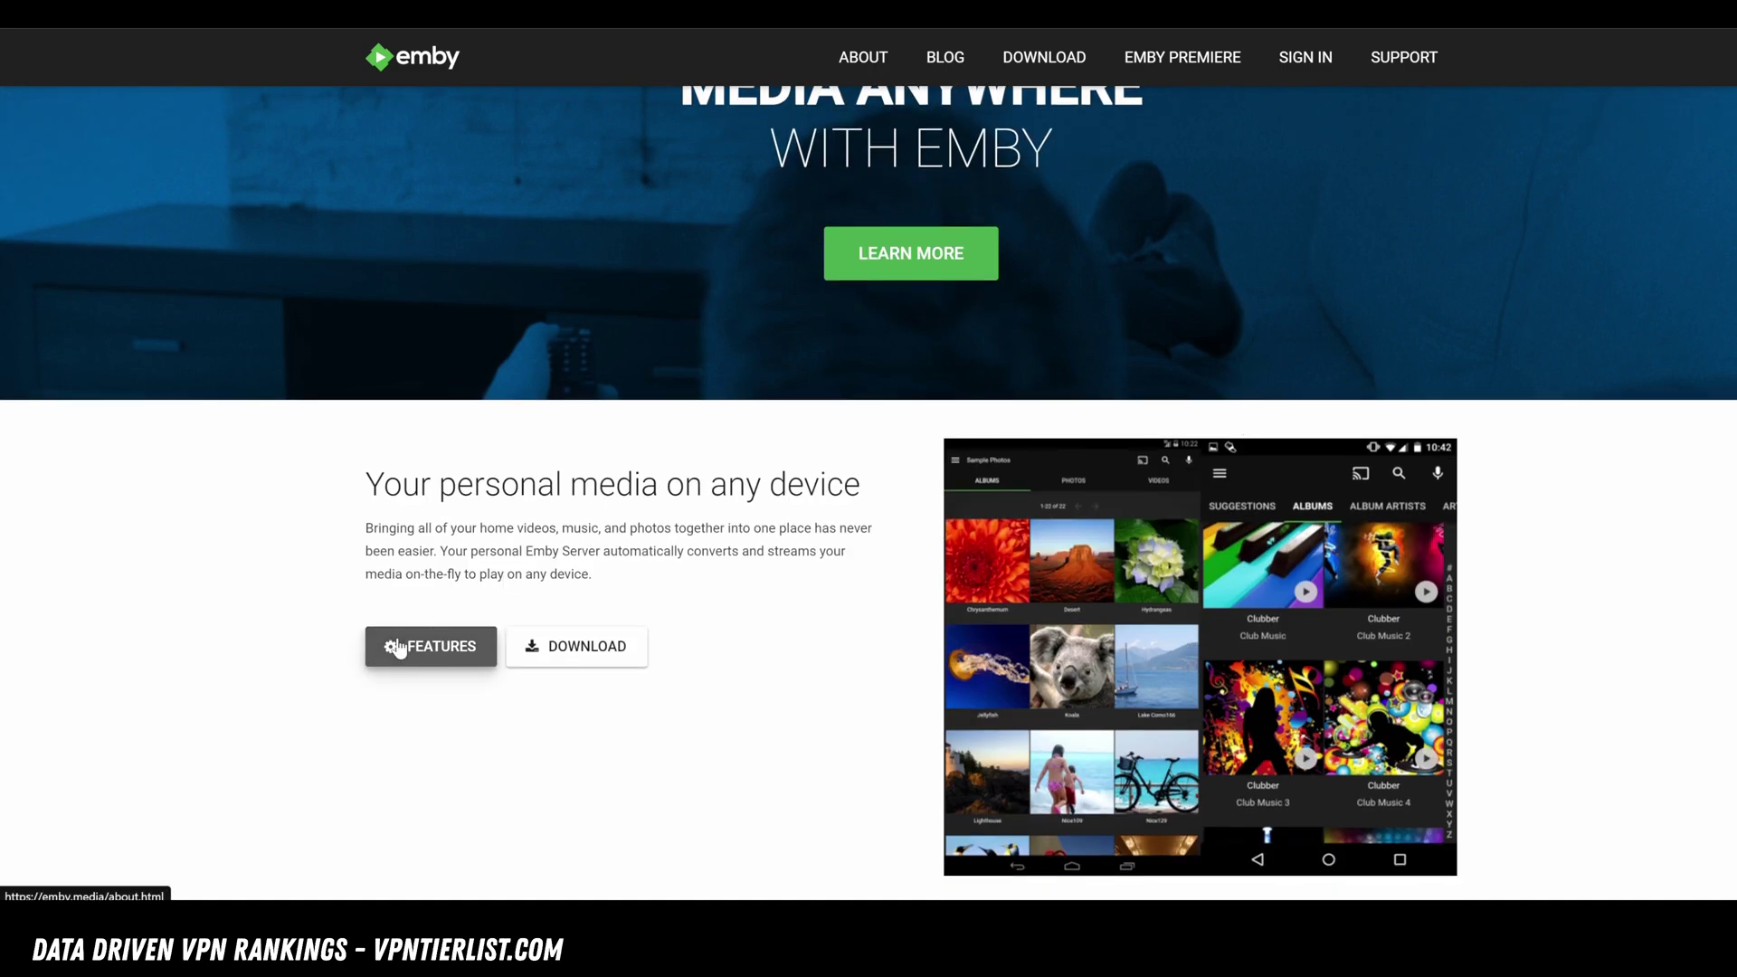
scroll(825, 523, down, 15)
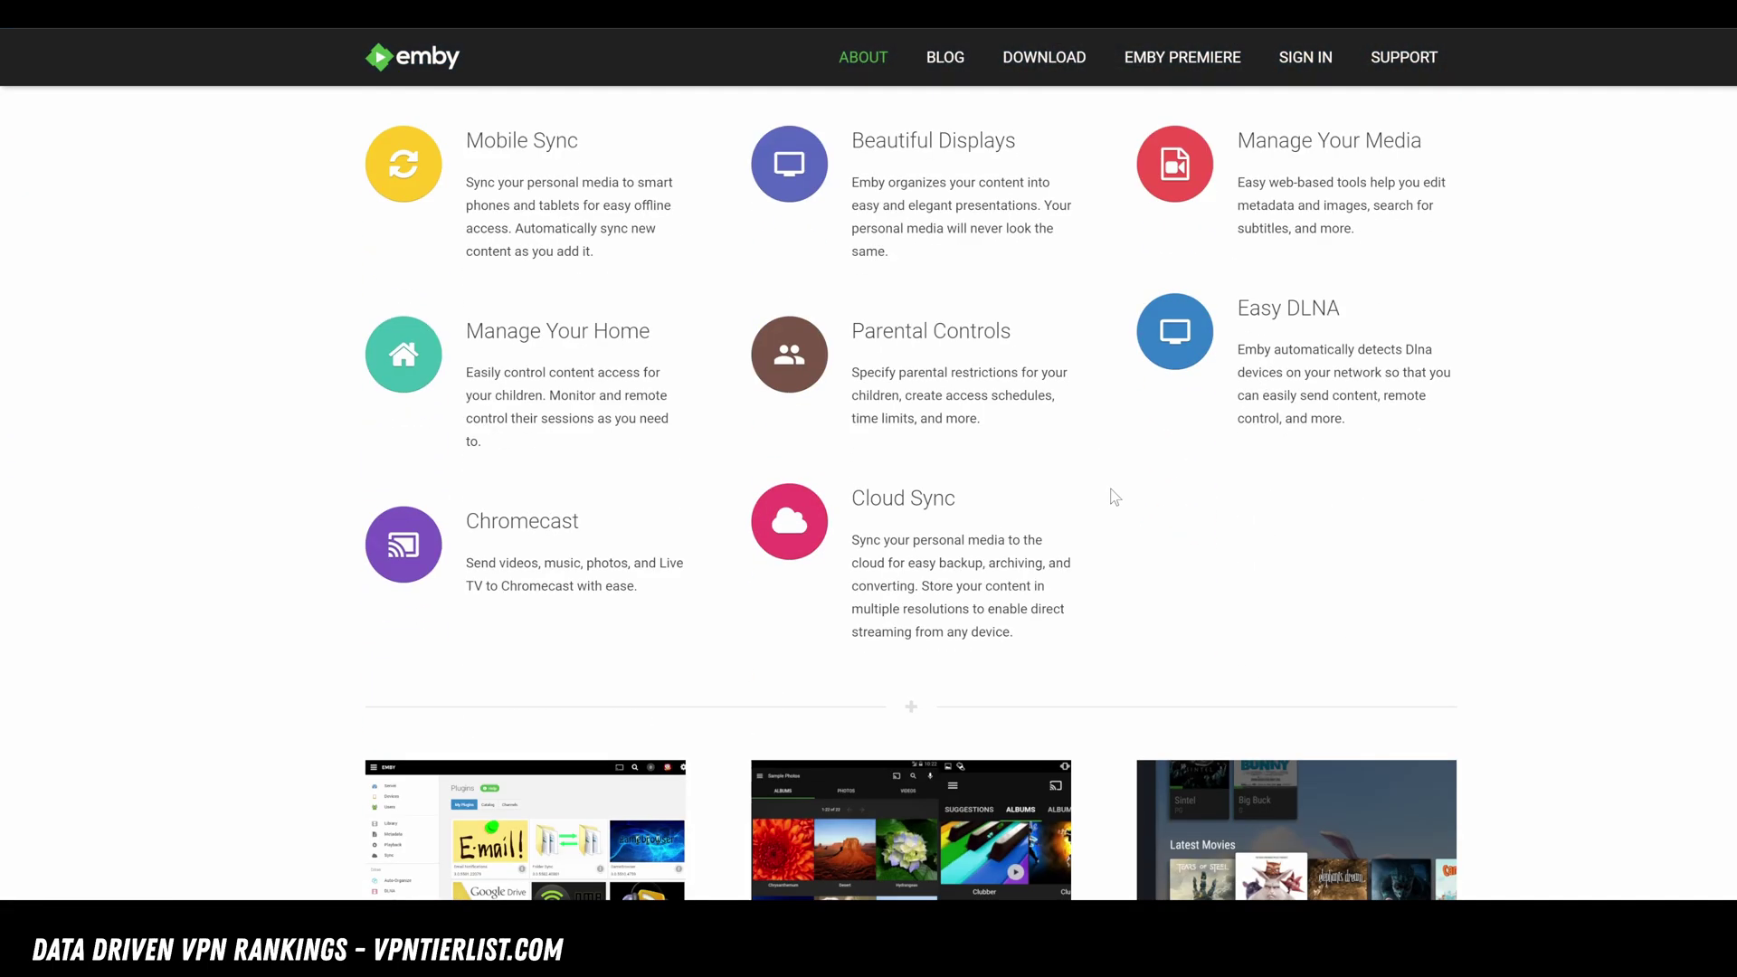
scroll(1185, 465, down, 4)
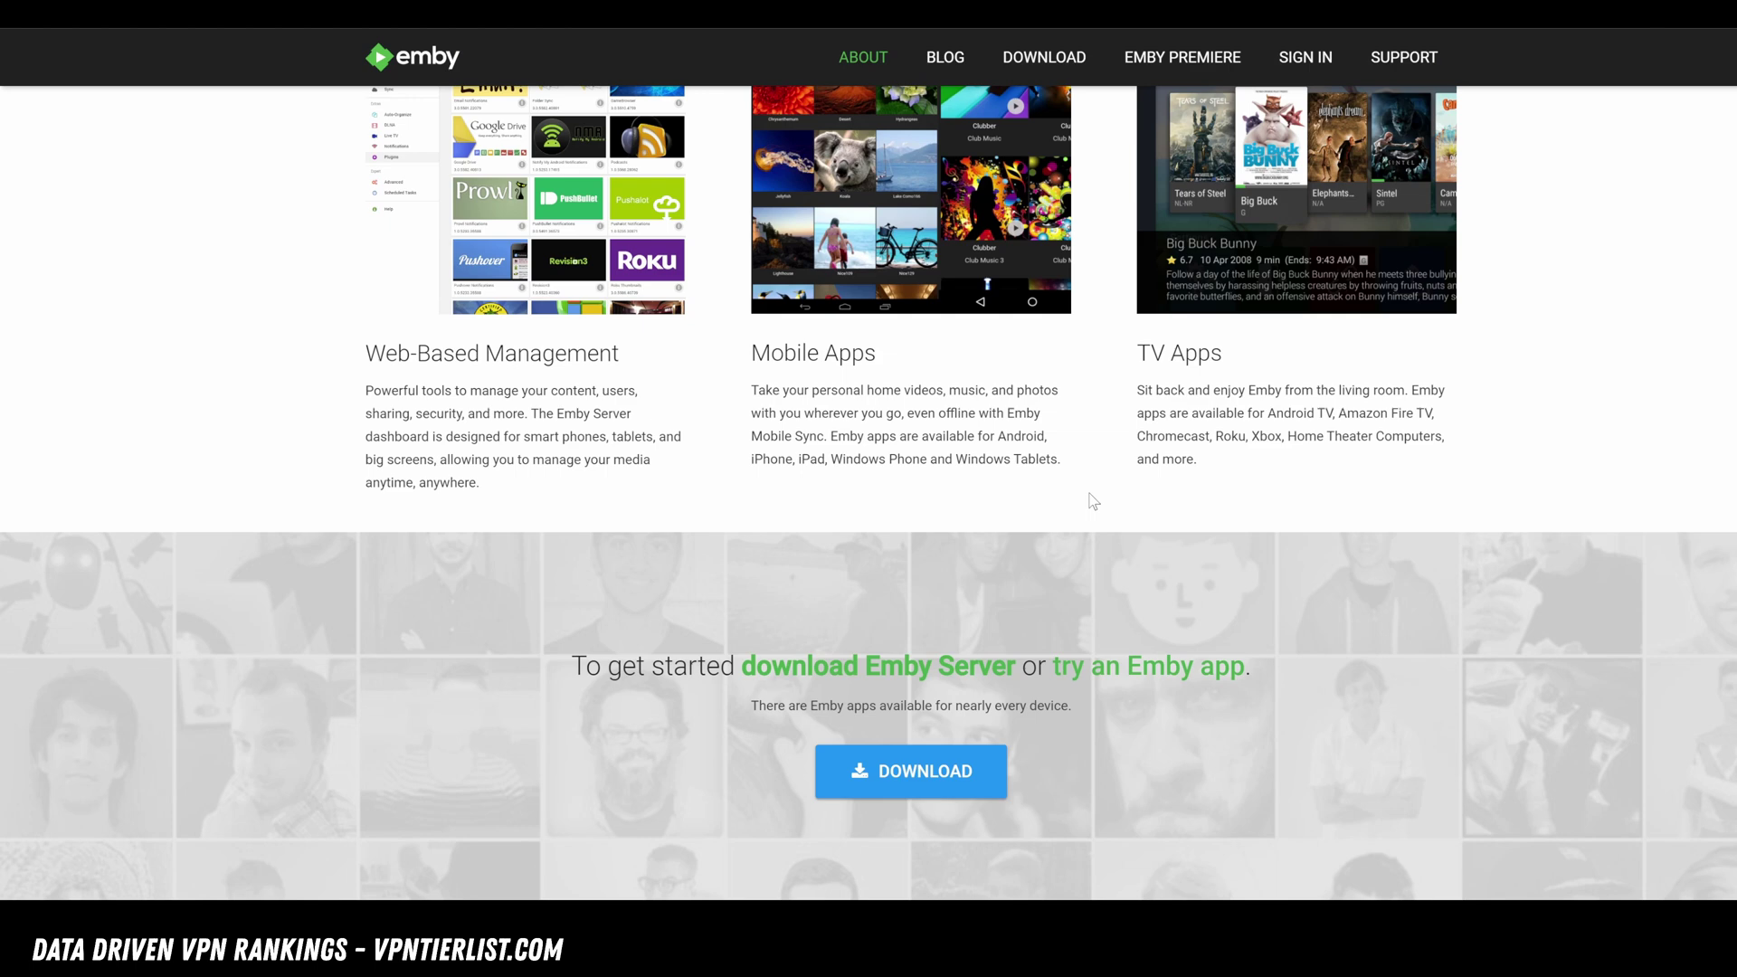
scroll(1155, 318, up, 4)
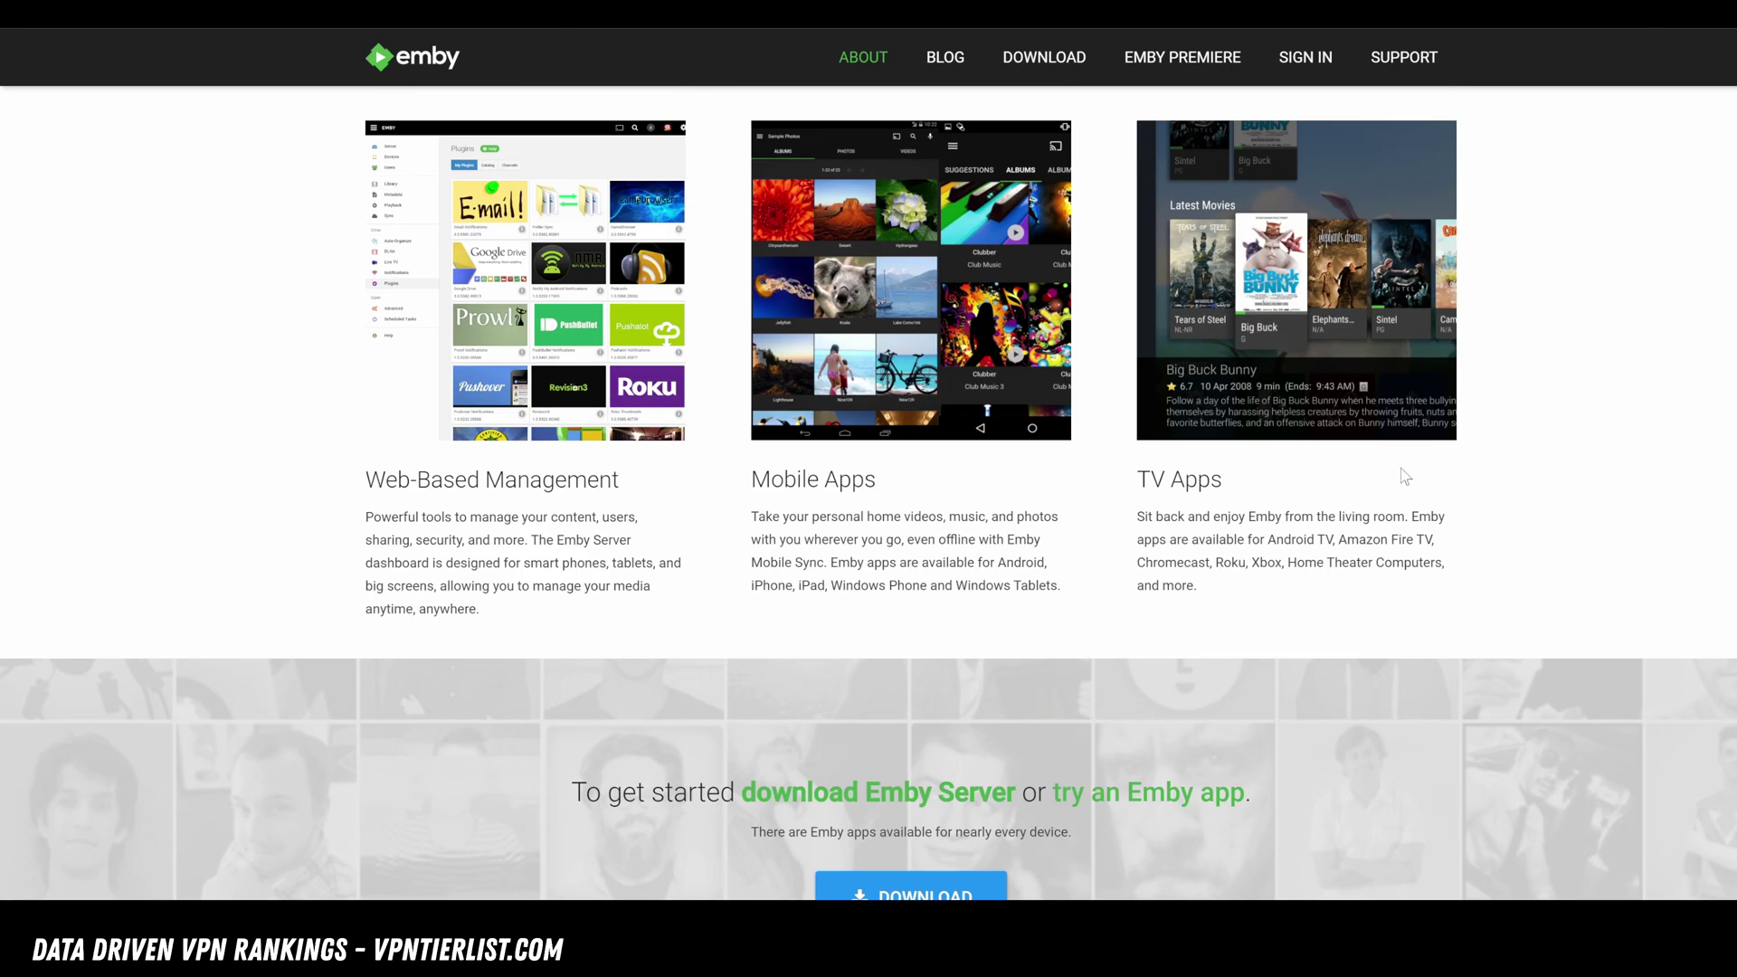
scroll(1087, 567, down, 4)
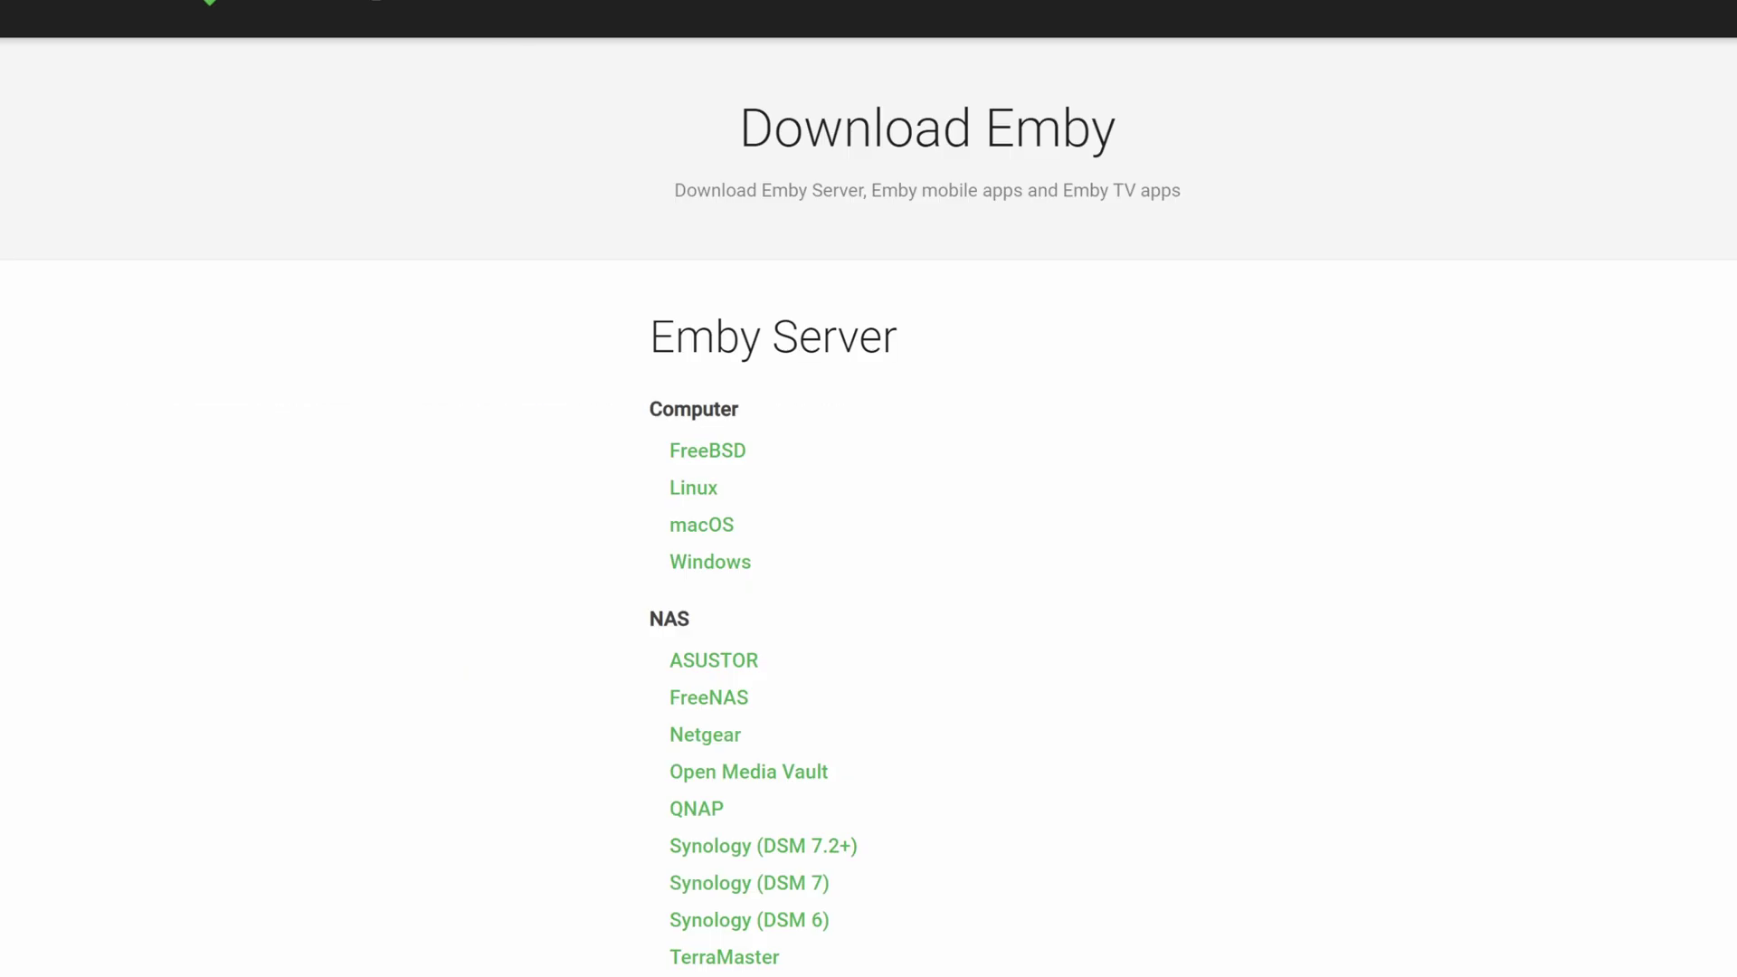
- Examine the Download Emby page's lists of server platforms for Computer, NAS and Other, plus the Emby Apps & Devices list
scroll(1074, 171, down, 3)
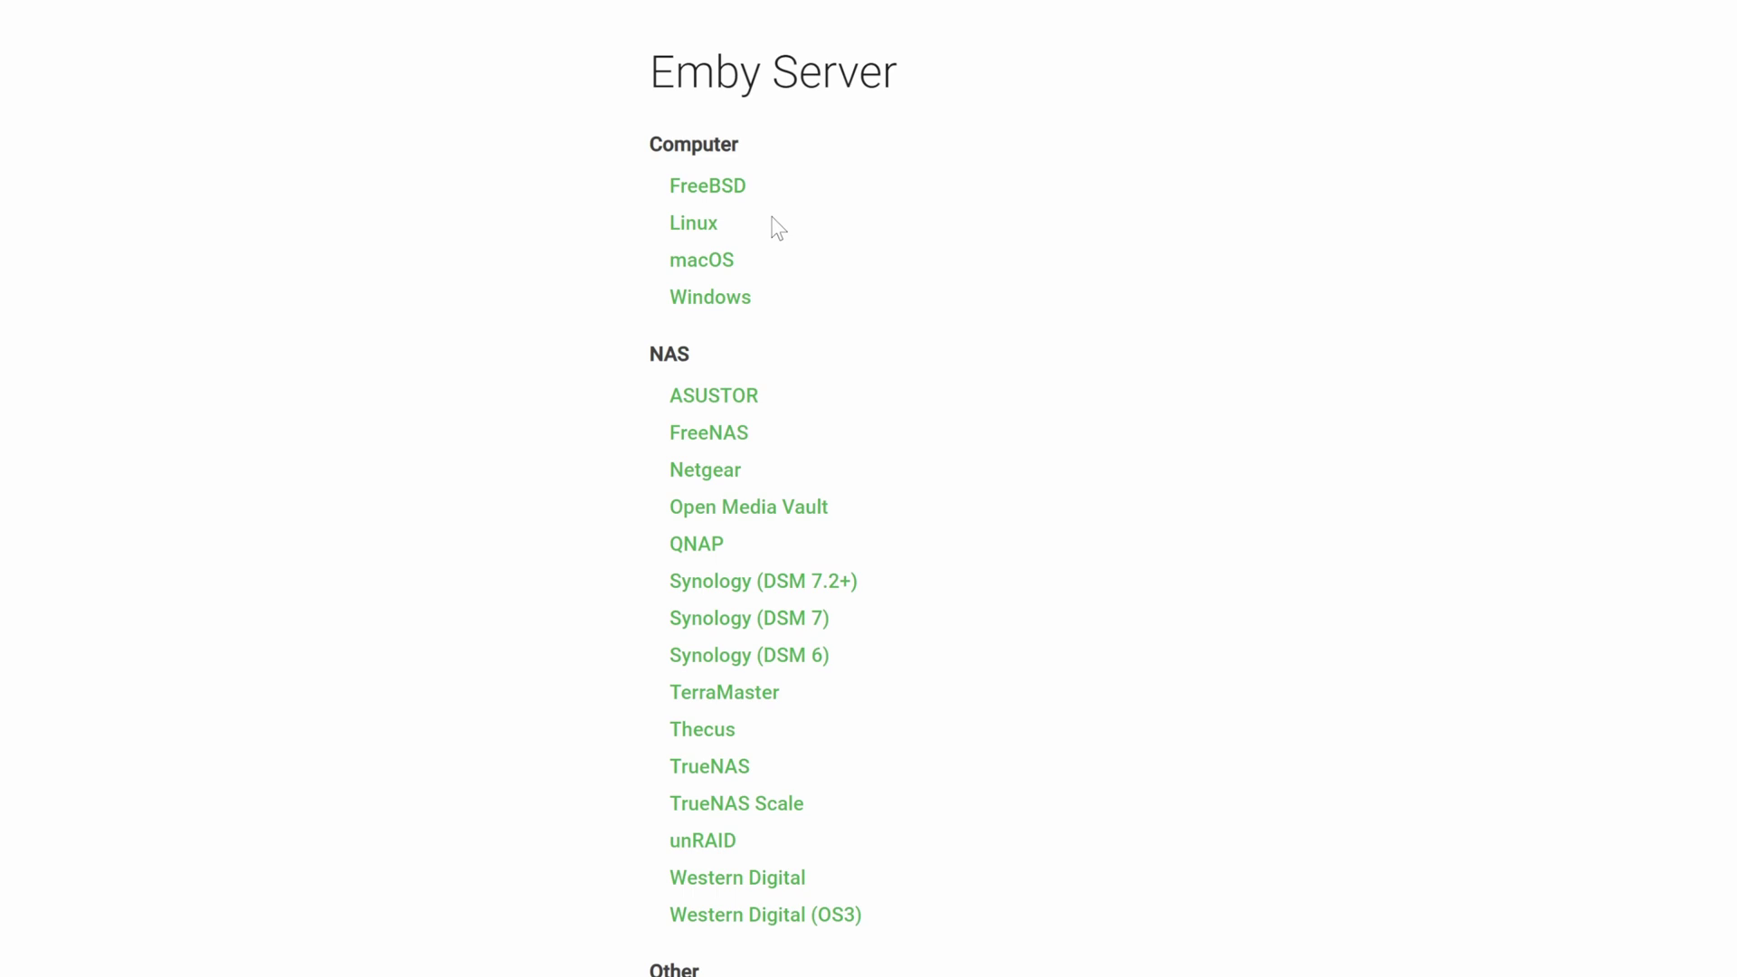
scroll(915, 280, down, 2)
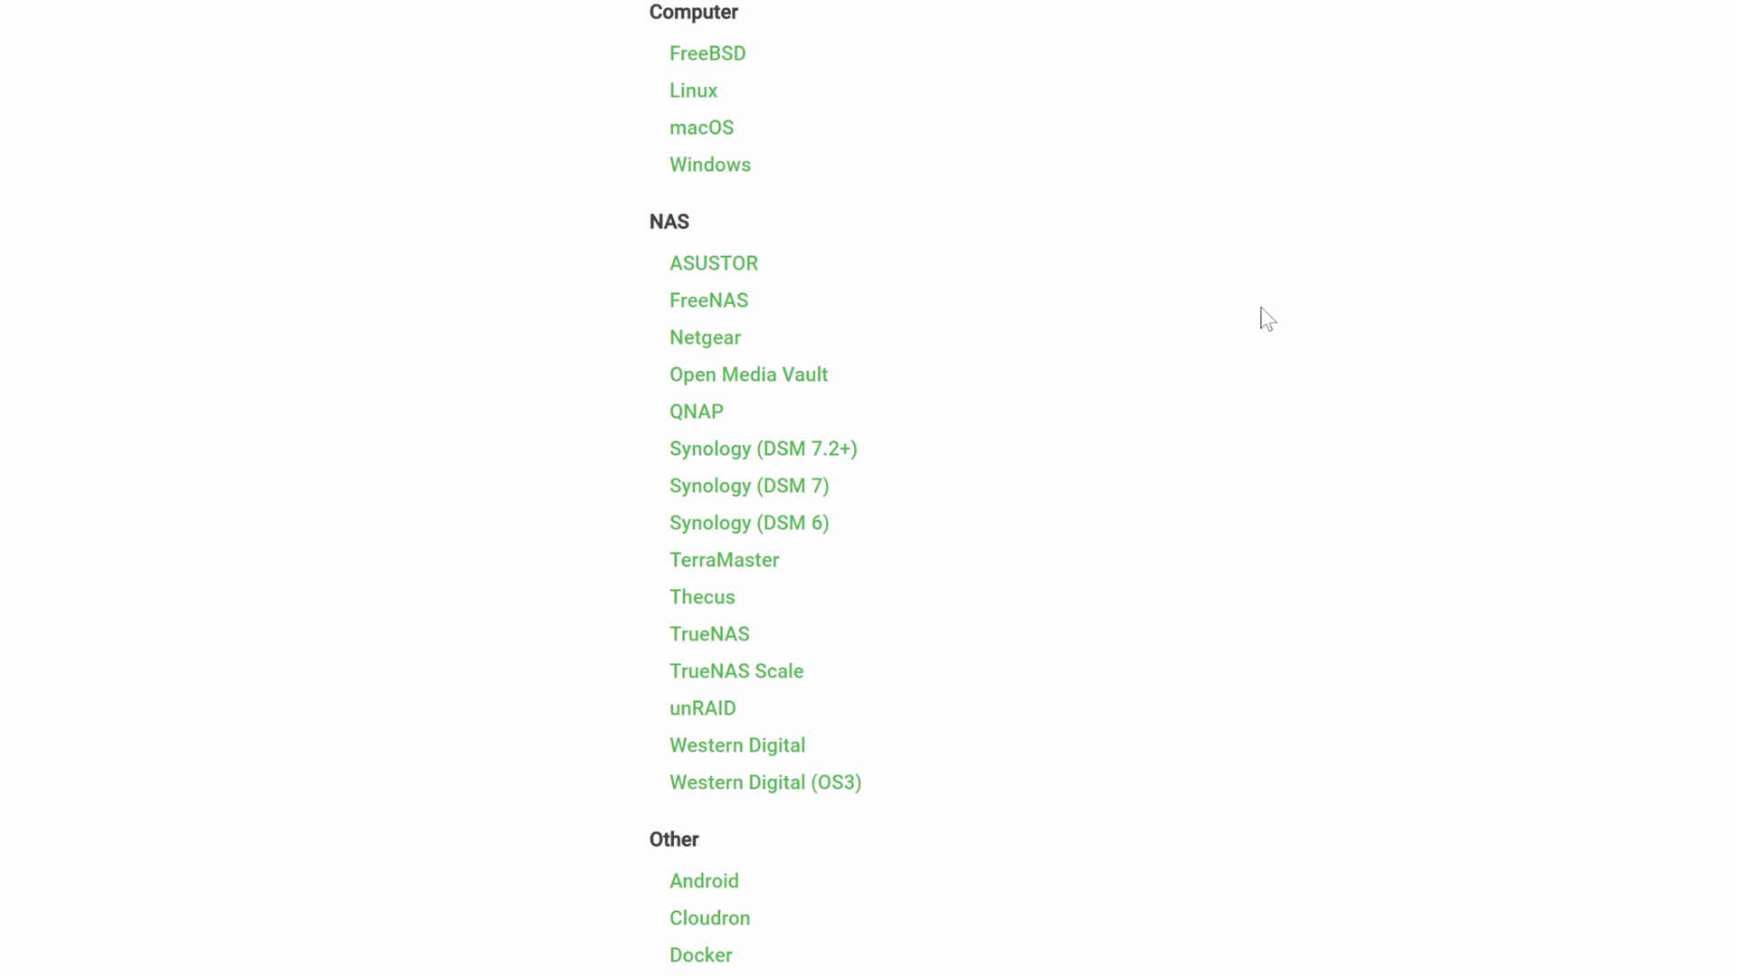
scroll(1206, 410, down, 4)
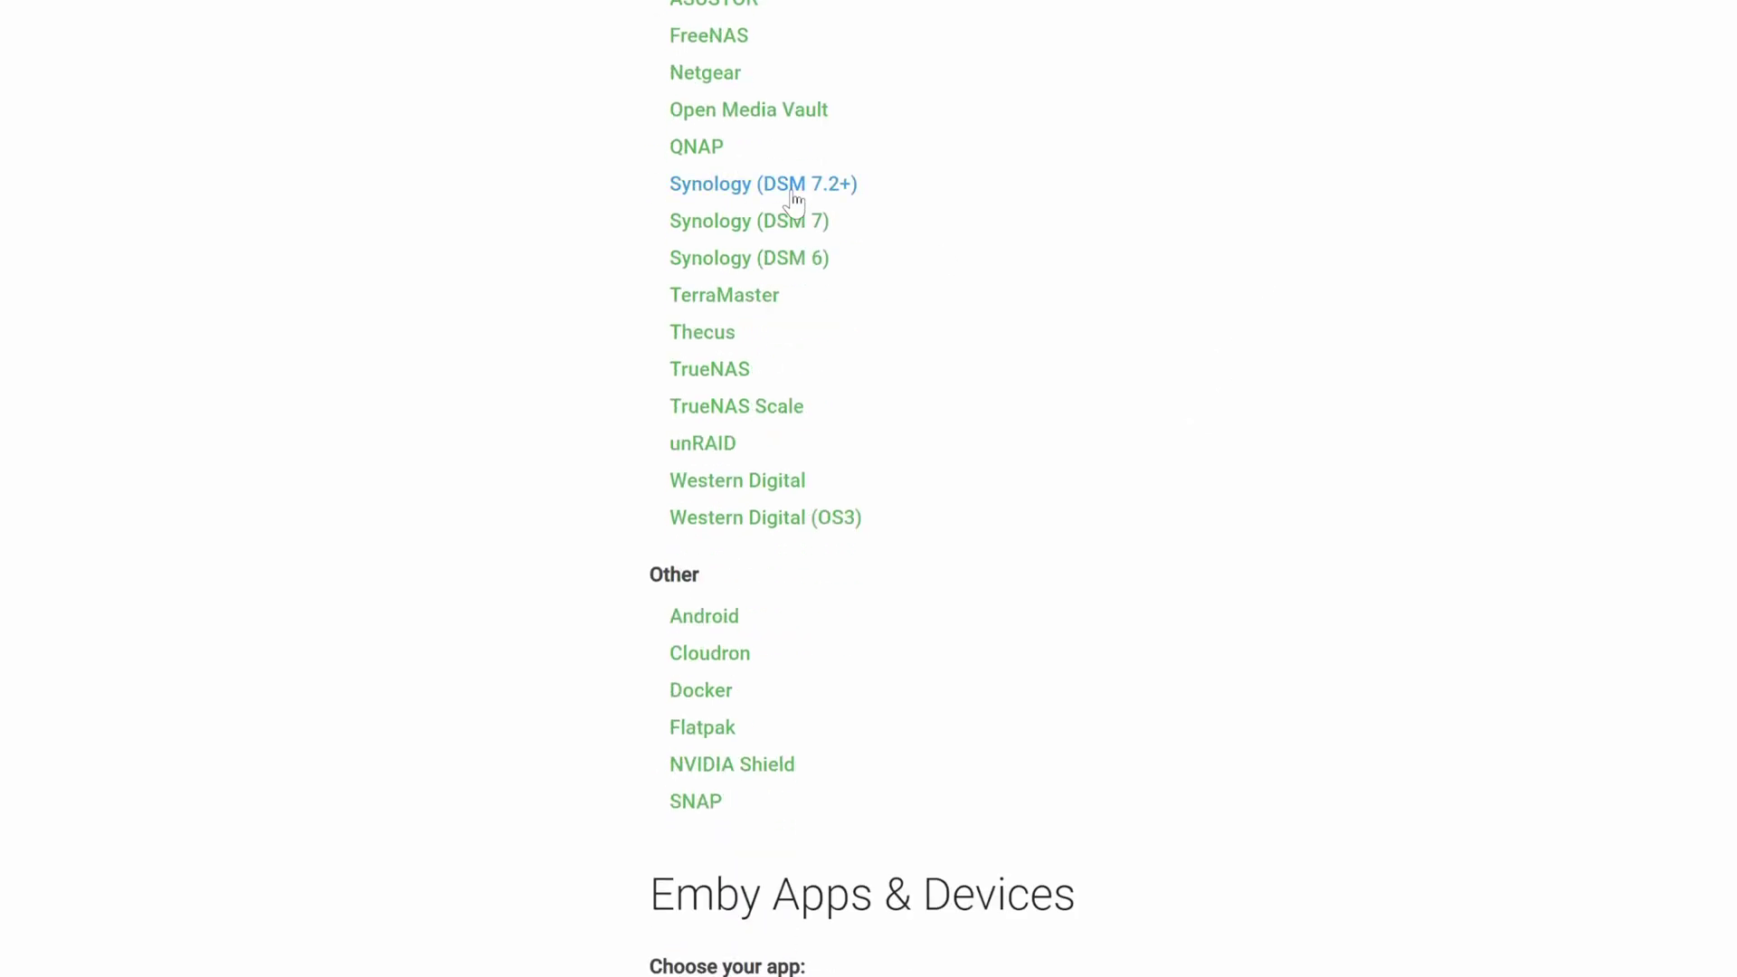
scroll(1106, 476, down, 3)
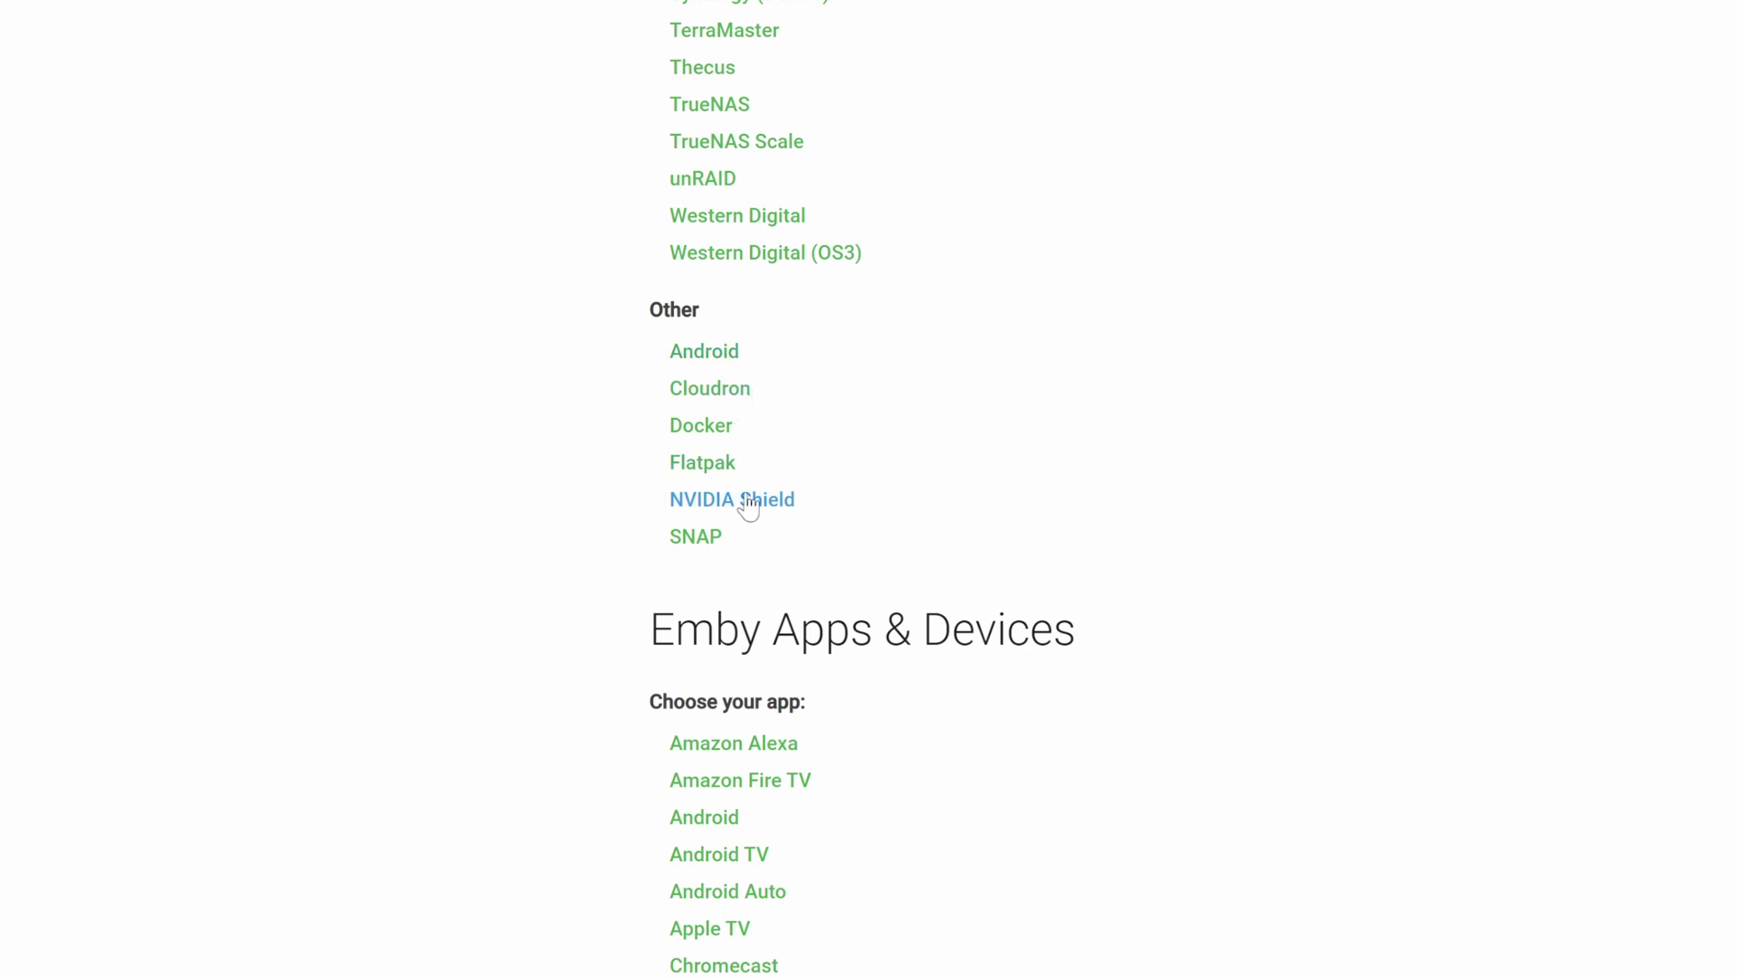
scroll(824, 418, down, 4)
scroll(982, 304, down, 5)
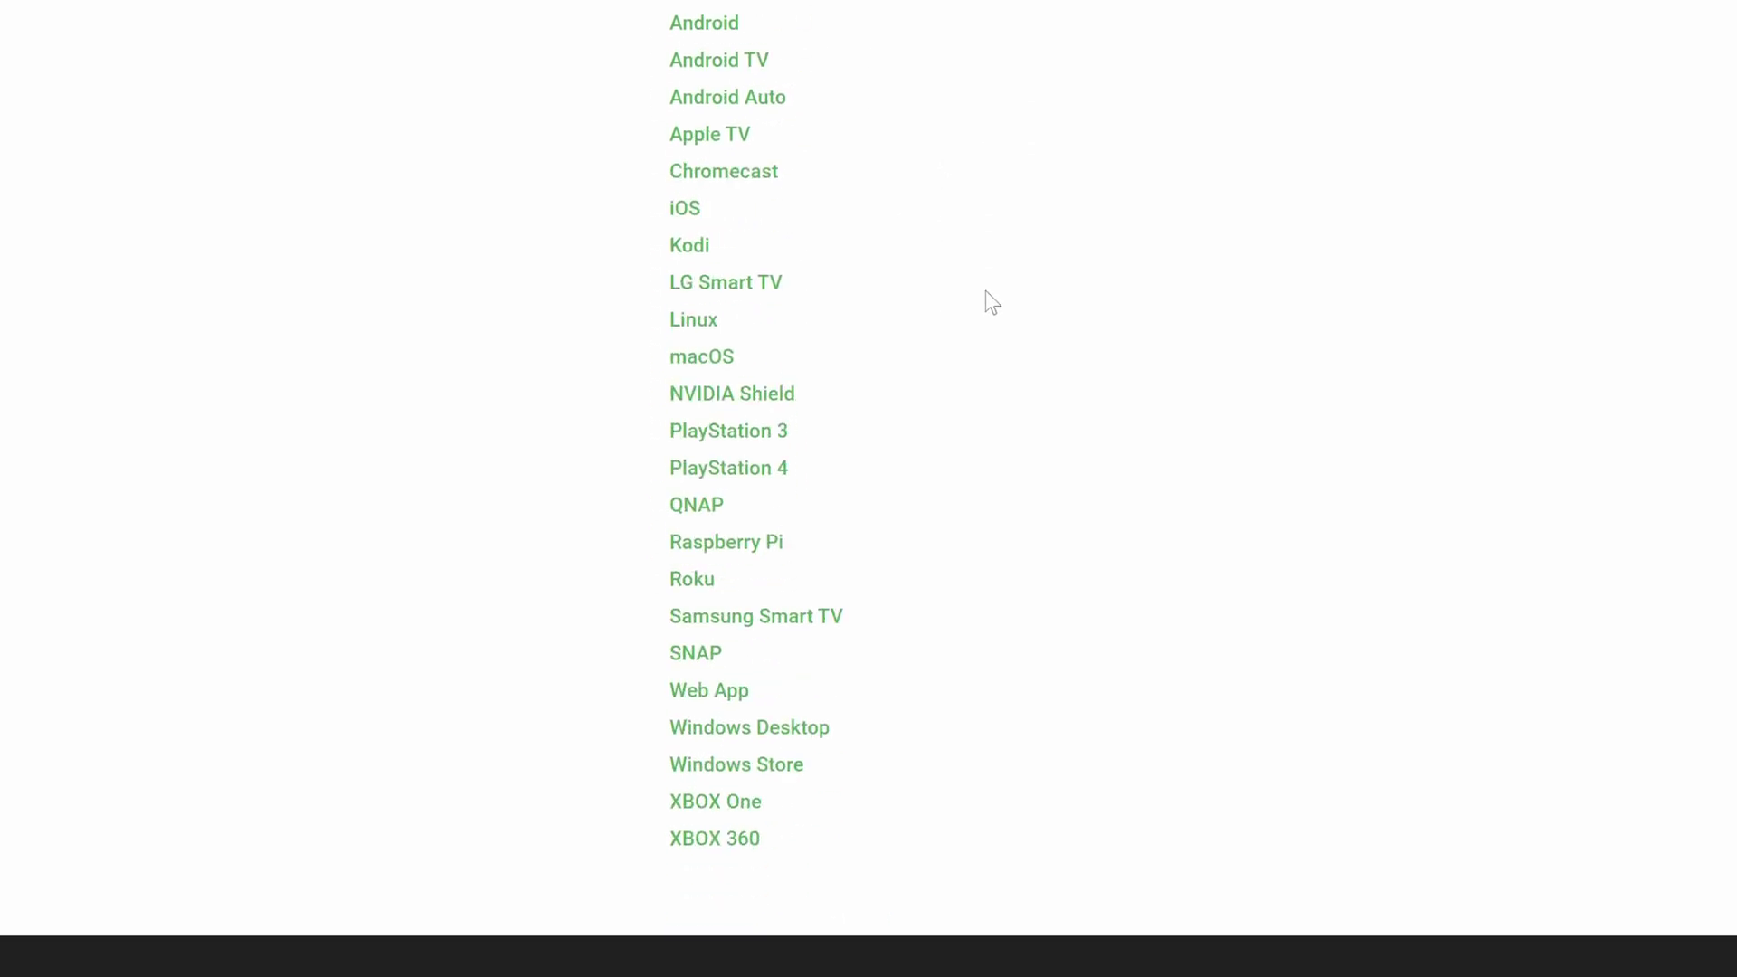
scroll(985, 290, up, 3)
scroll(990, 298, down, 2)
scroll(1005, 331, up, 15)
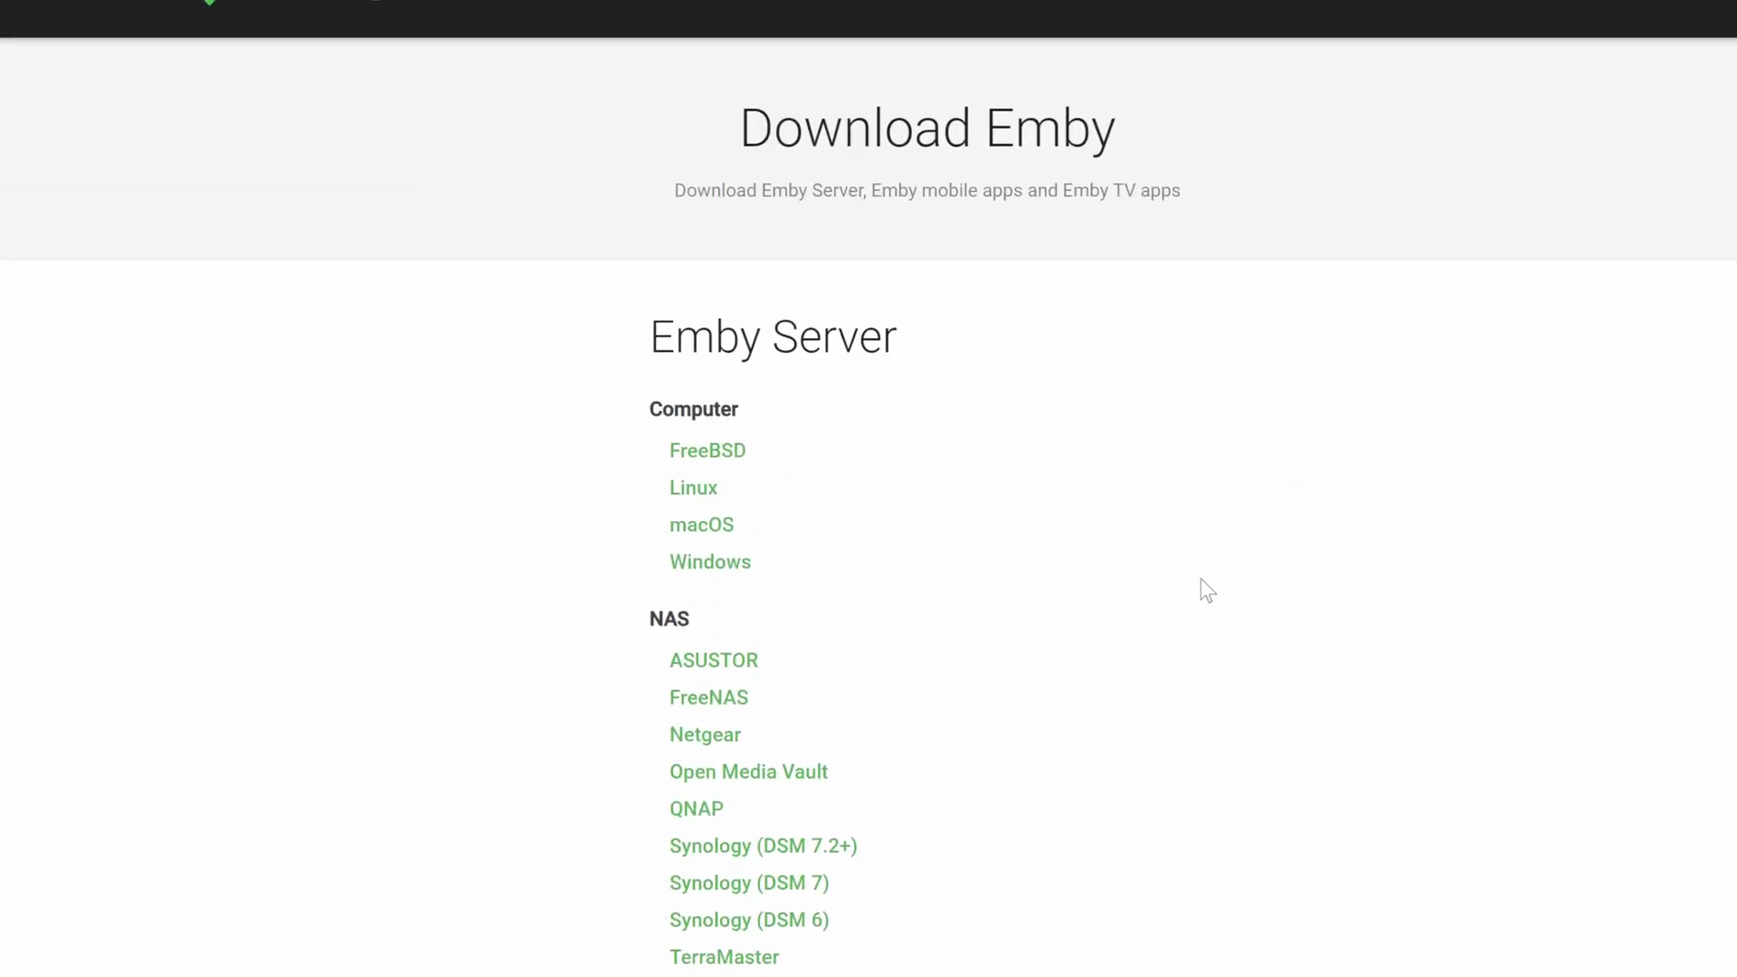
- Open the Windows download page for Emby Server and review its download, setup wizard and portable installation instructions
scroll(968, 390, down, 1)
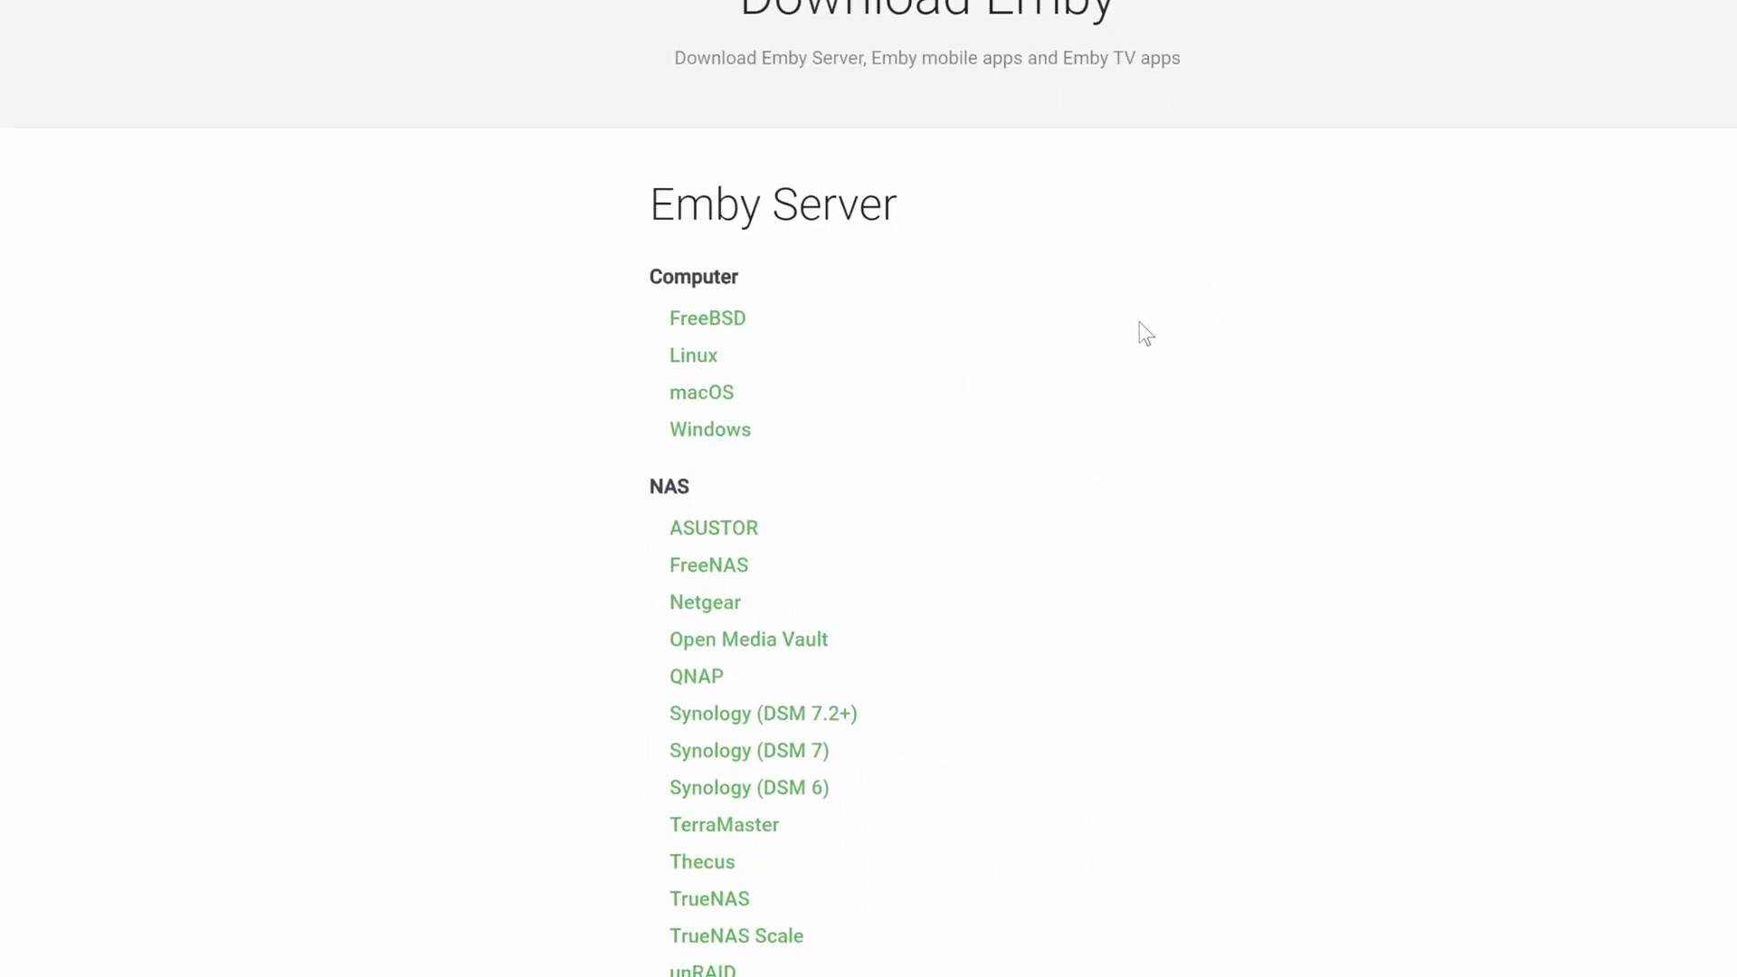
click(738, 431)
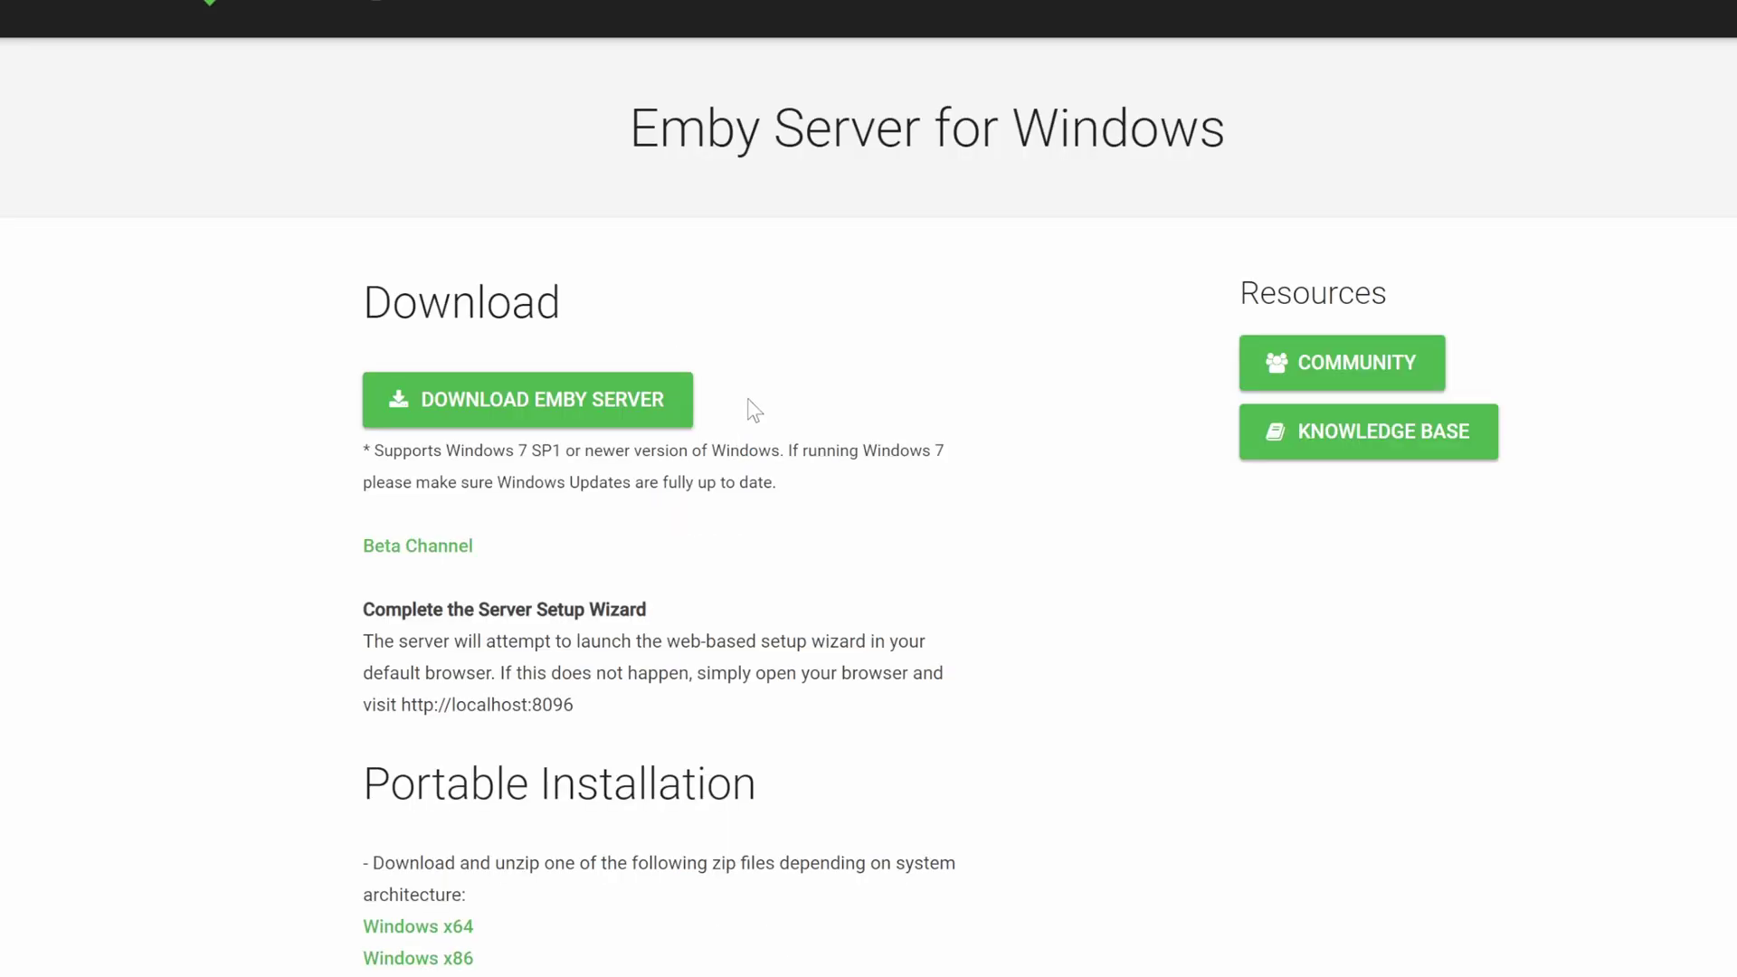
scroll(932, 380, down, 4)
scroll(1118, 353, up, 2)
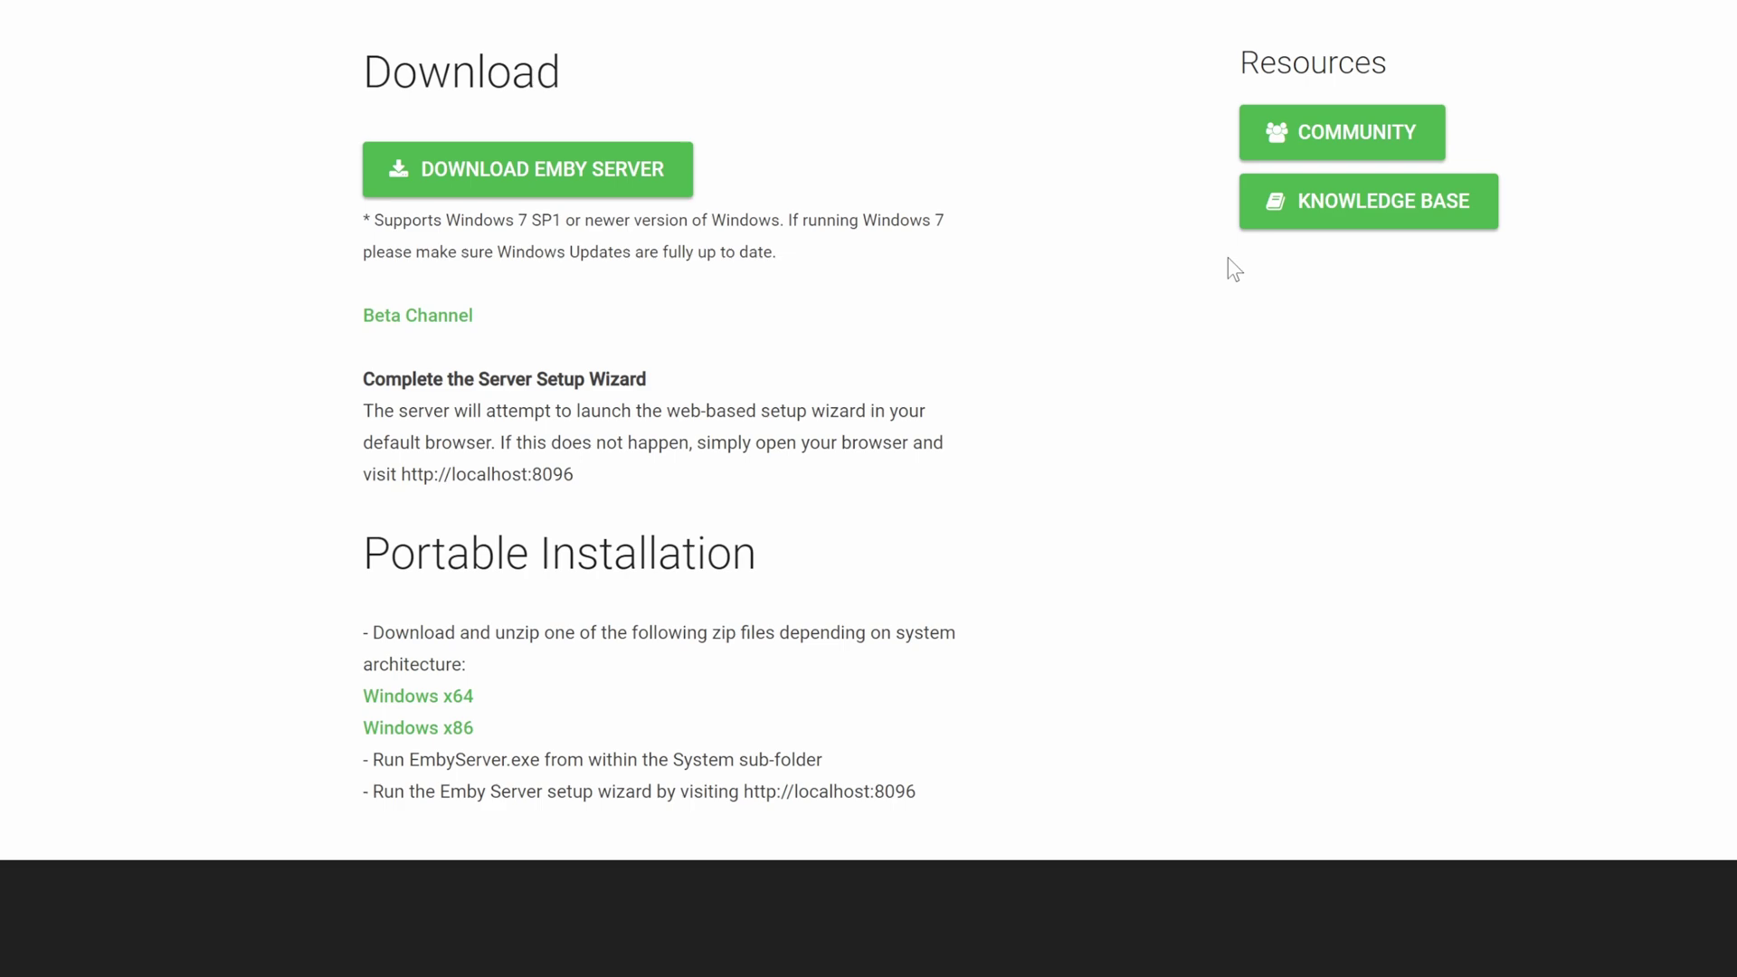
scroll(1322, 225, up, 2)
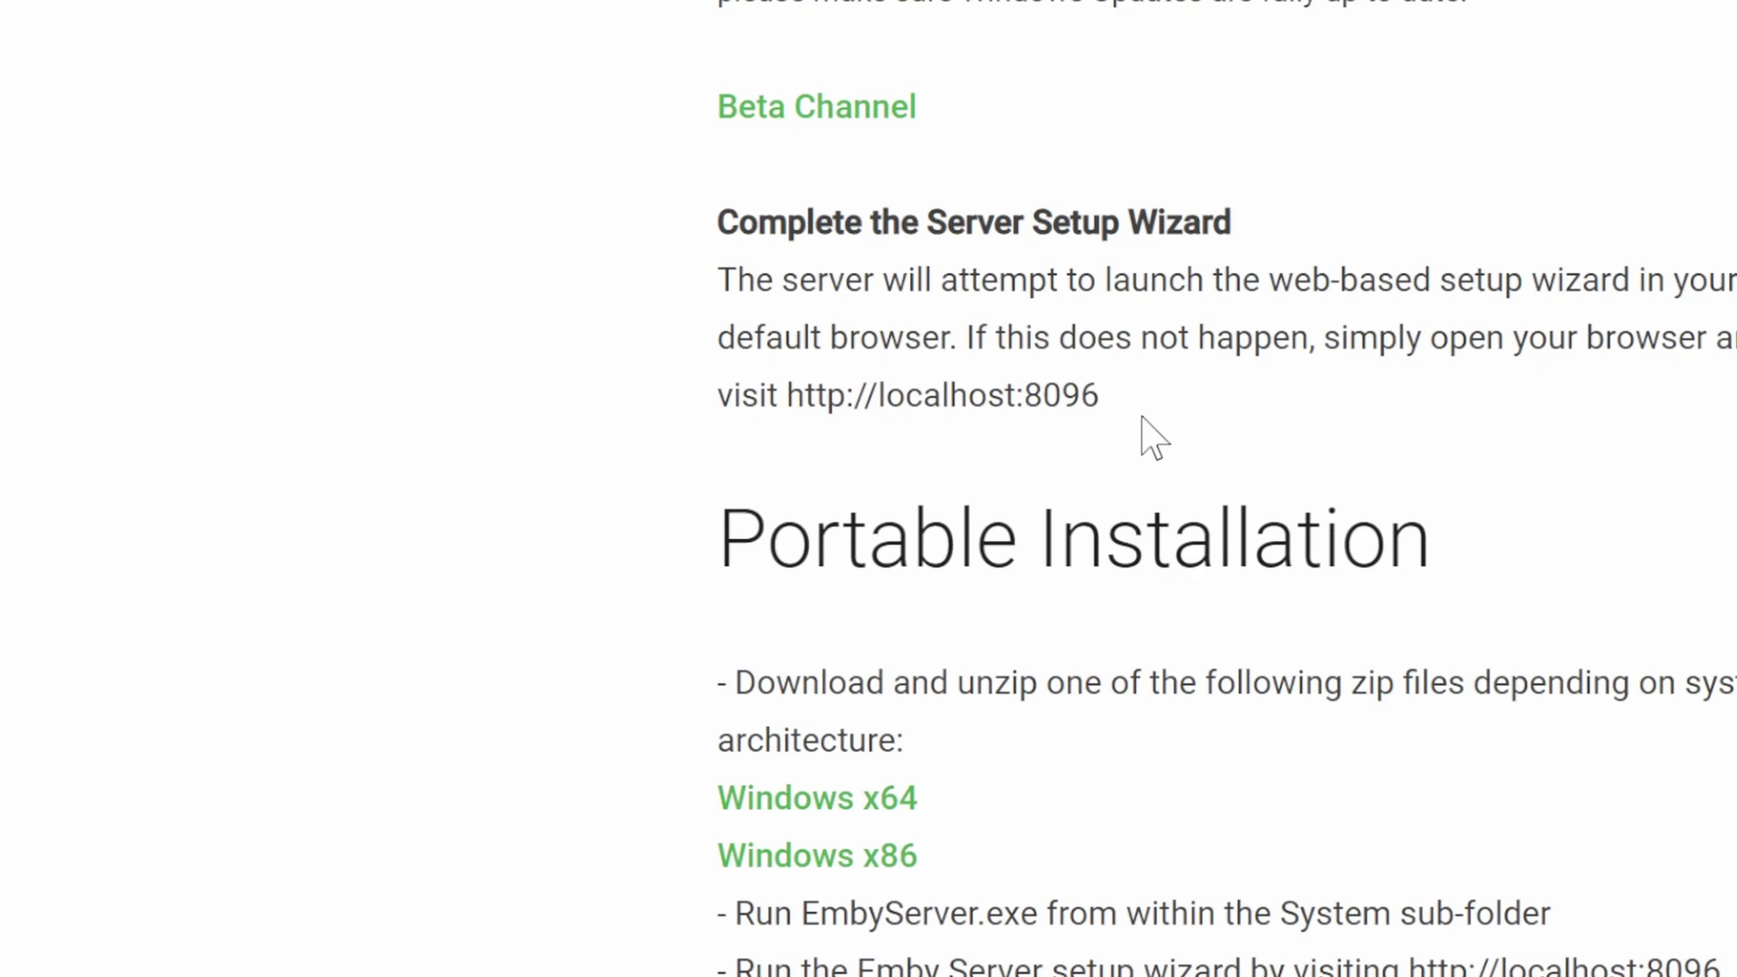
drag(1099, 636, 804, 636)
drag(804, 395, 786, 394)
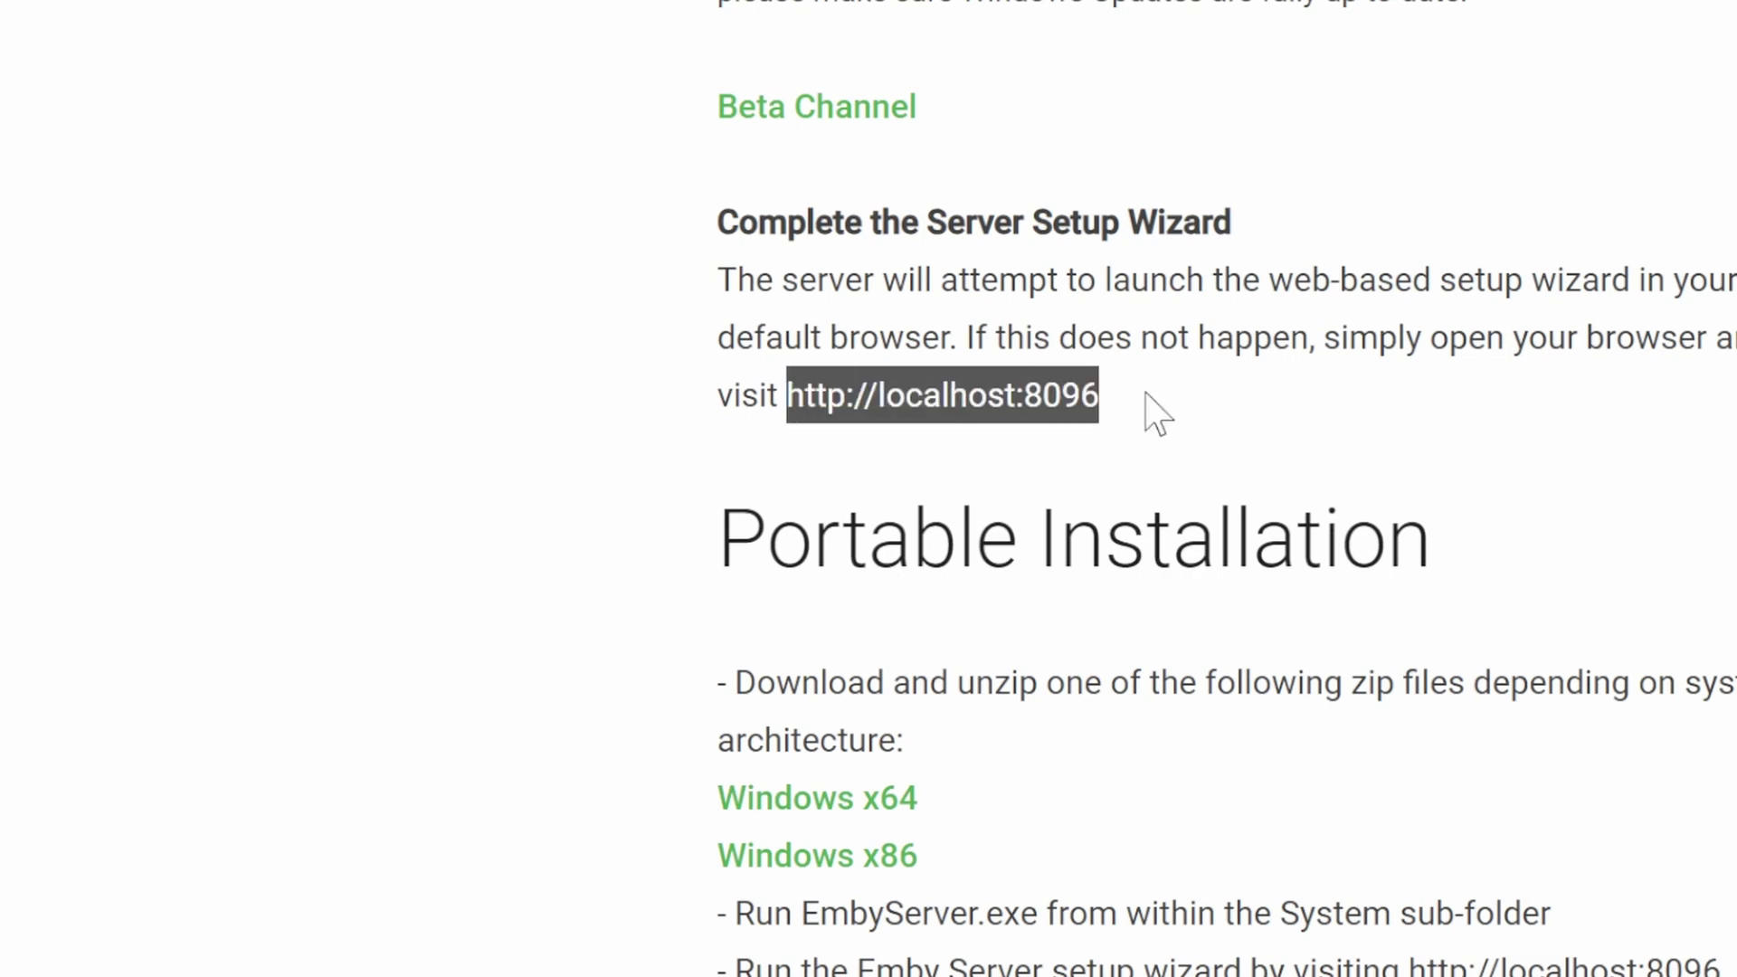
right_click(1039, 401)
click(1180, 452)
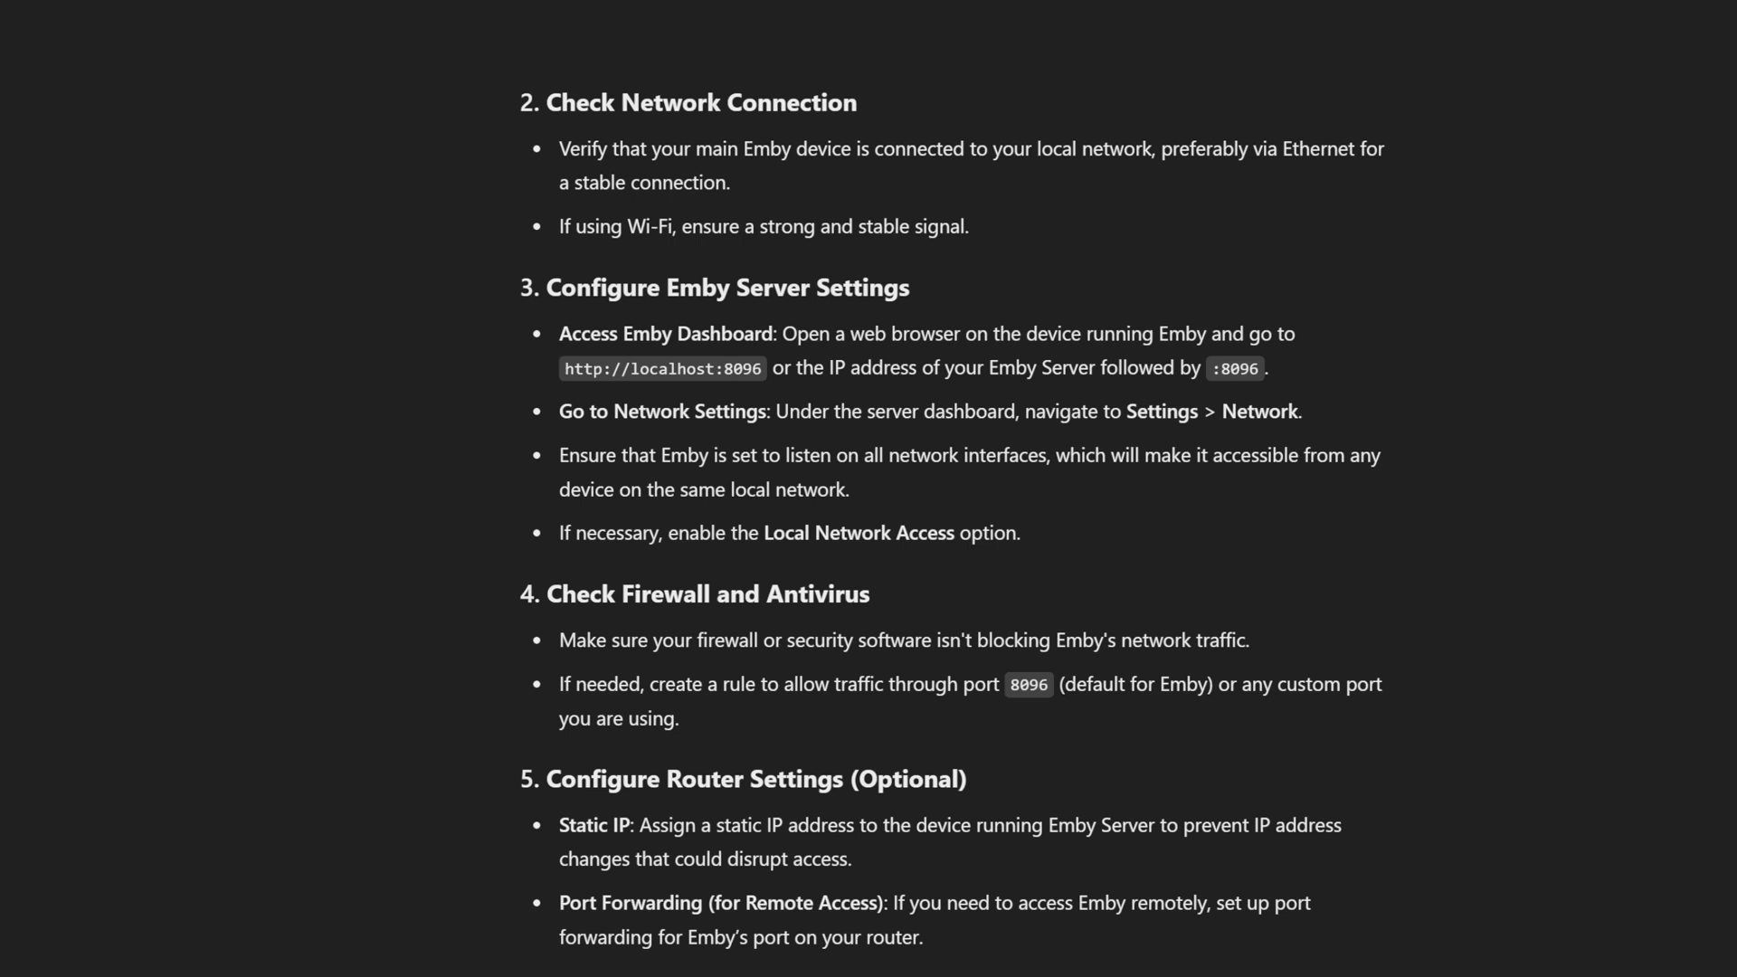
- Highlight the Settings > Network path, the Local Network Access instruction and port 8096 in the Emby setup guide
drag(1303, 411, 1123, 411)
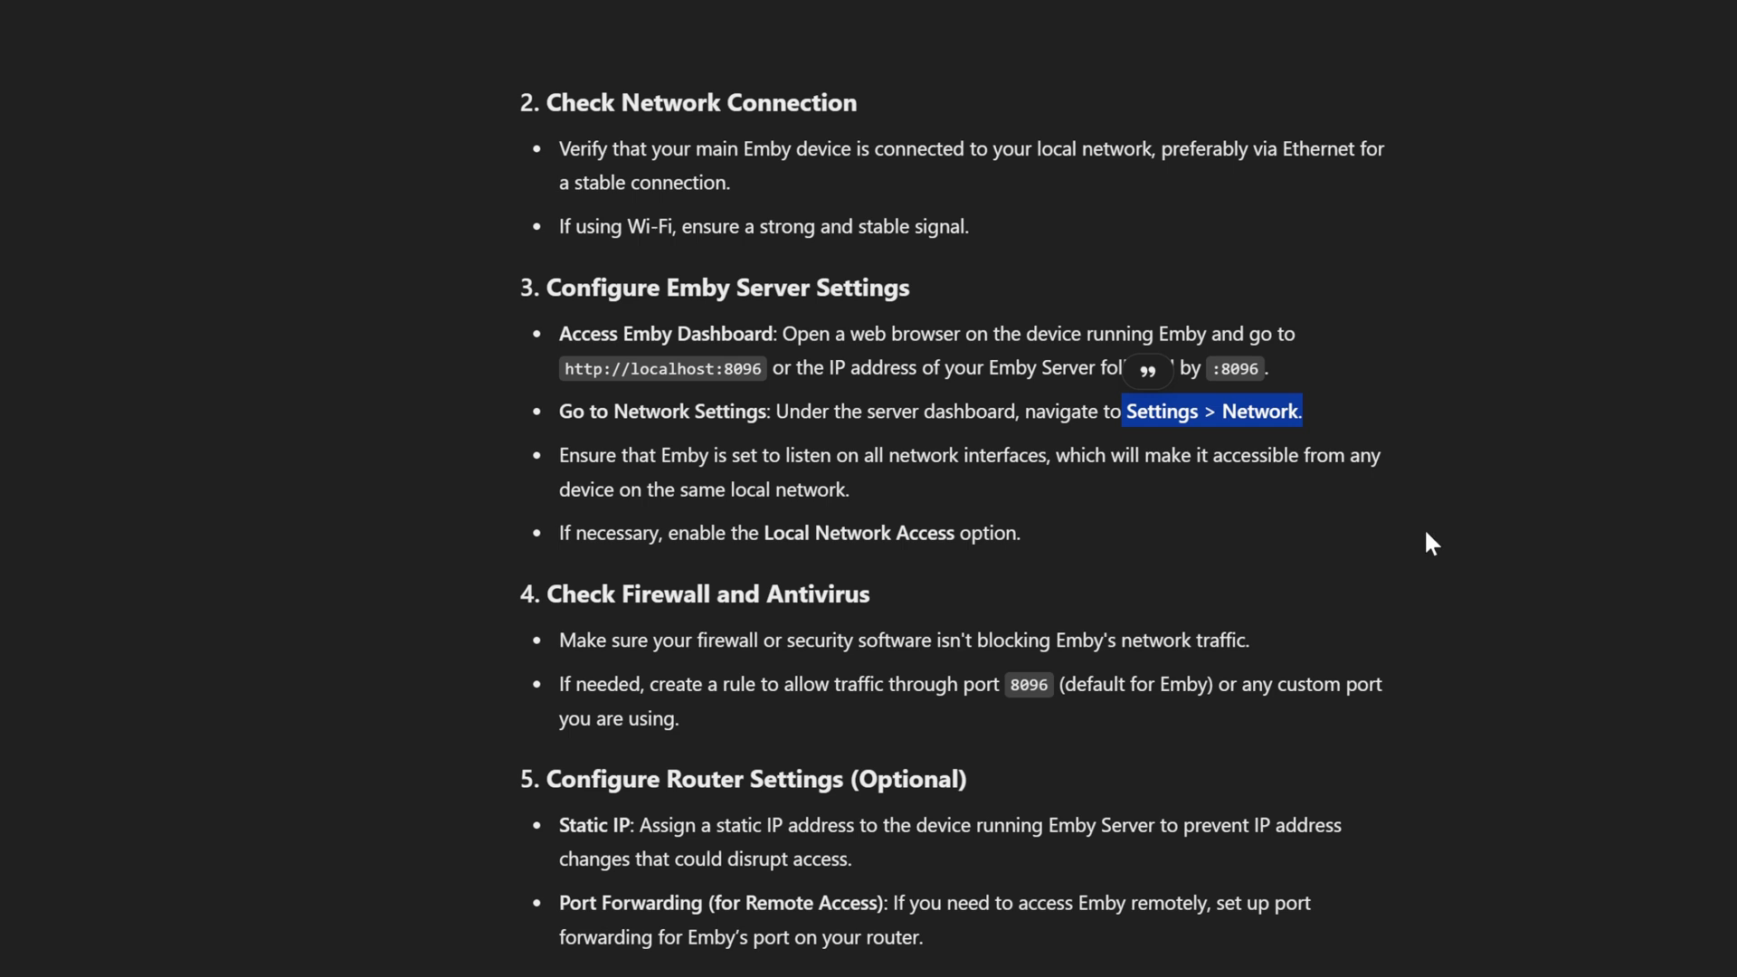
drag(1027, 544, 550, 530)
double_click(1029, 685)
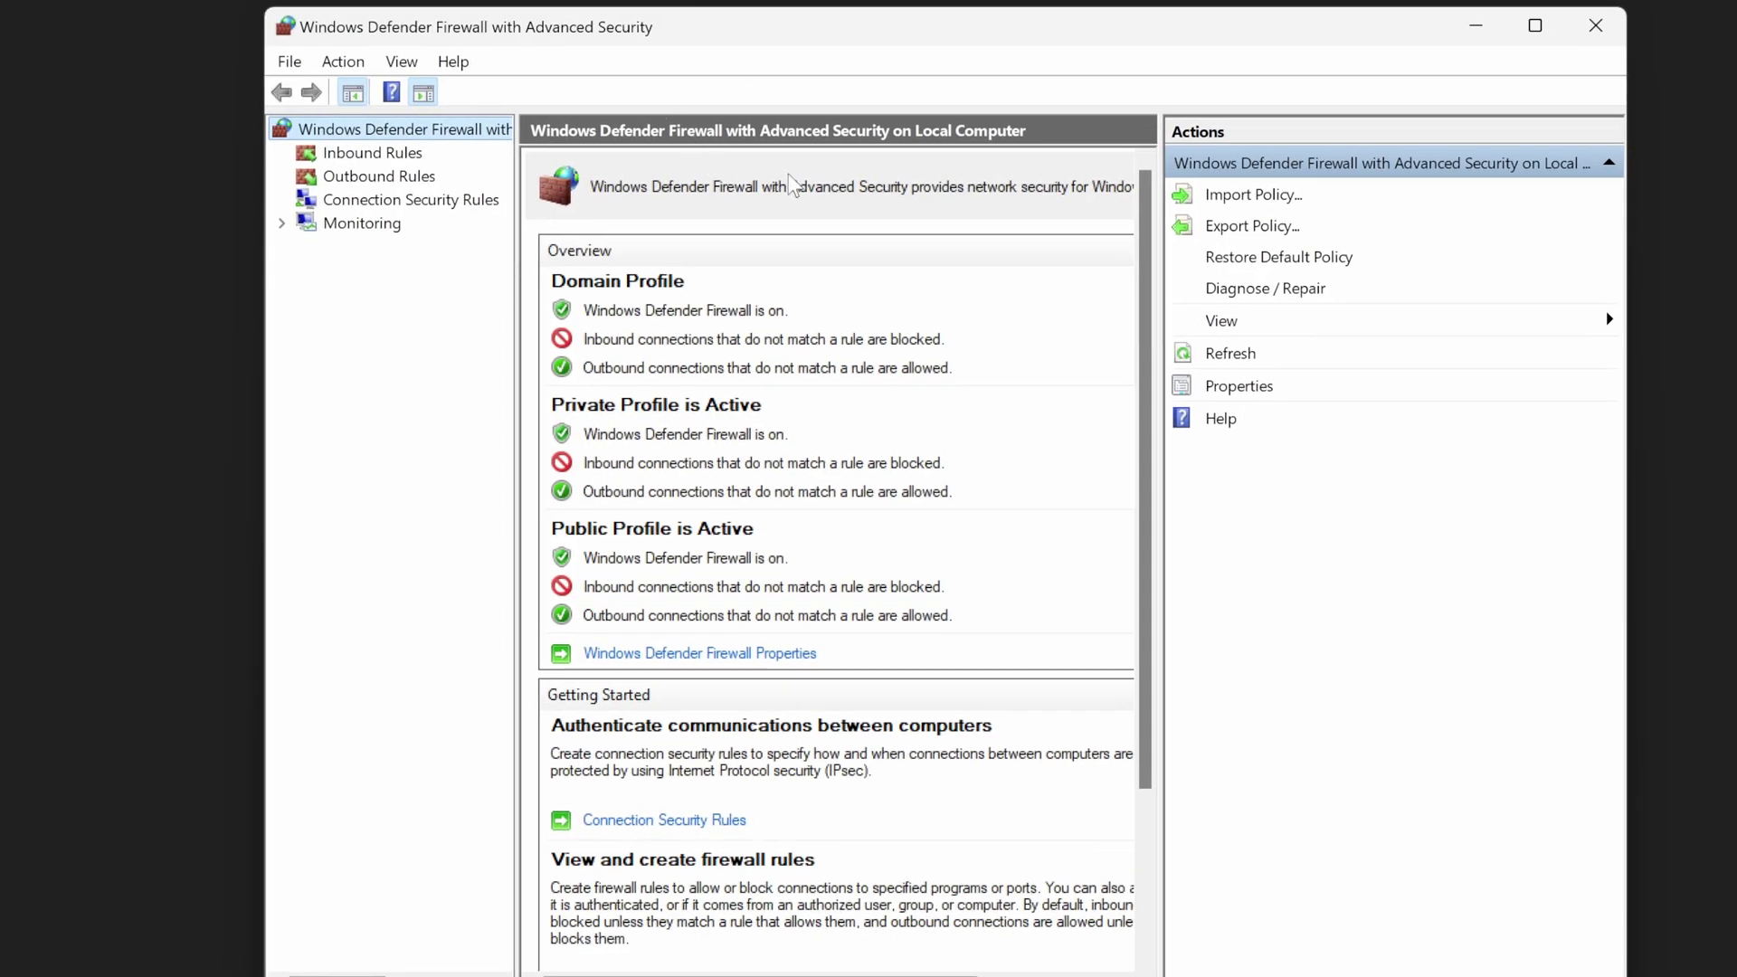
- Search Windows for firewall and return to the open Windows Defender Firewall with Advanced Security window
key(super)
text(firewall)
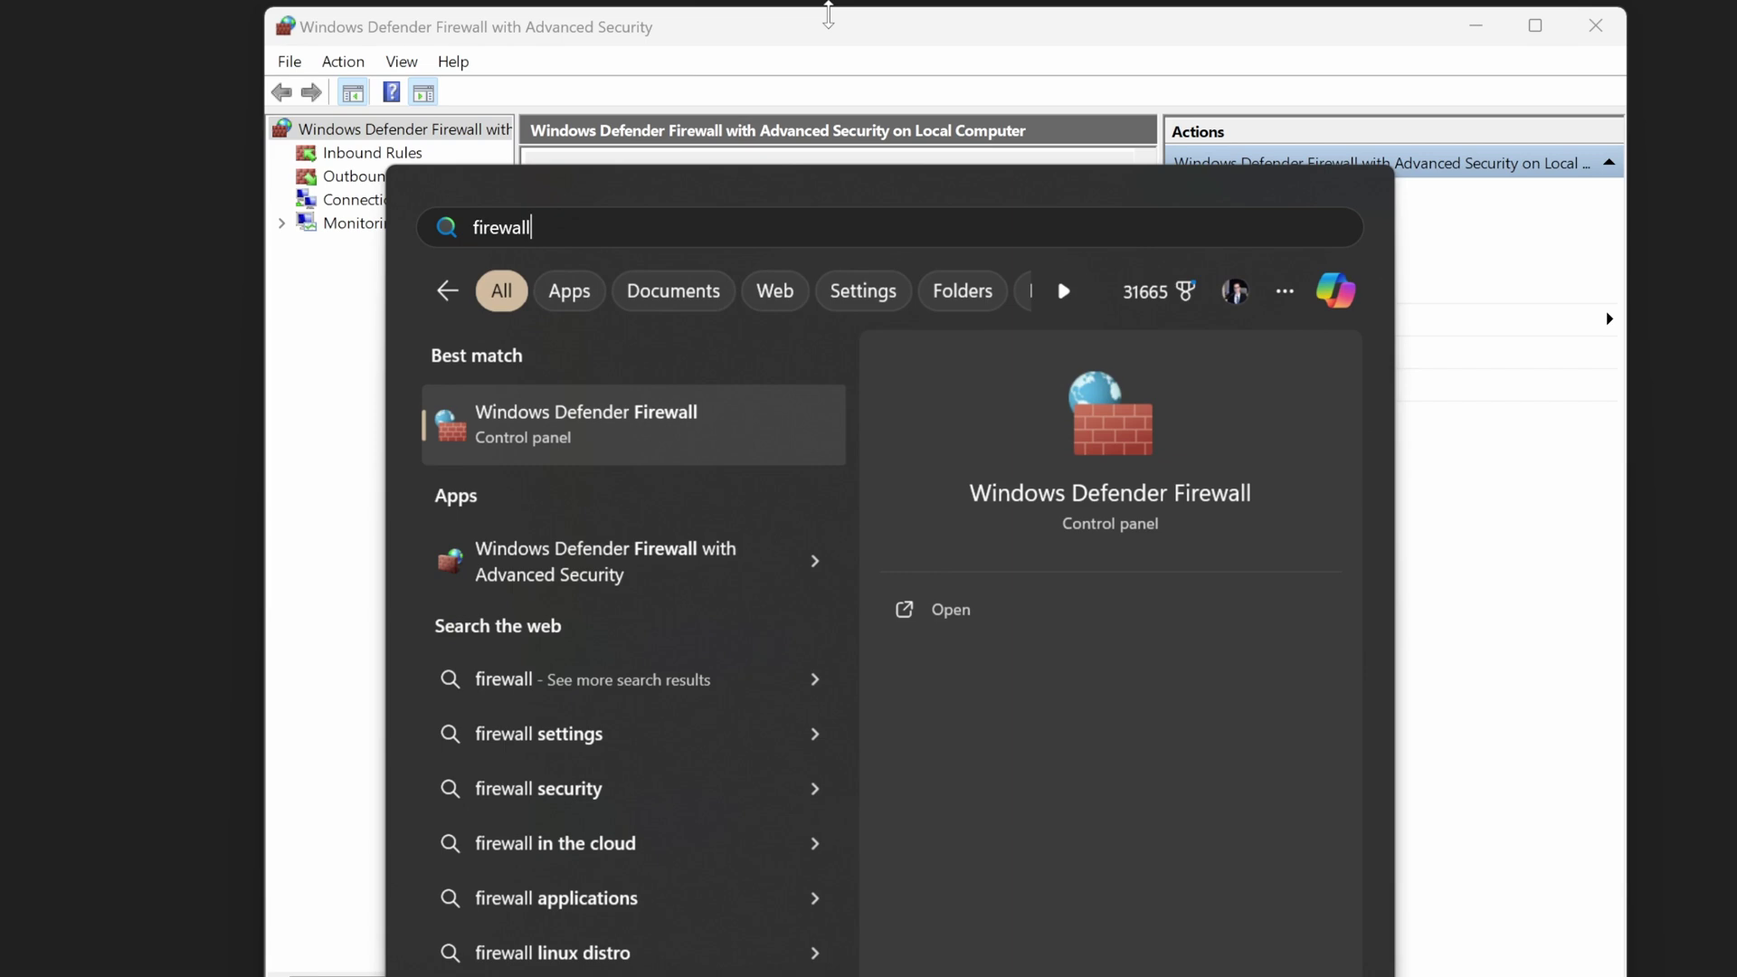
click(826, 18)
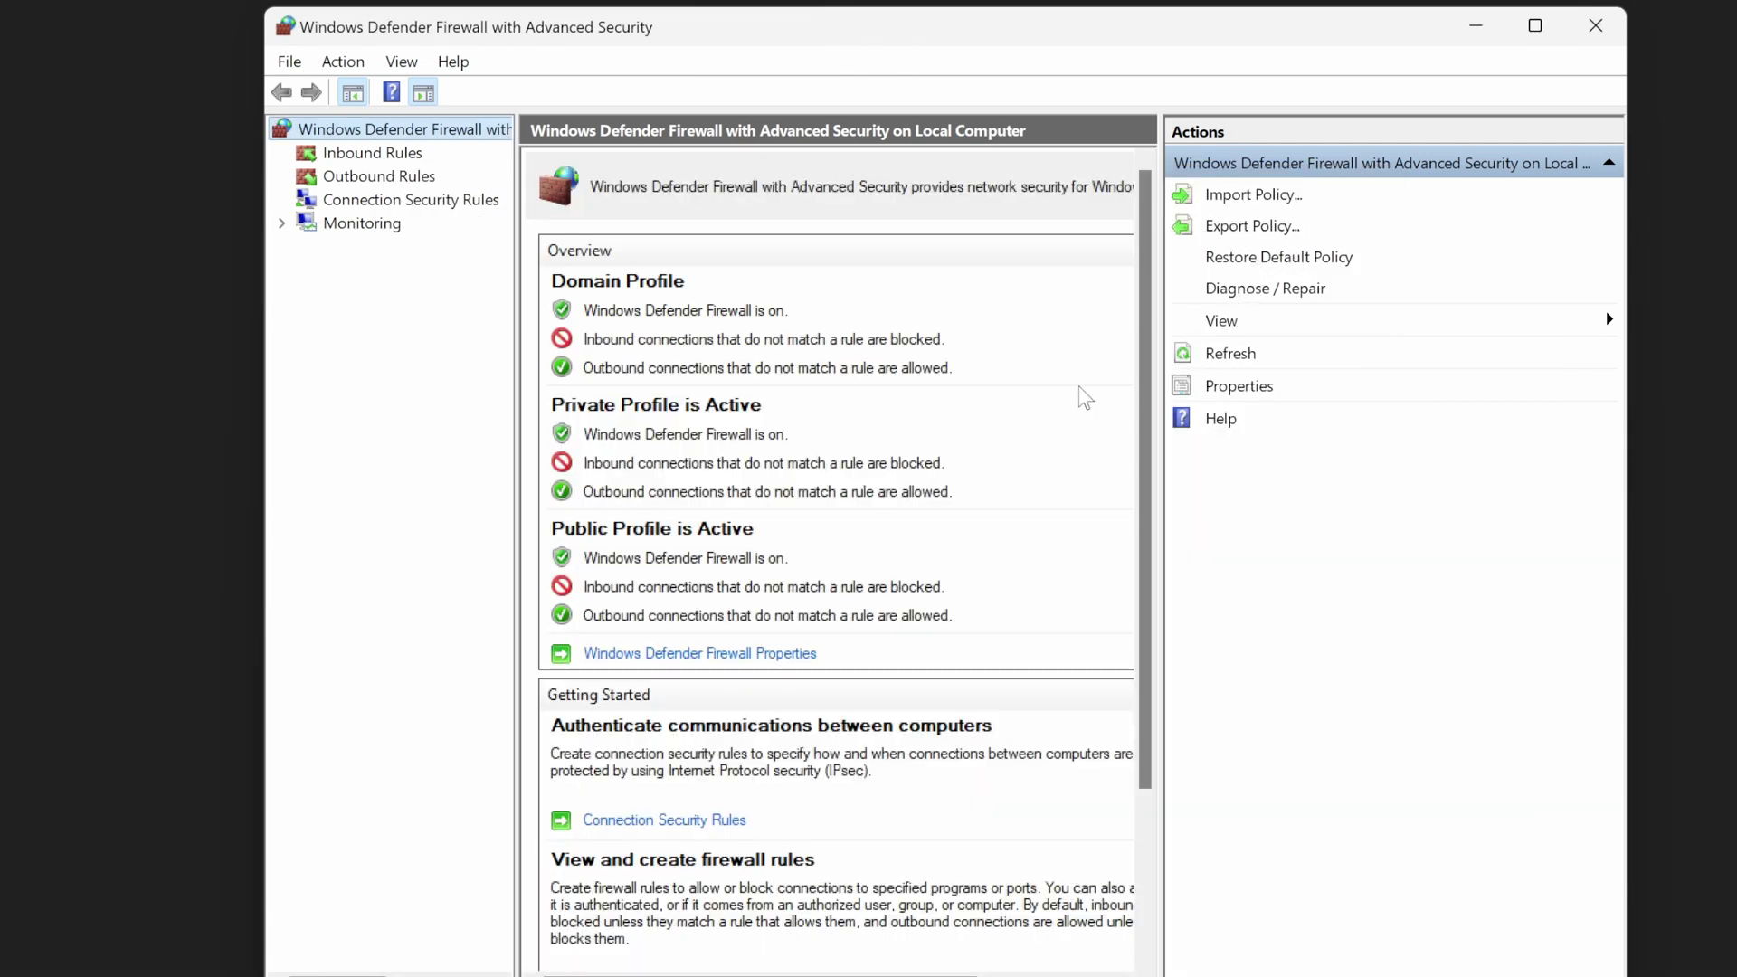
- Find the Emby Server entries among the firewall's inbound rules and select them
click(389, 156)
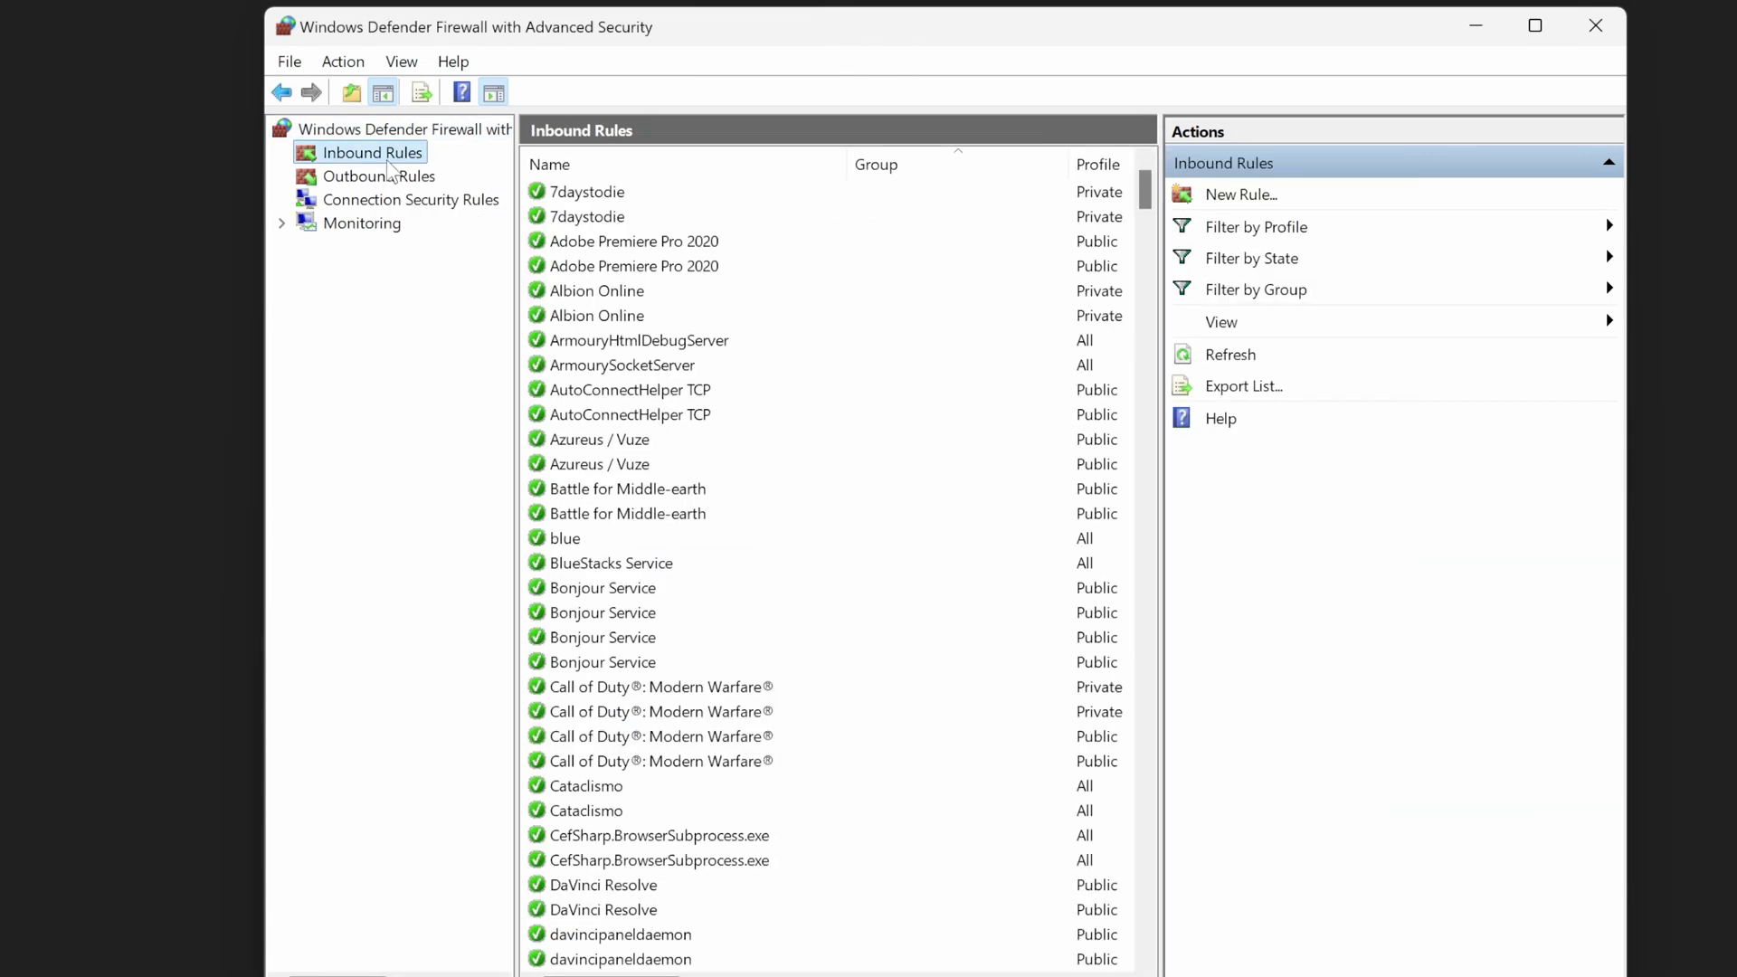
scroll(903, 577, down, 7)
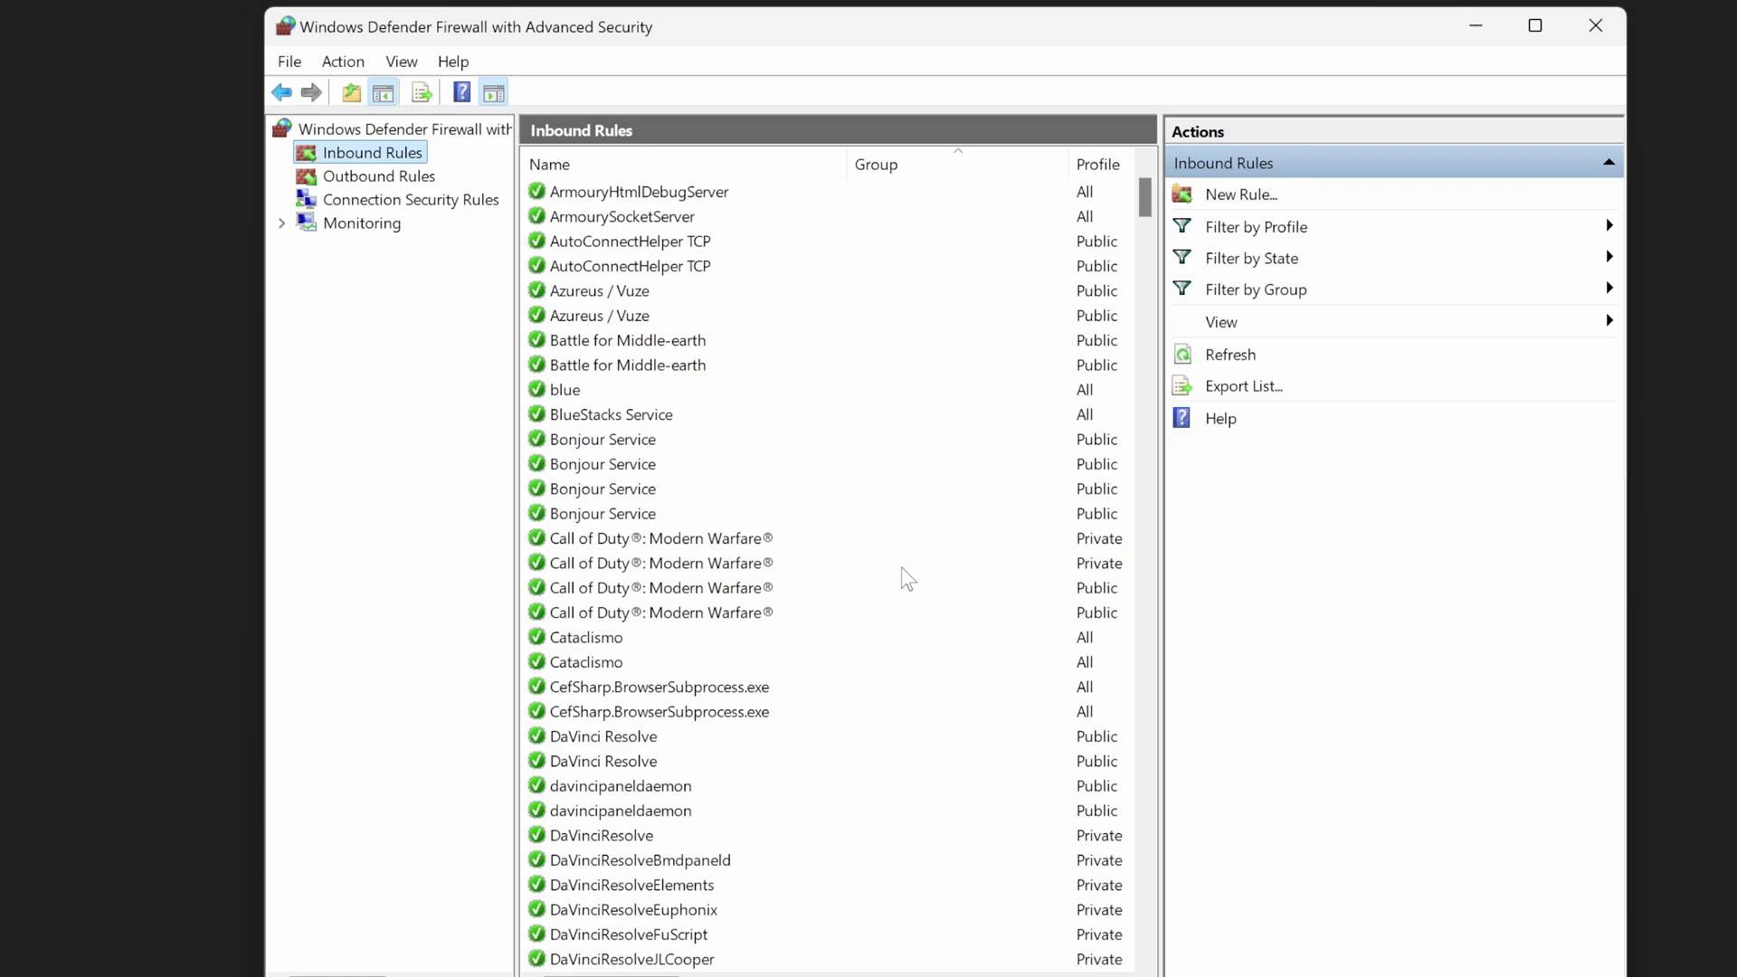
scroll(905, 575, down, 2)
scroll(656, 737, down, 2)
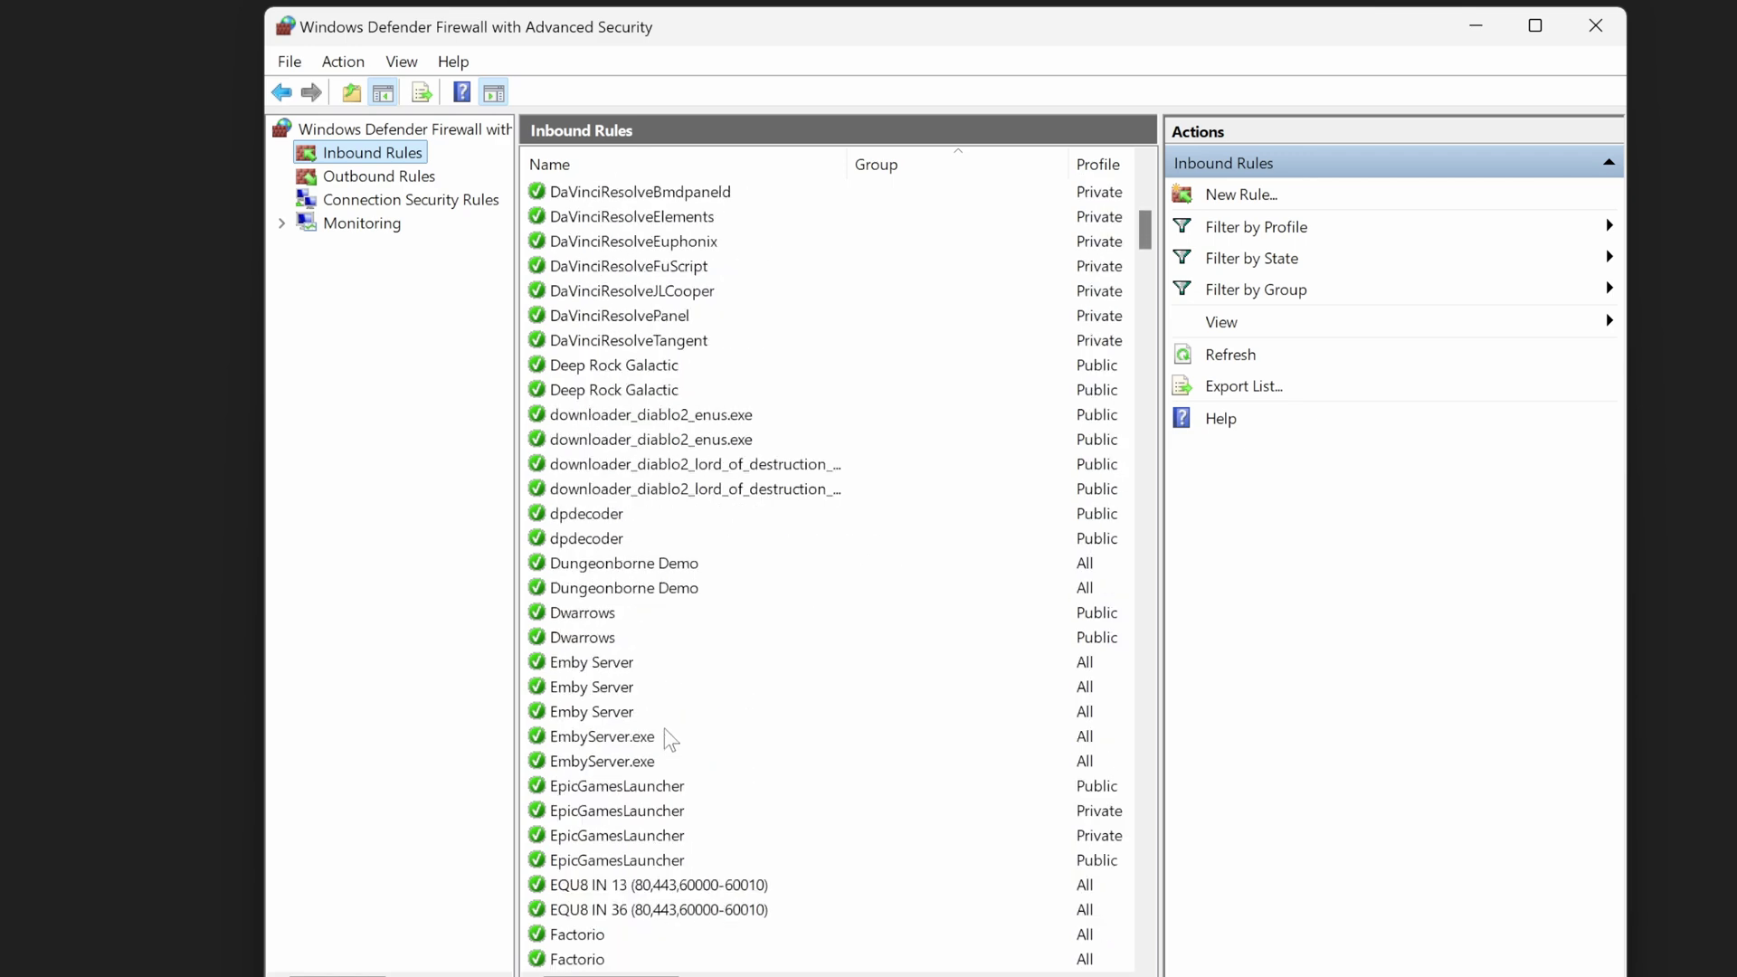
click(598, 662)
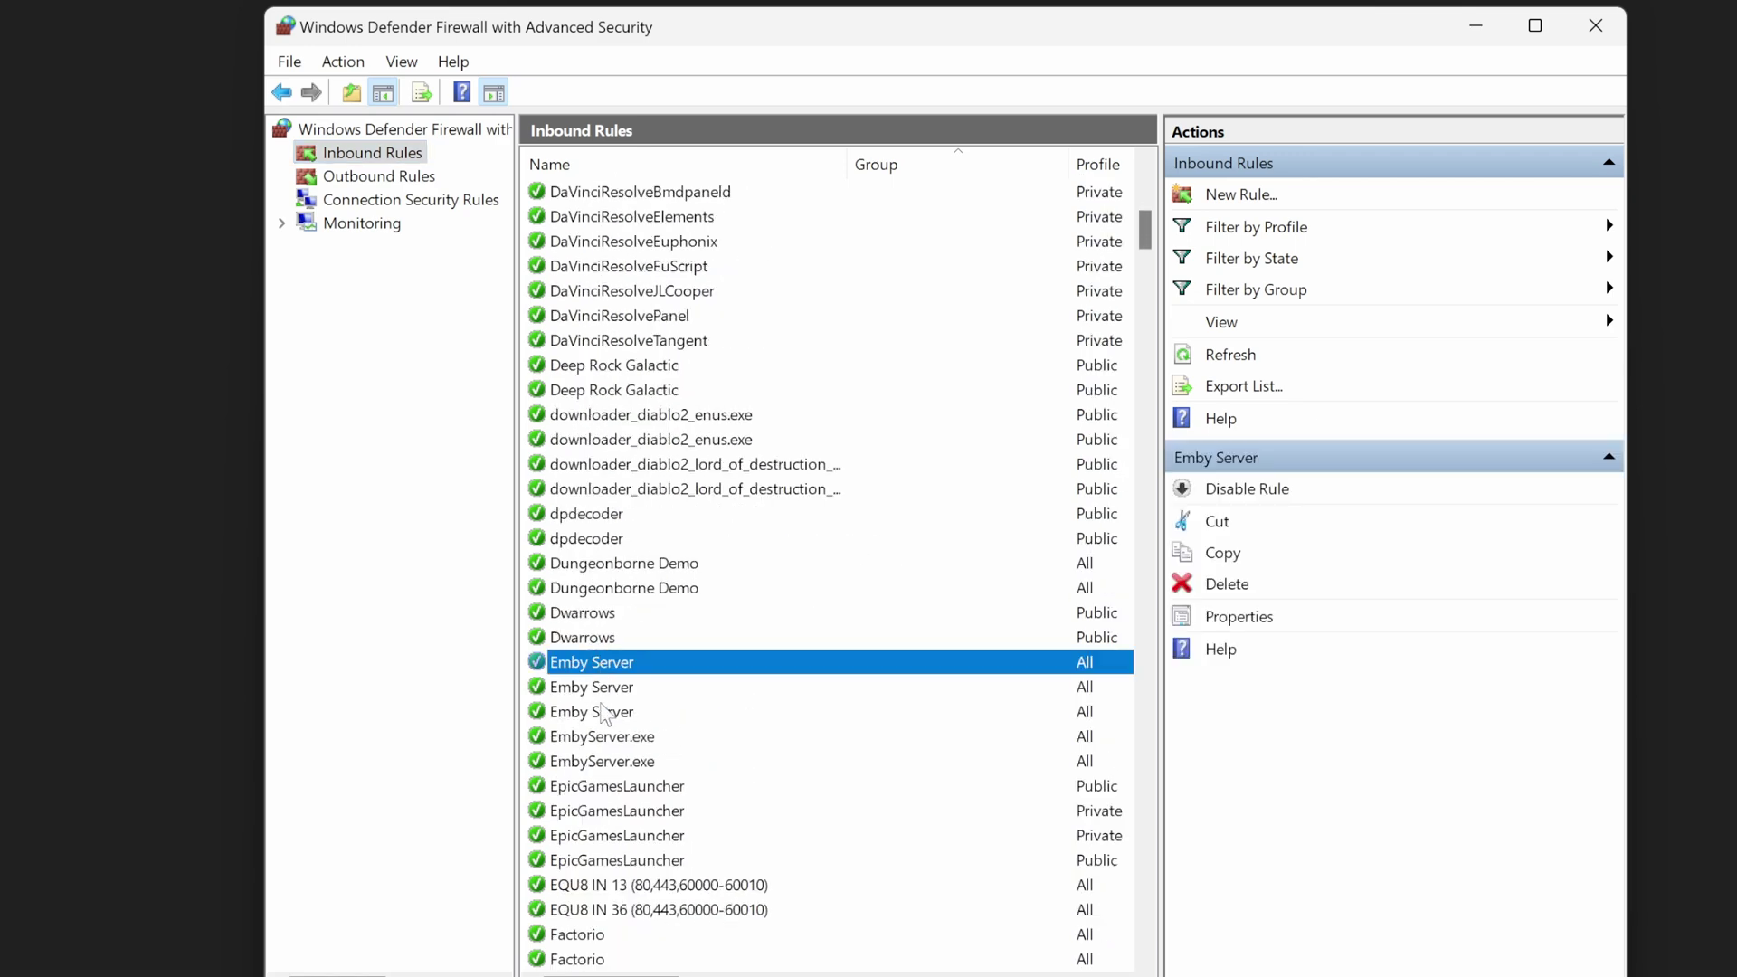
click(603, 691)
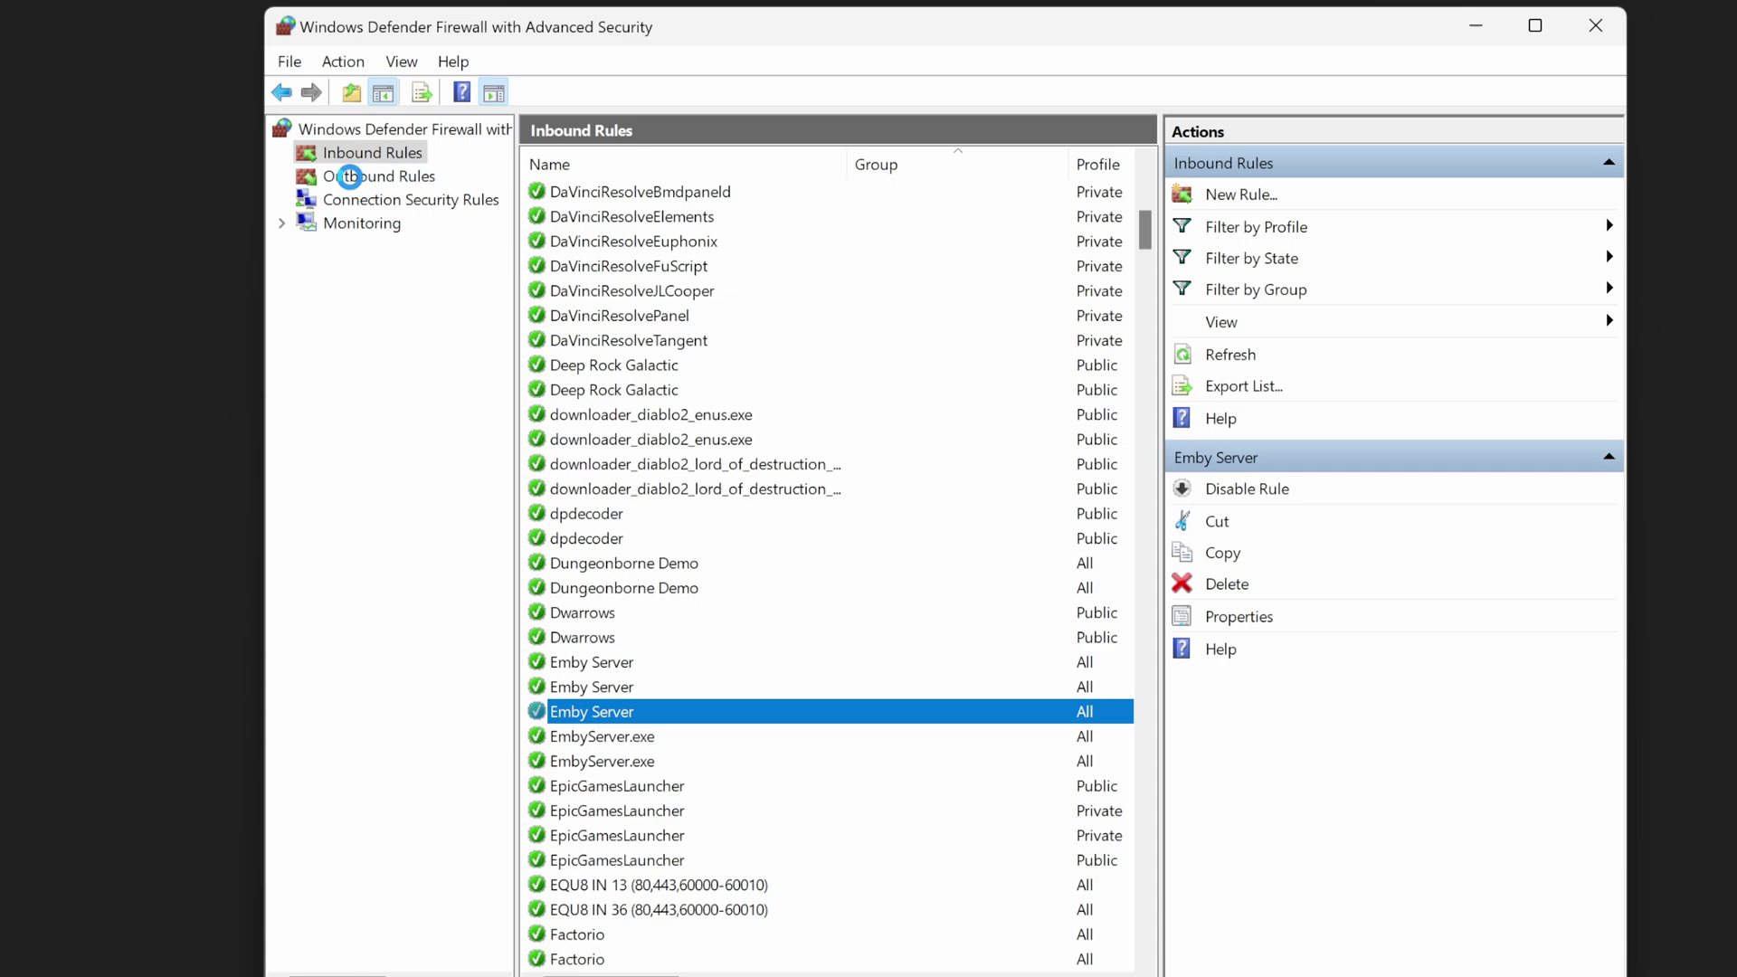
- Look through the firewall's outbound rules and return to the start of the list
click(357, 175)
scroll(832, 694, down, 17)
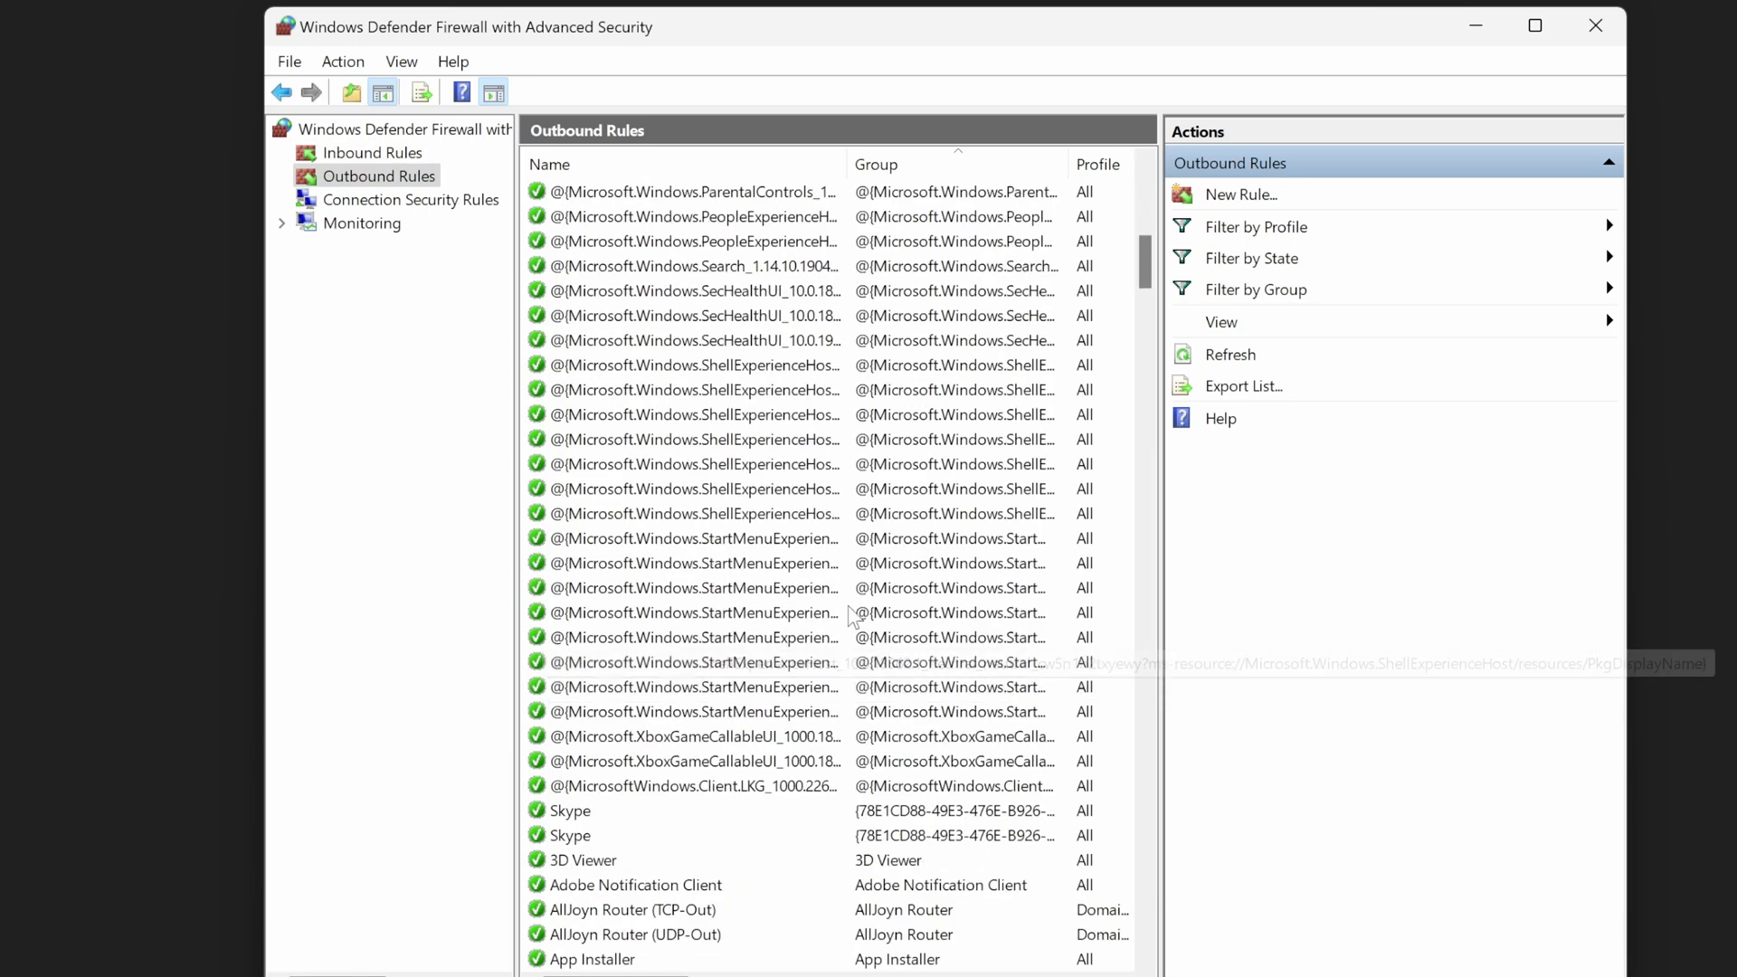
scroll(937, 540, down, 8)
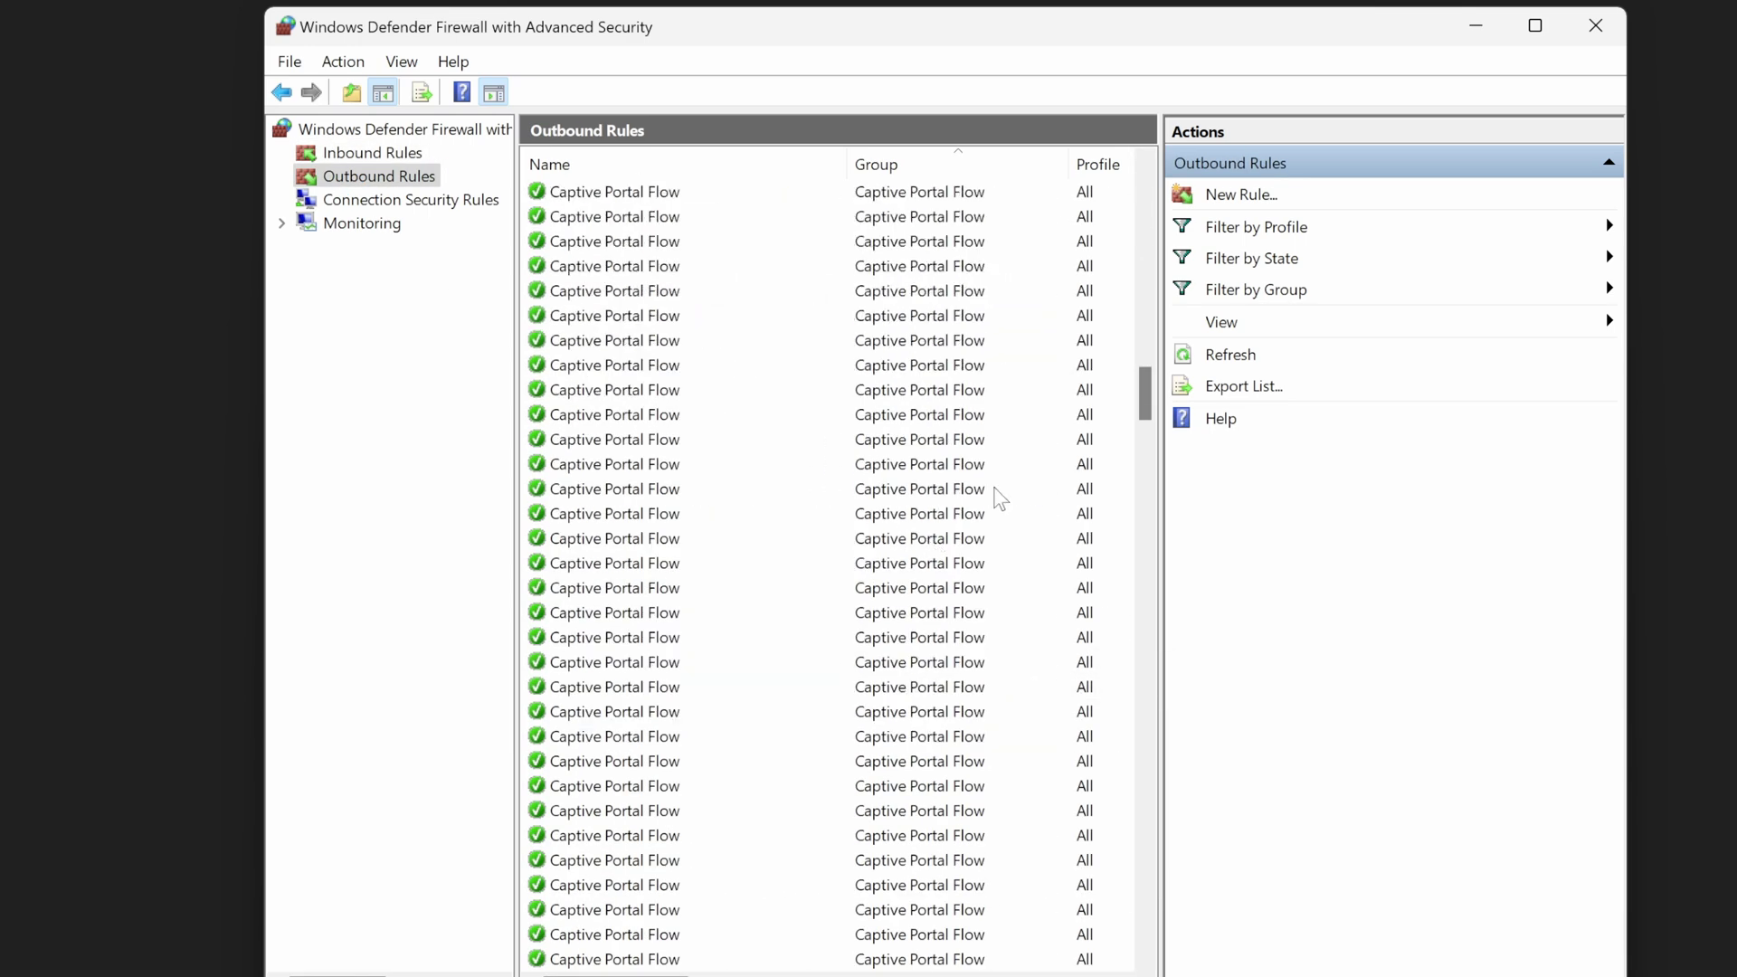
key(Home)
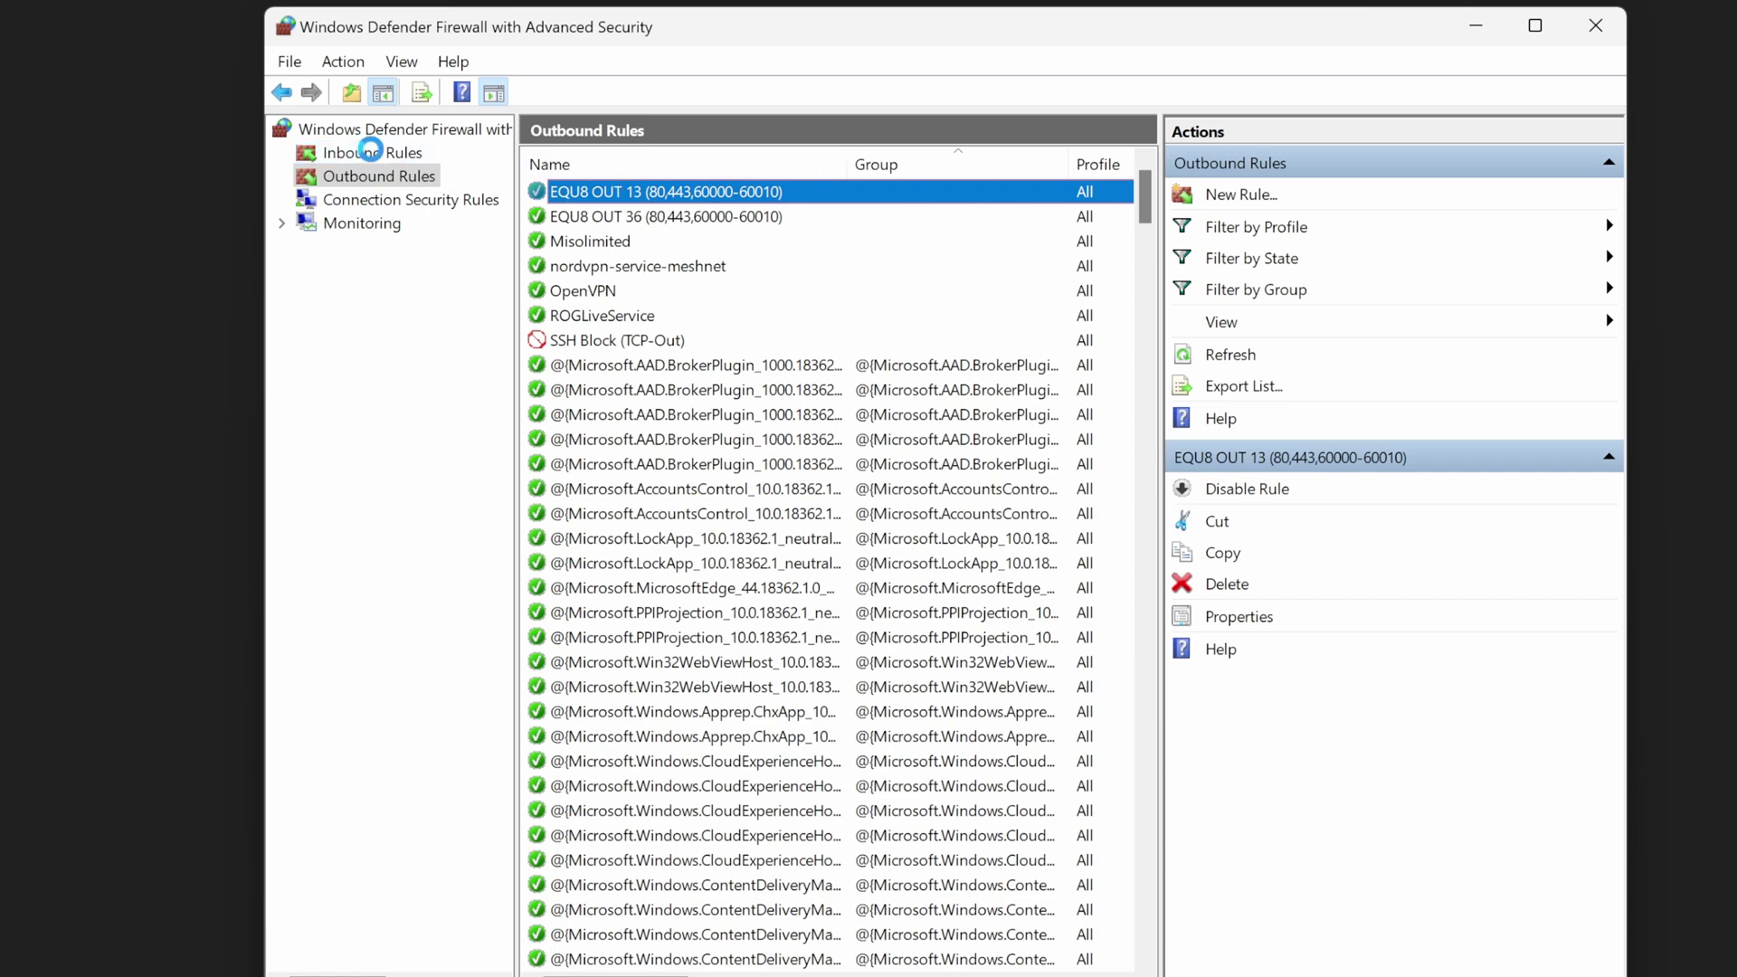
- Go back to the inbound rules, select the first Emby Server rule and open its properties
click(367, 153)
key(e)
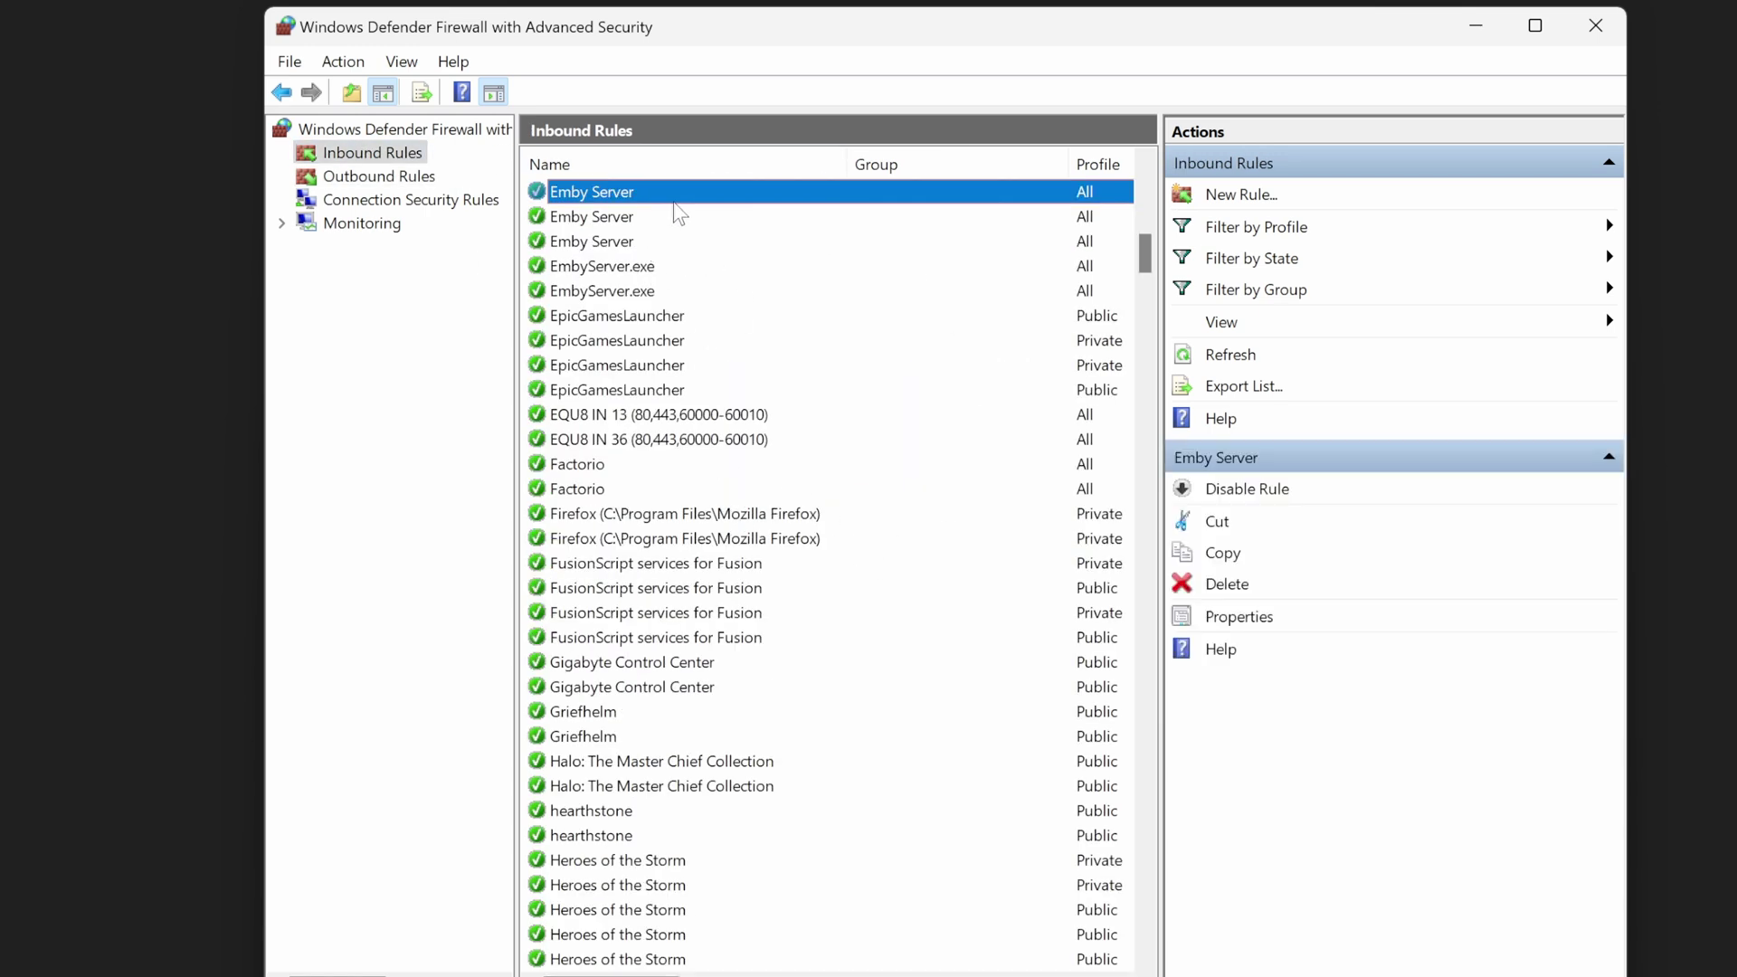
right_click(714, 192)
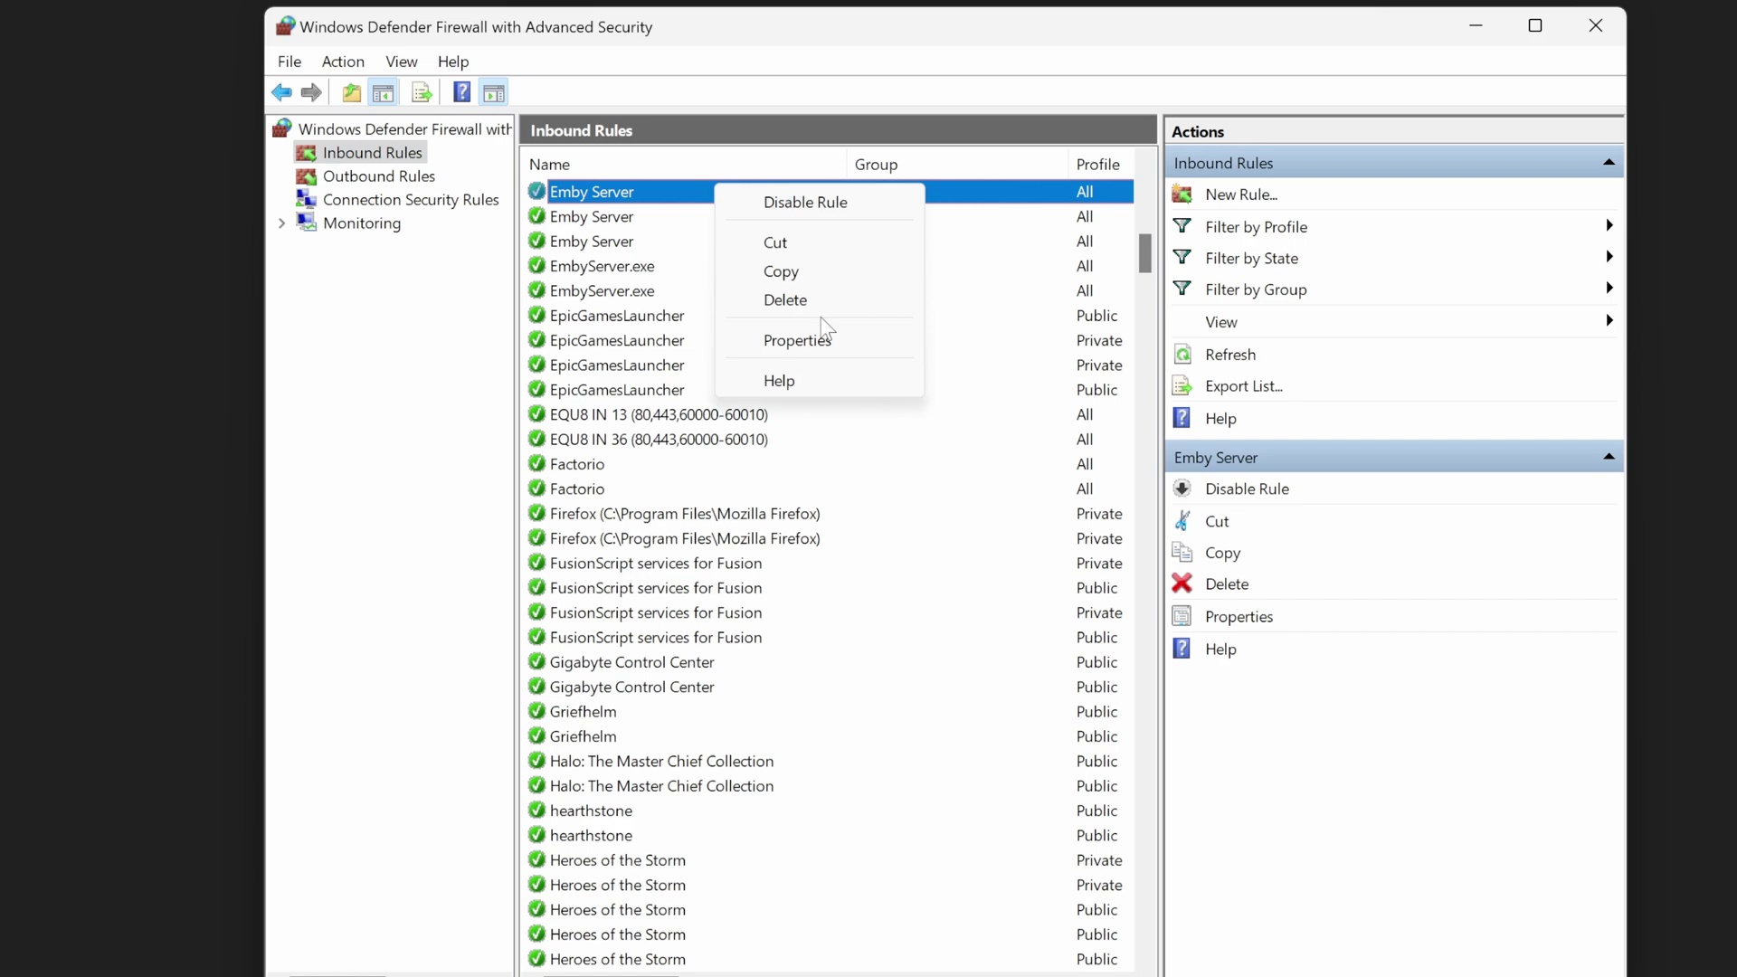
click(825, 335)
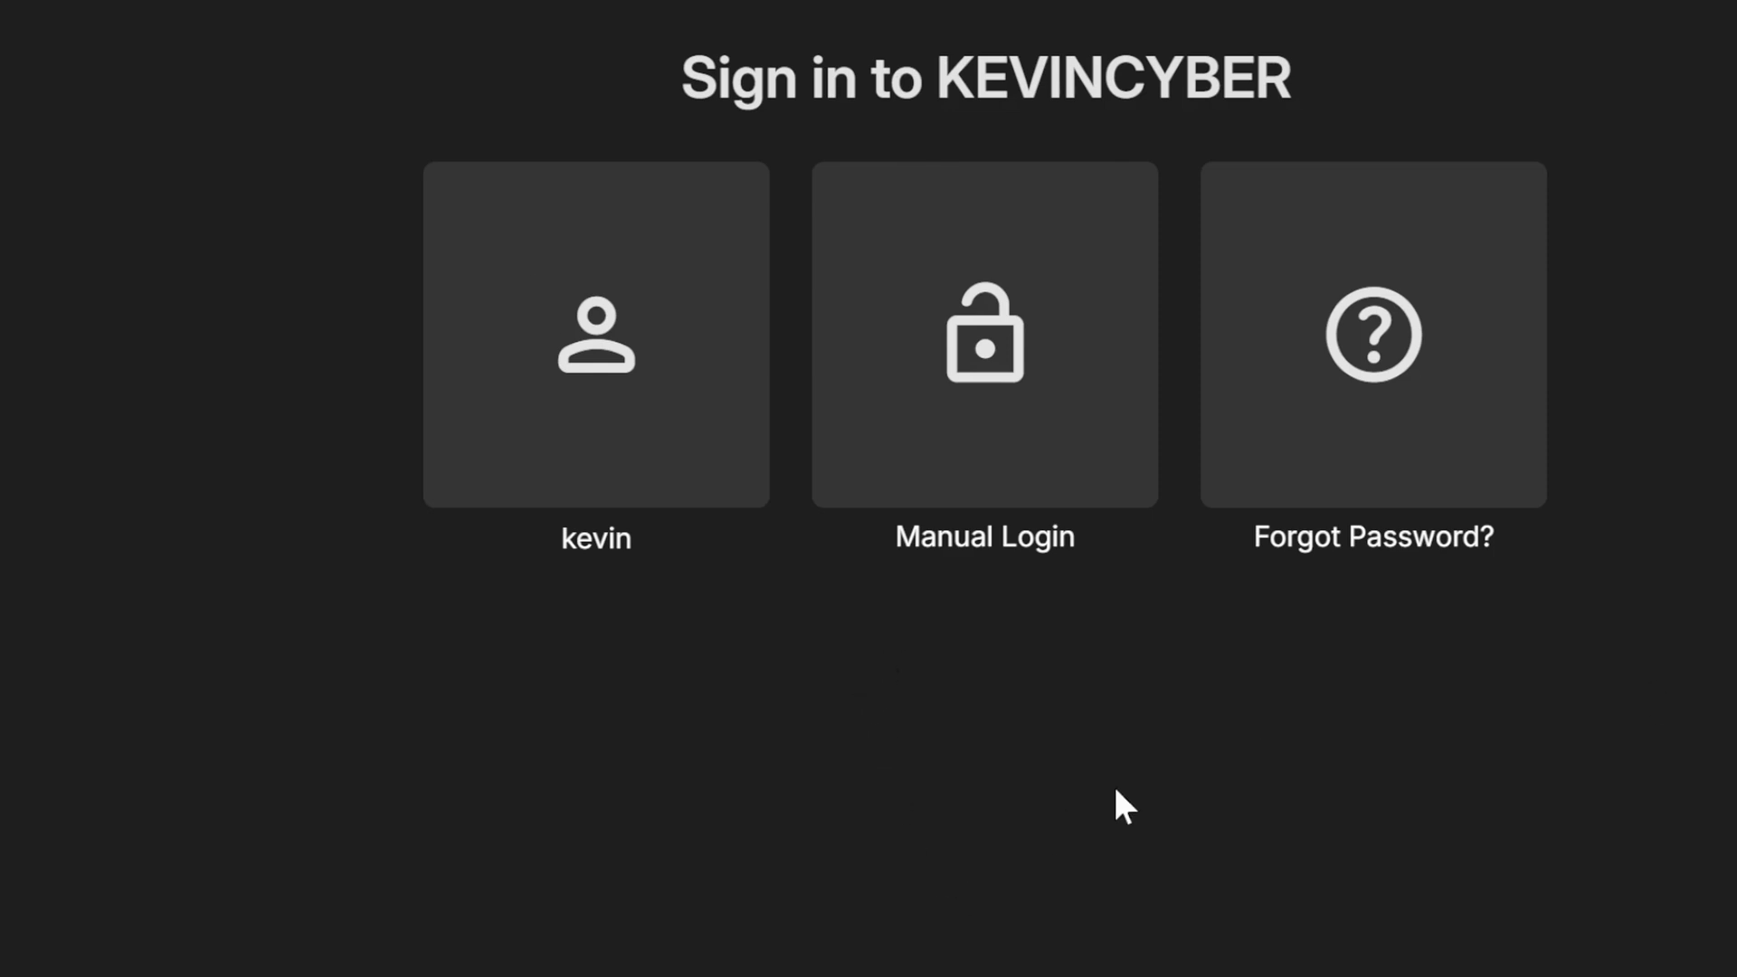
- Sign in to the Emby server with the listed user's account password and dismiss the browser's update-password prompt
click(552, 395)
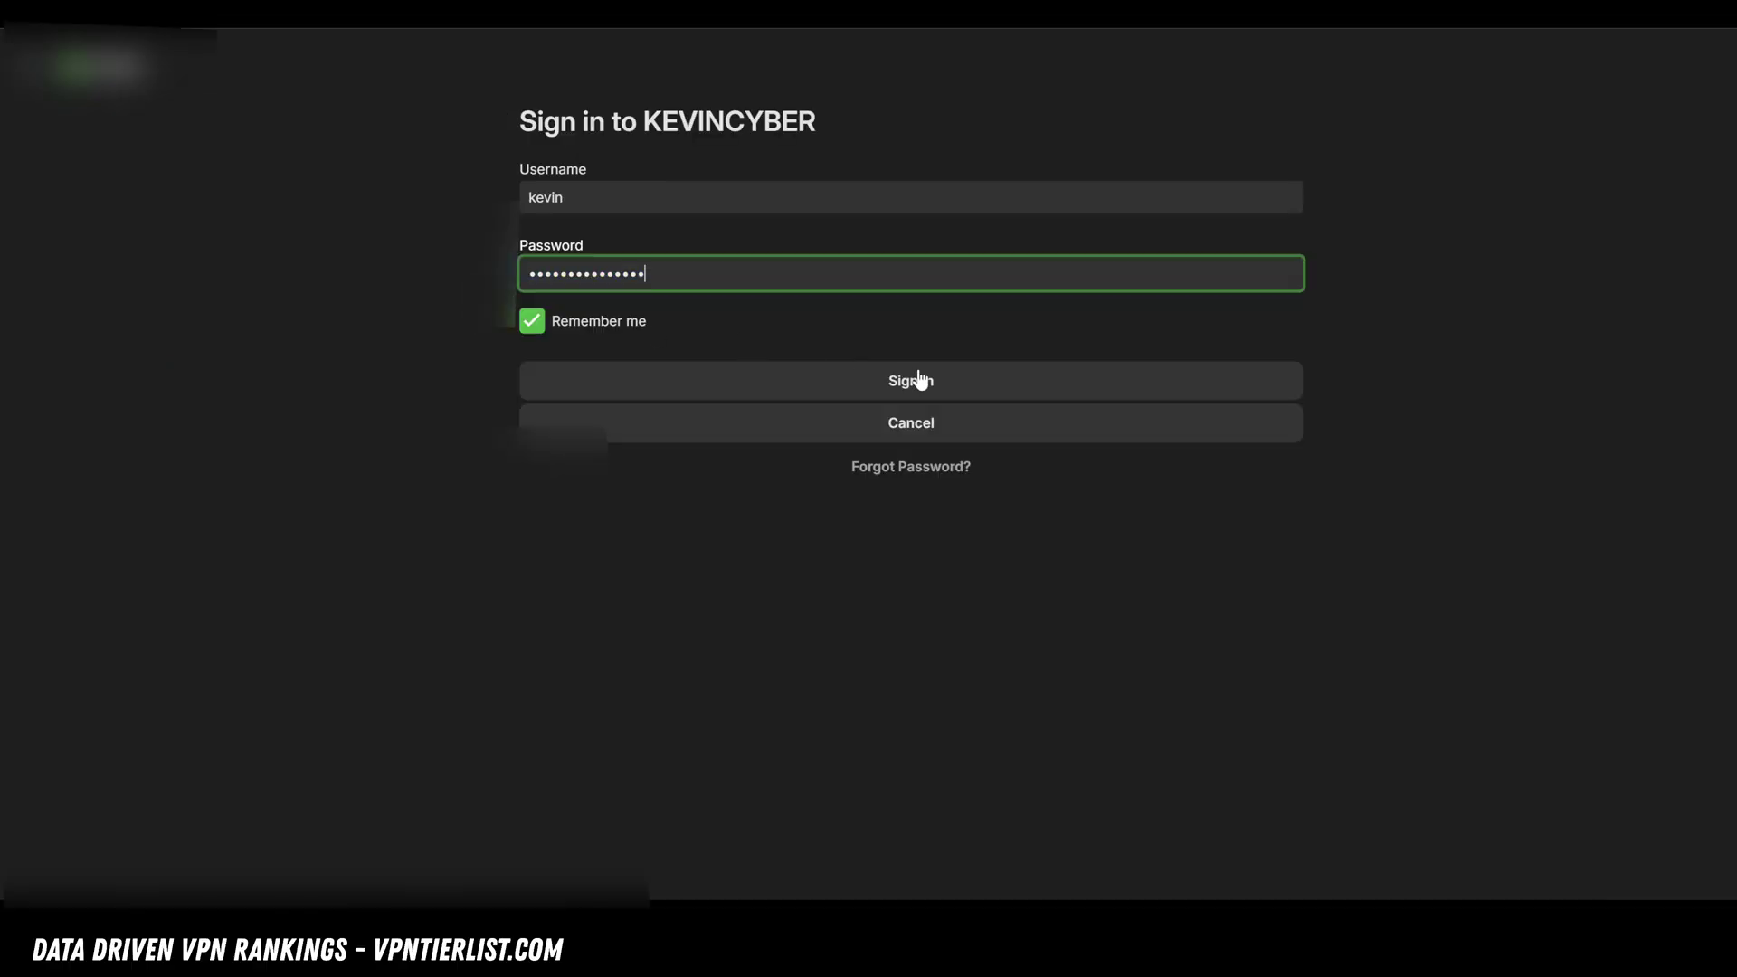
click(991, 615)
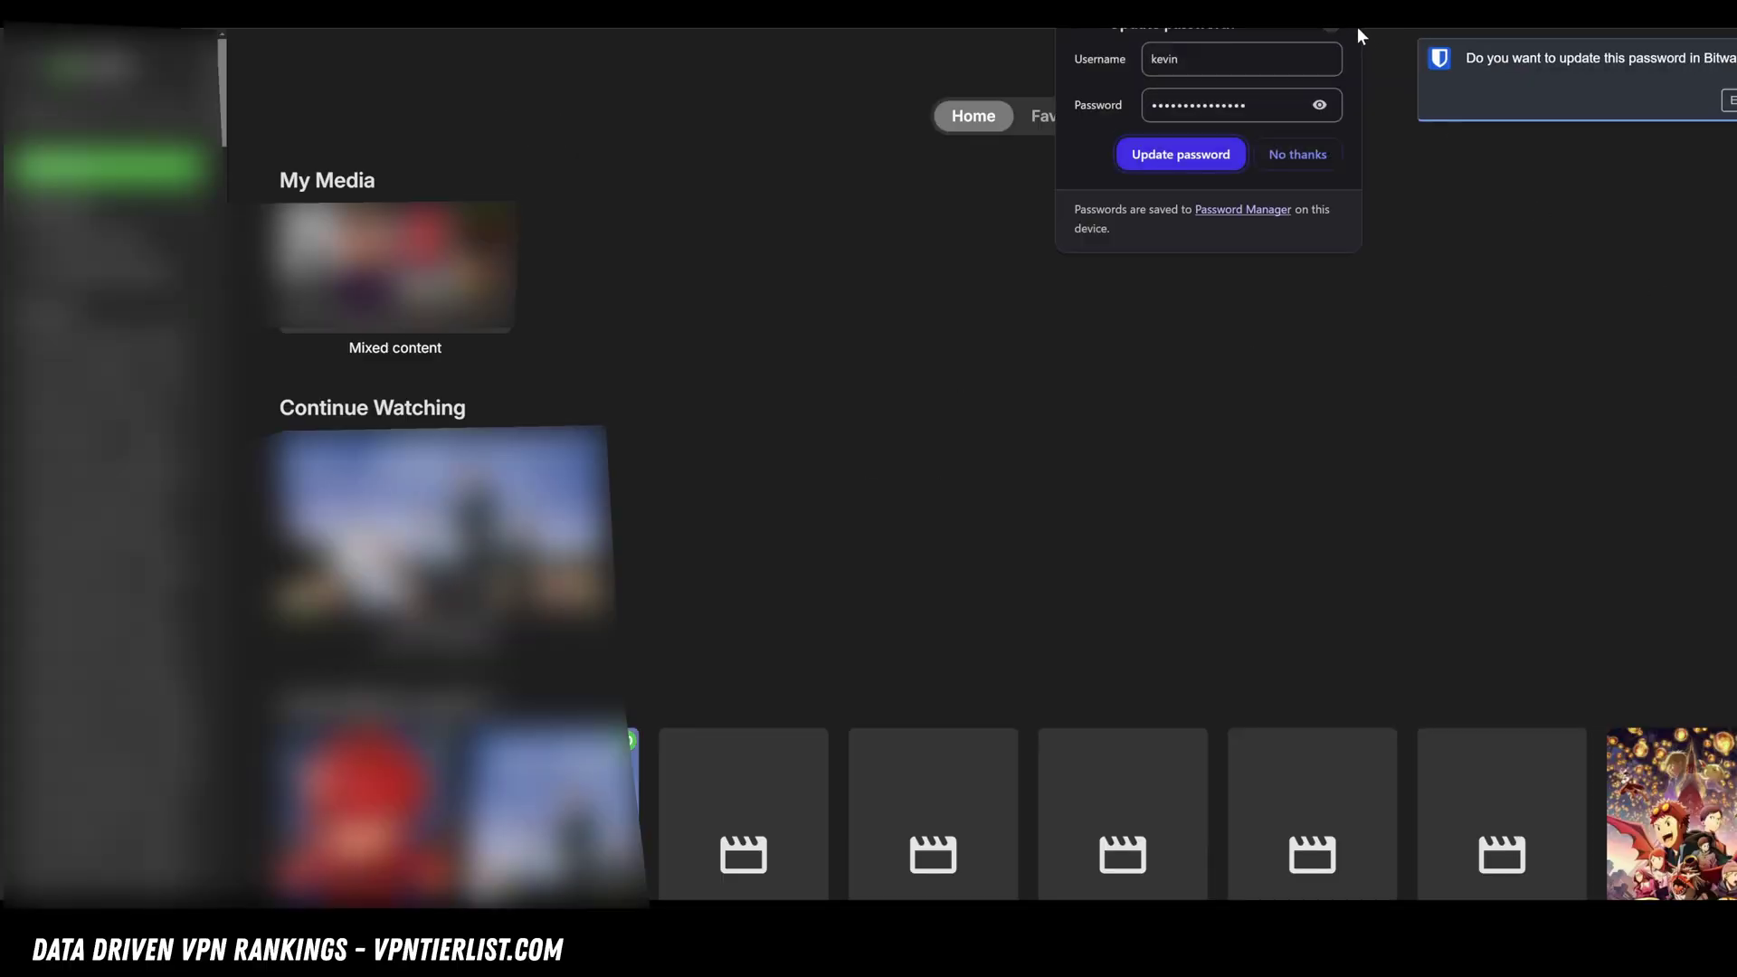
click(1328, 25)
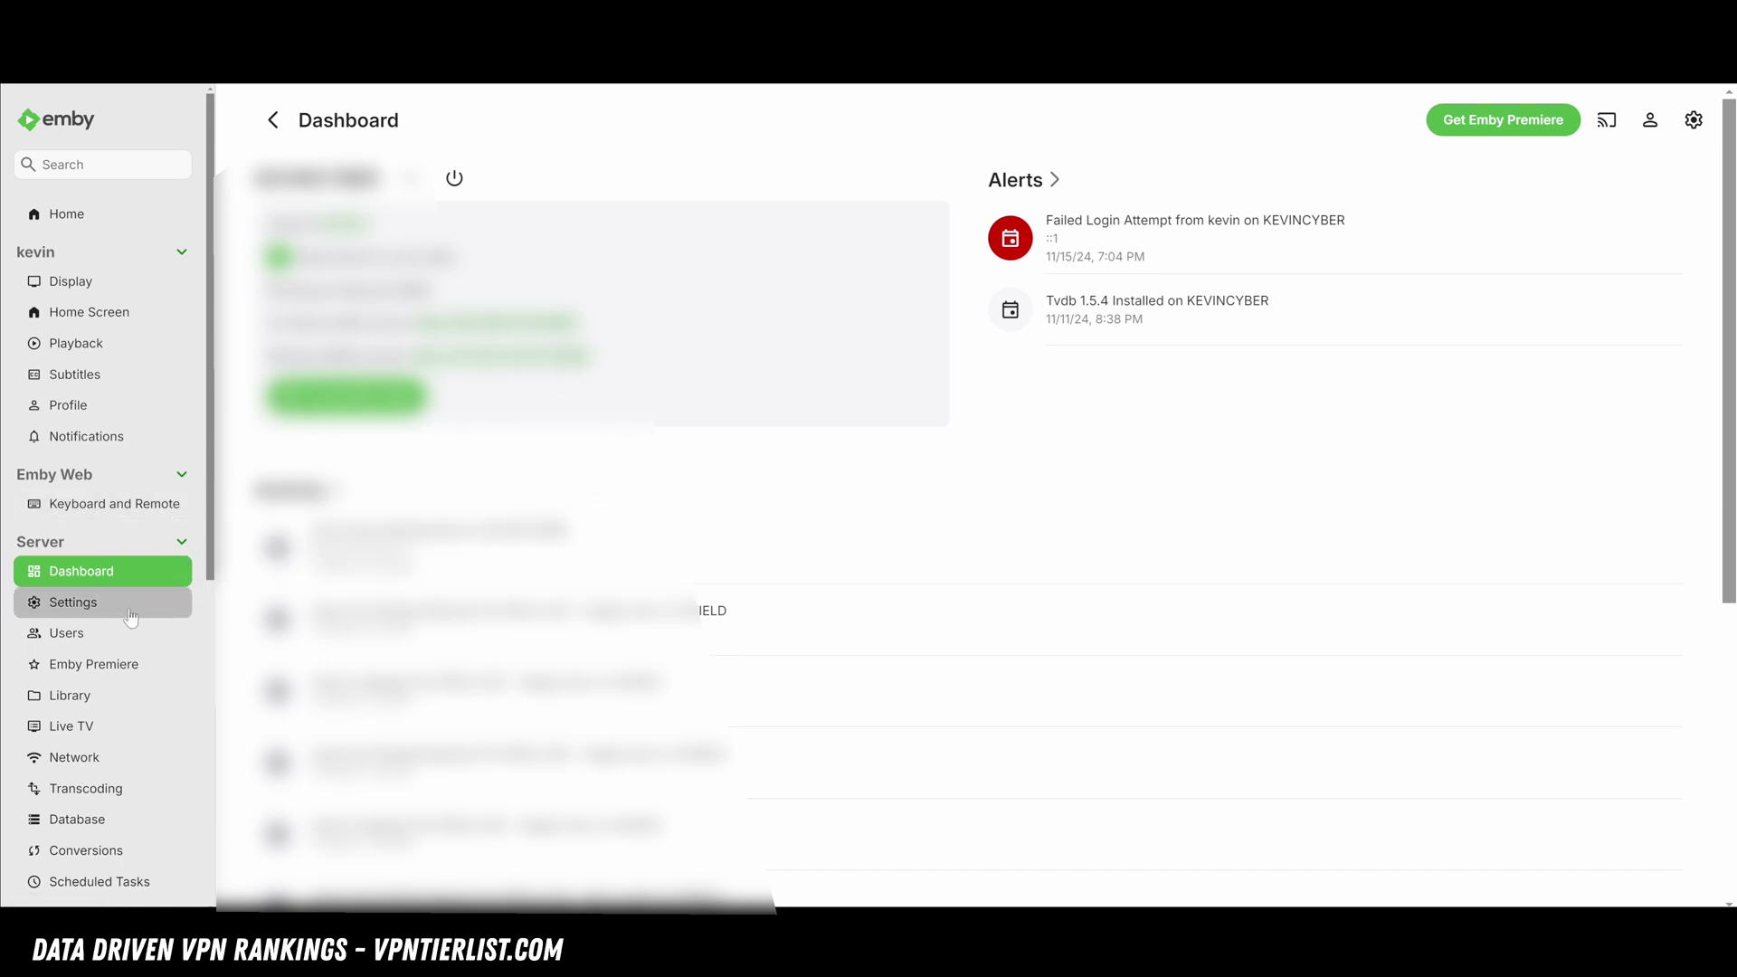
click(107, 697)
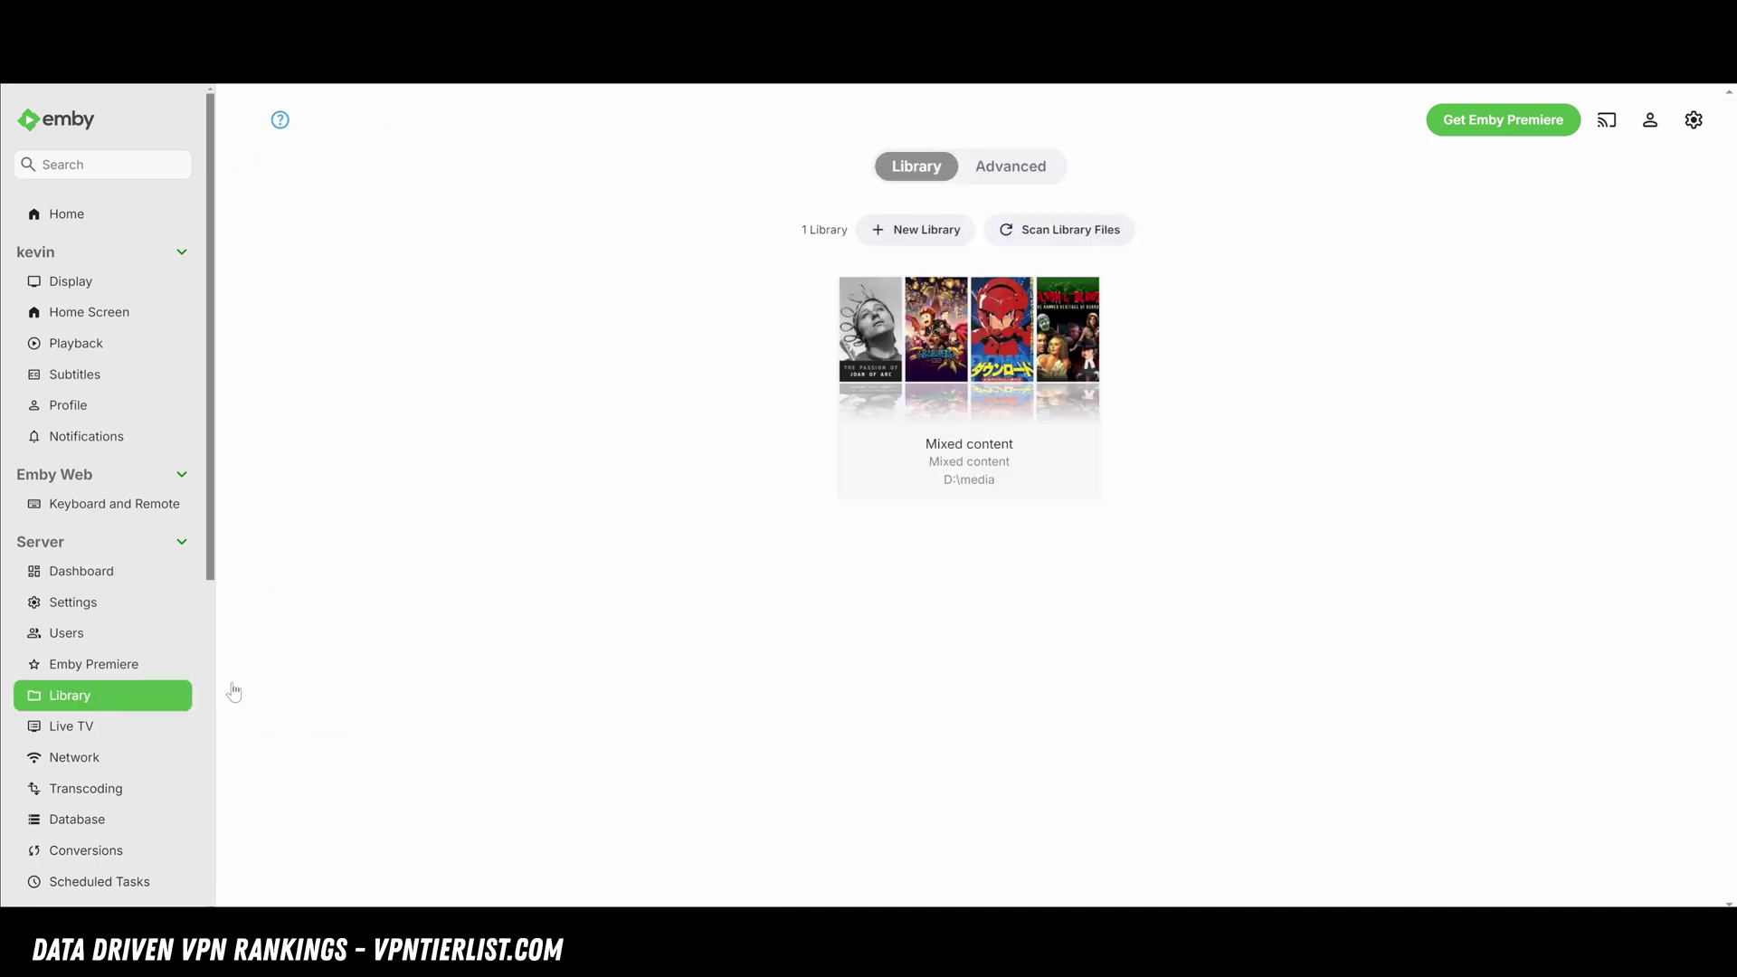
mouse_move(1033, 462)
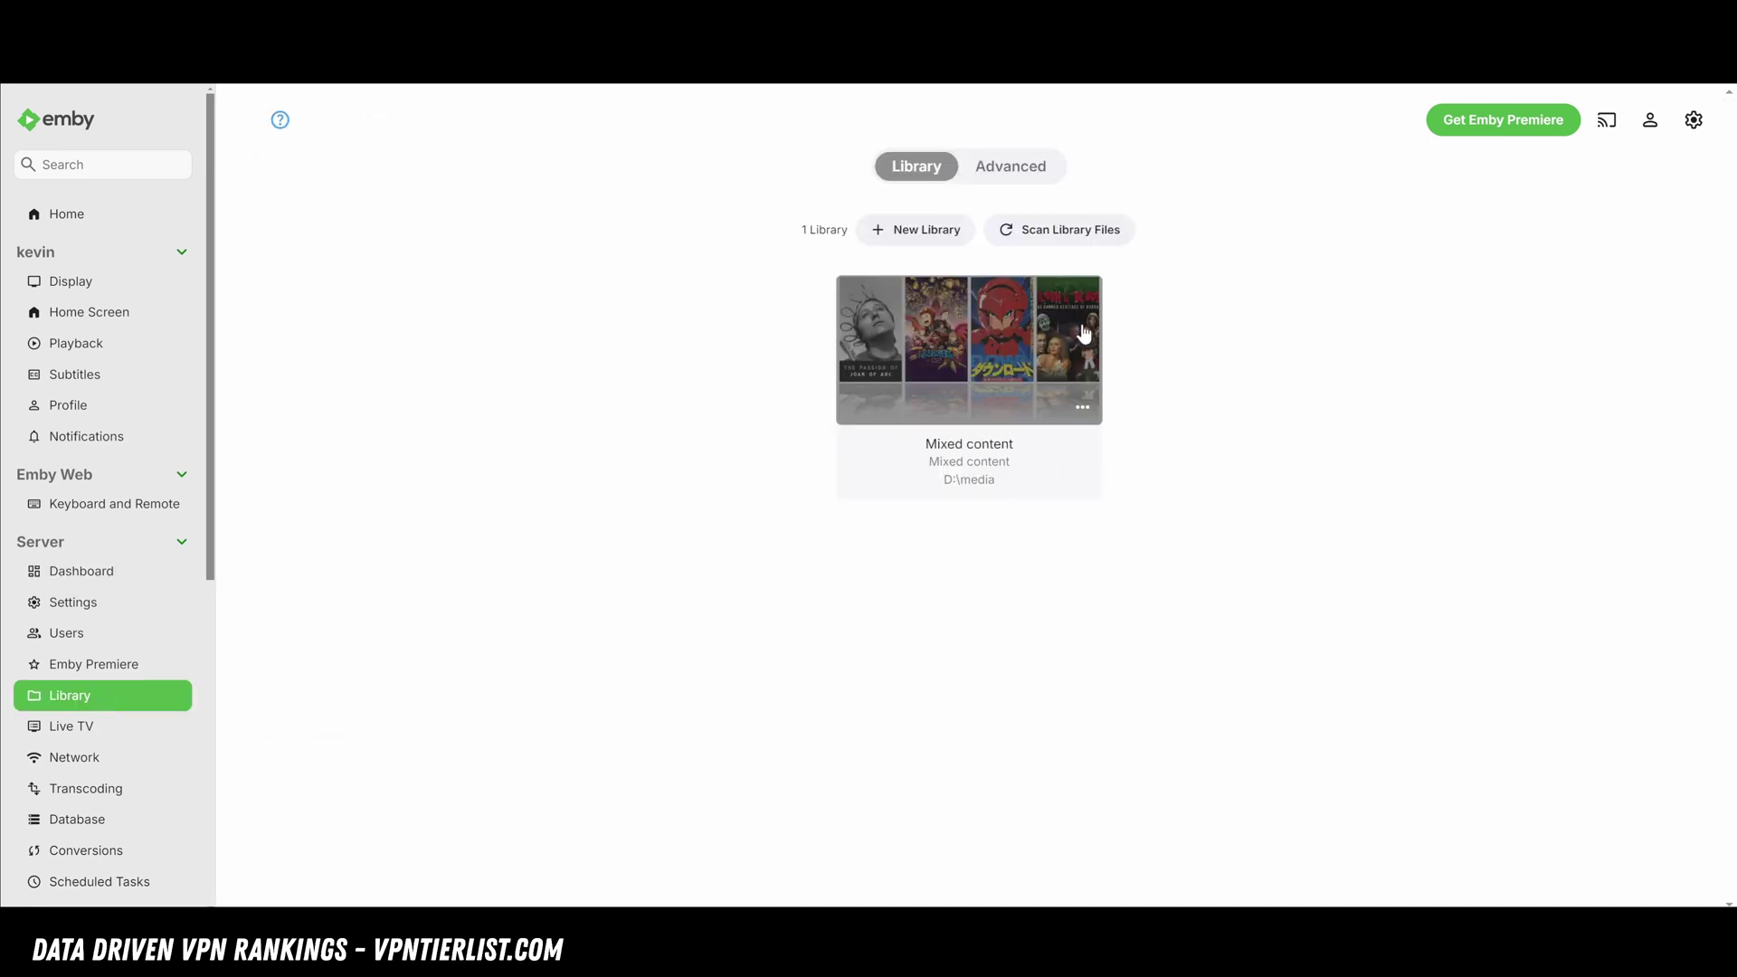
click(939, 240)
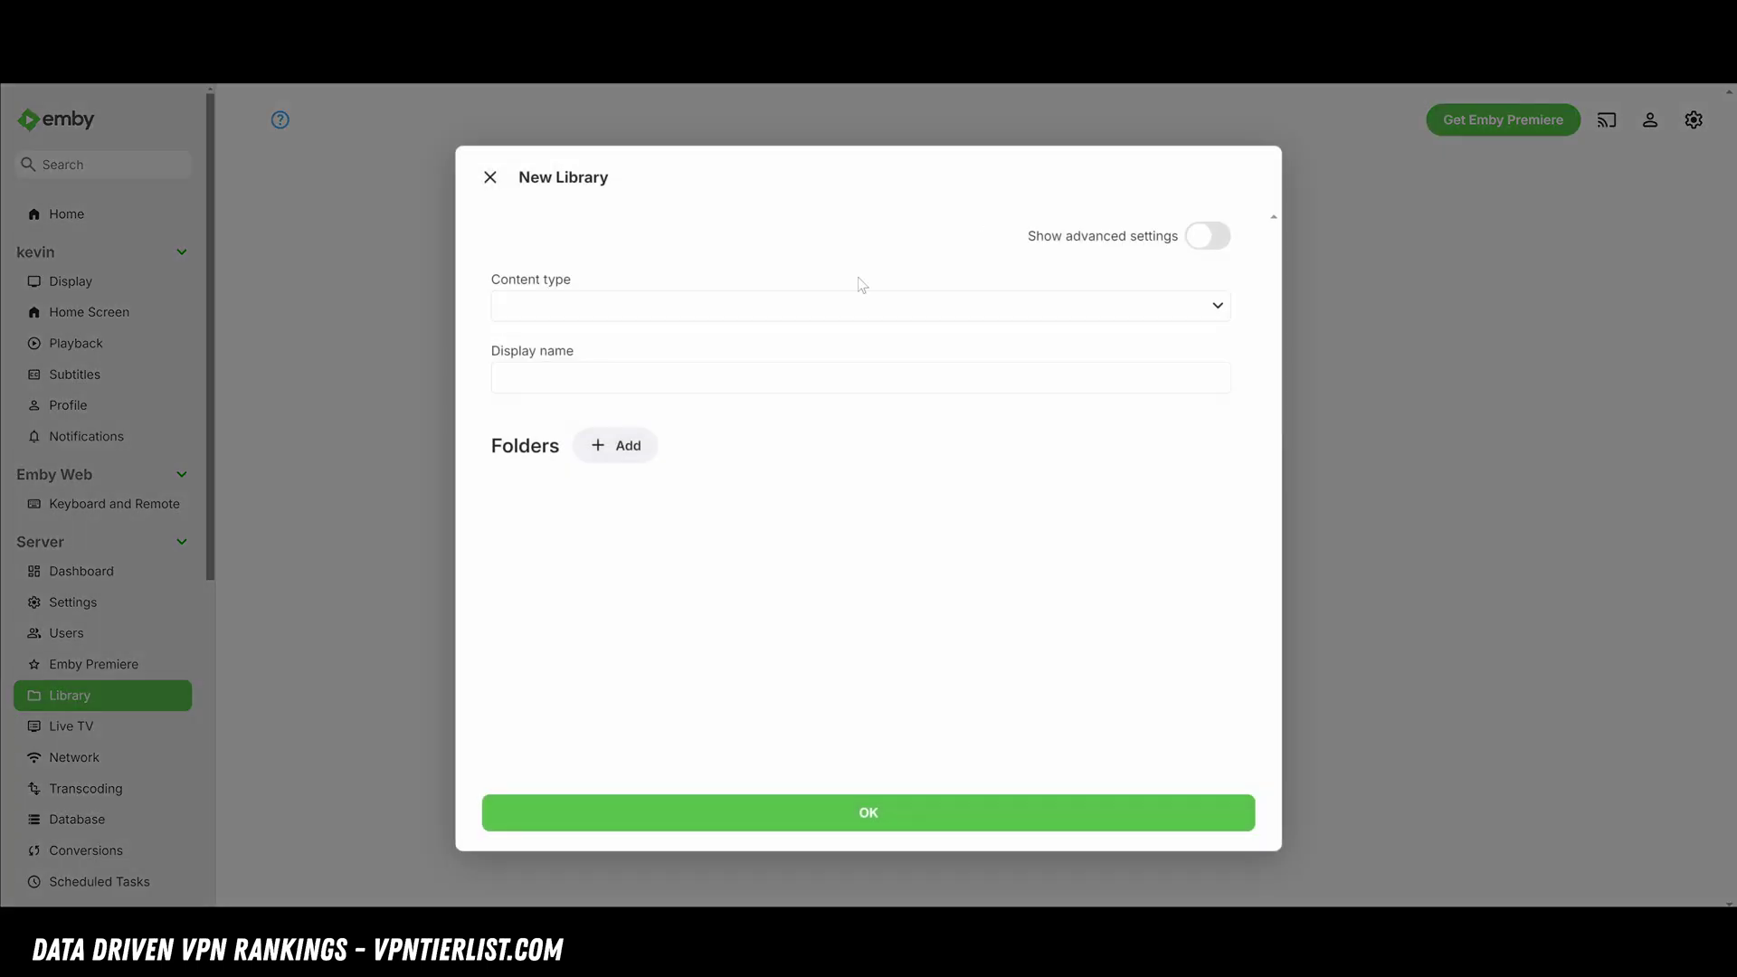
click(604, 446)
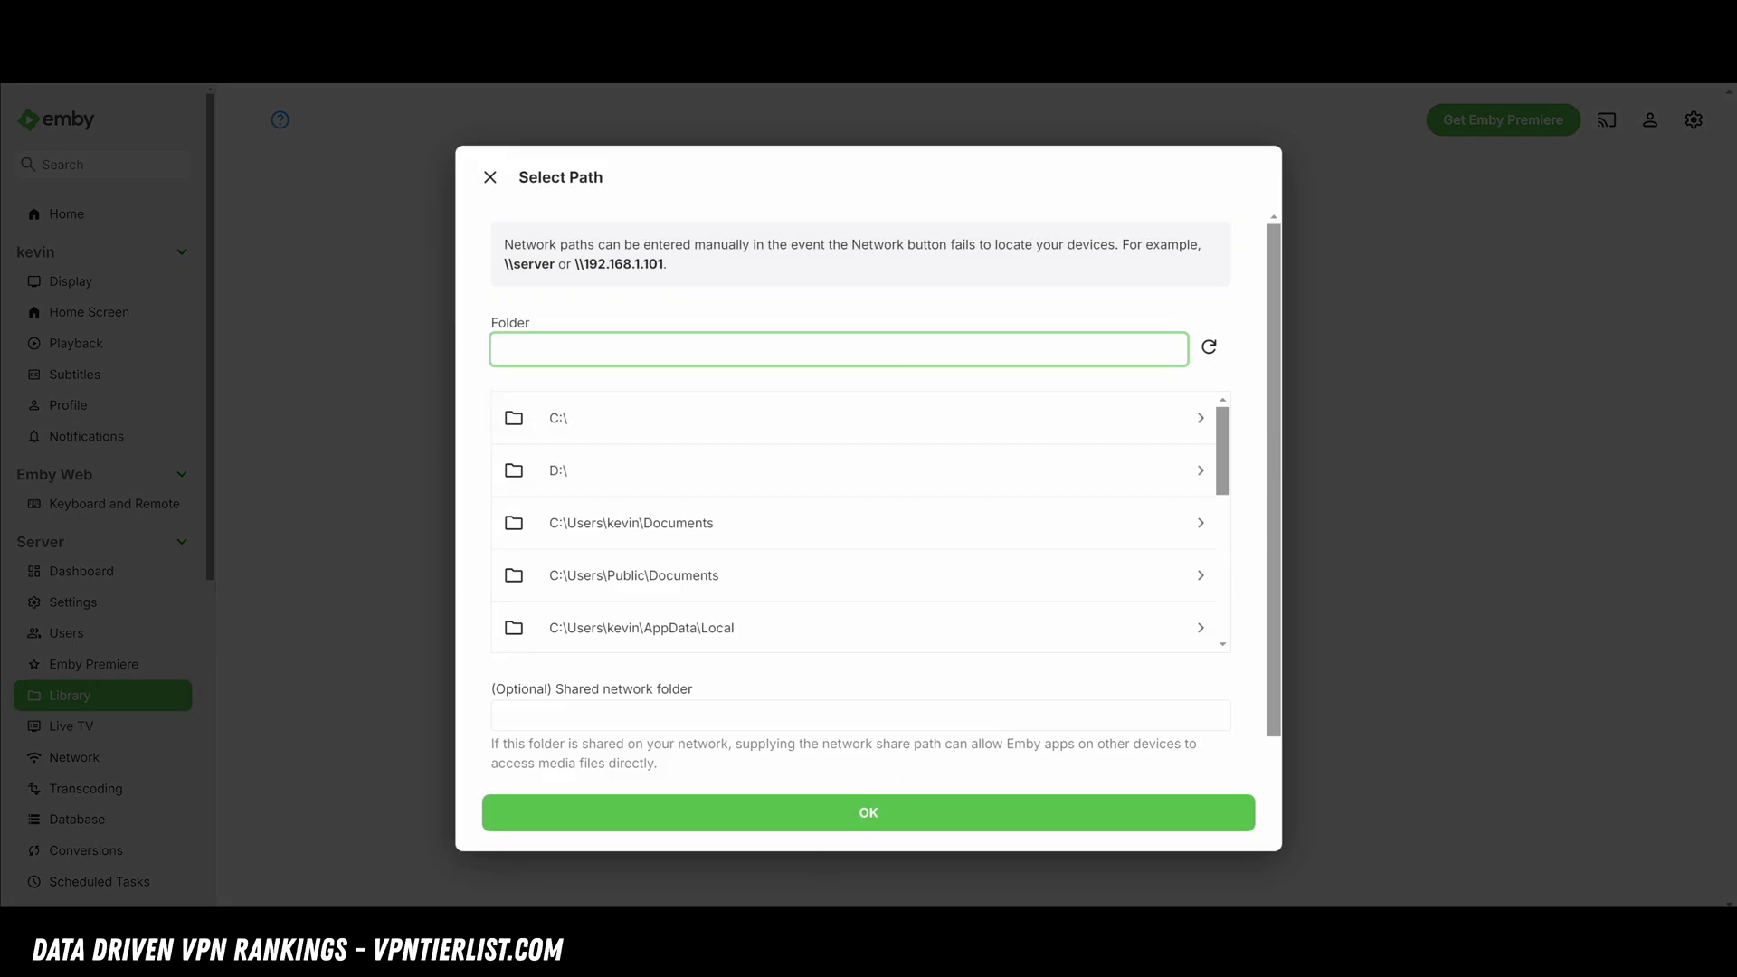
- Switch to File Explorer, copy the screenshots folder's address as text, and return to Emby's path selection
click(771, 959)
click(812, 844)
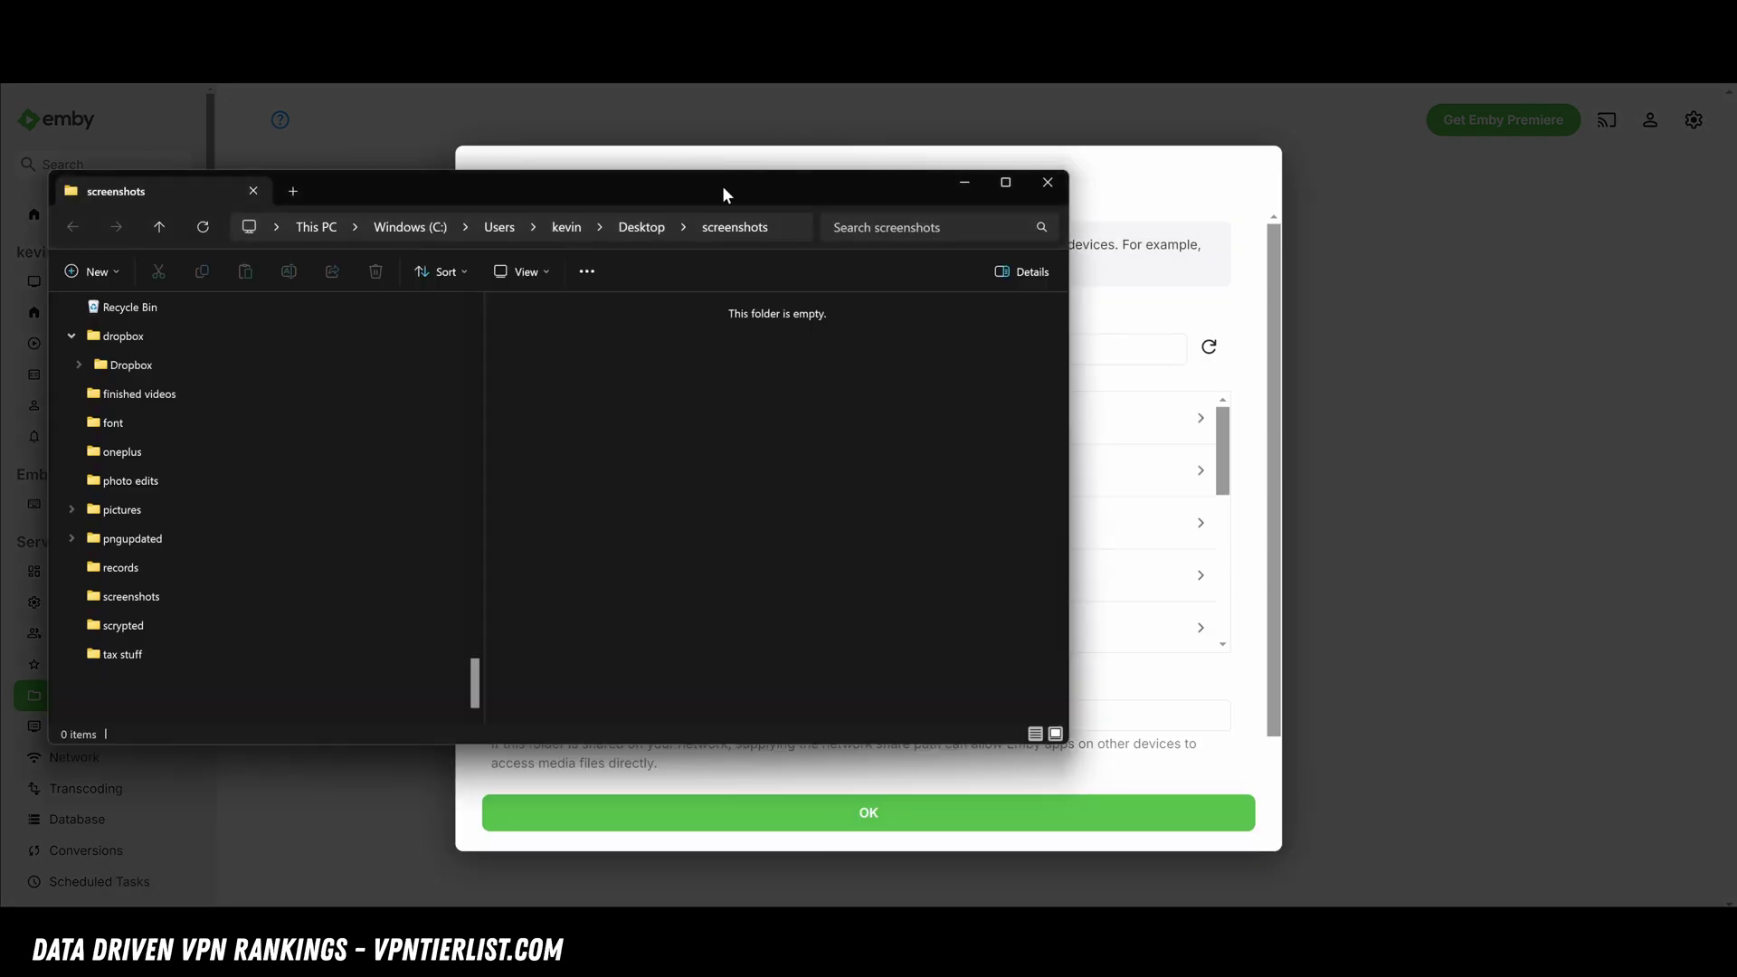
drag(722, 187, 994, 199)
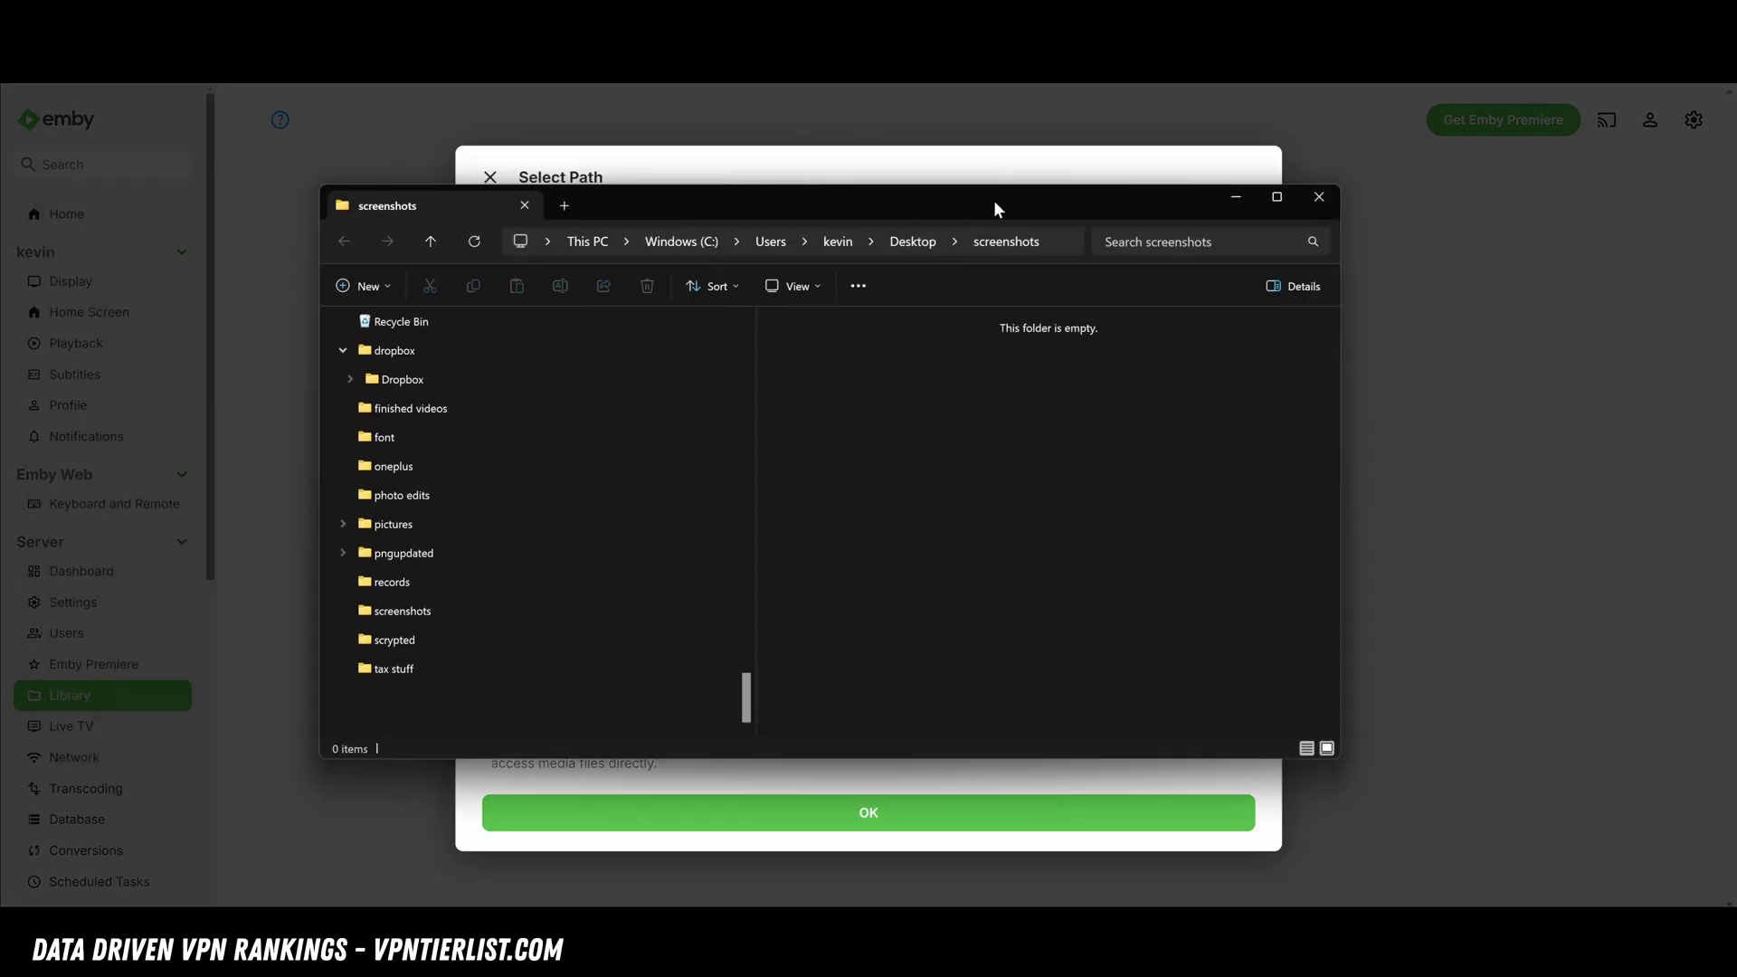
right_click(1059, 243)
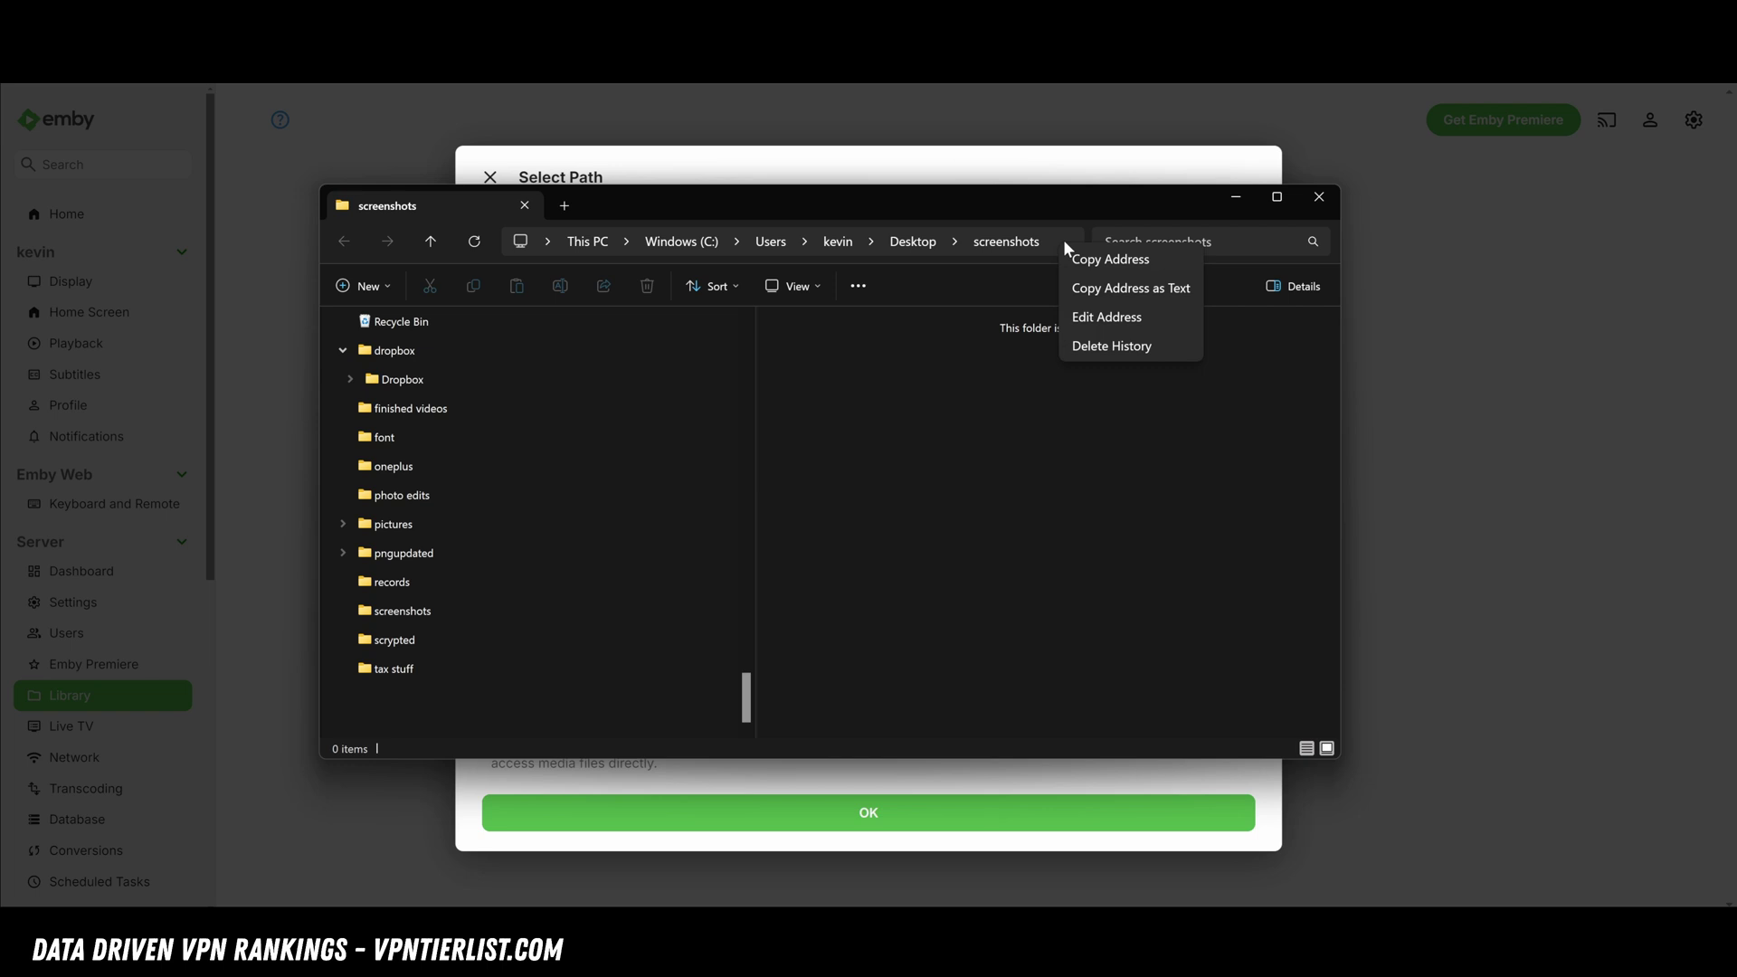
click(1152, 287)
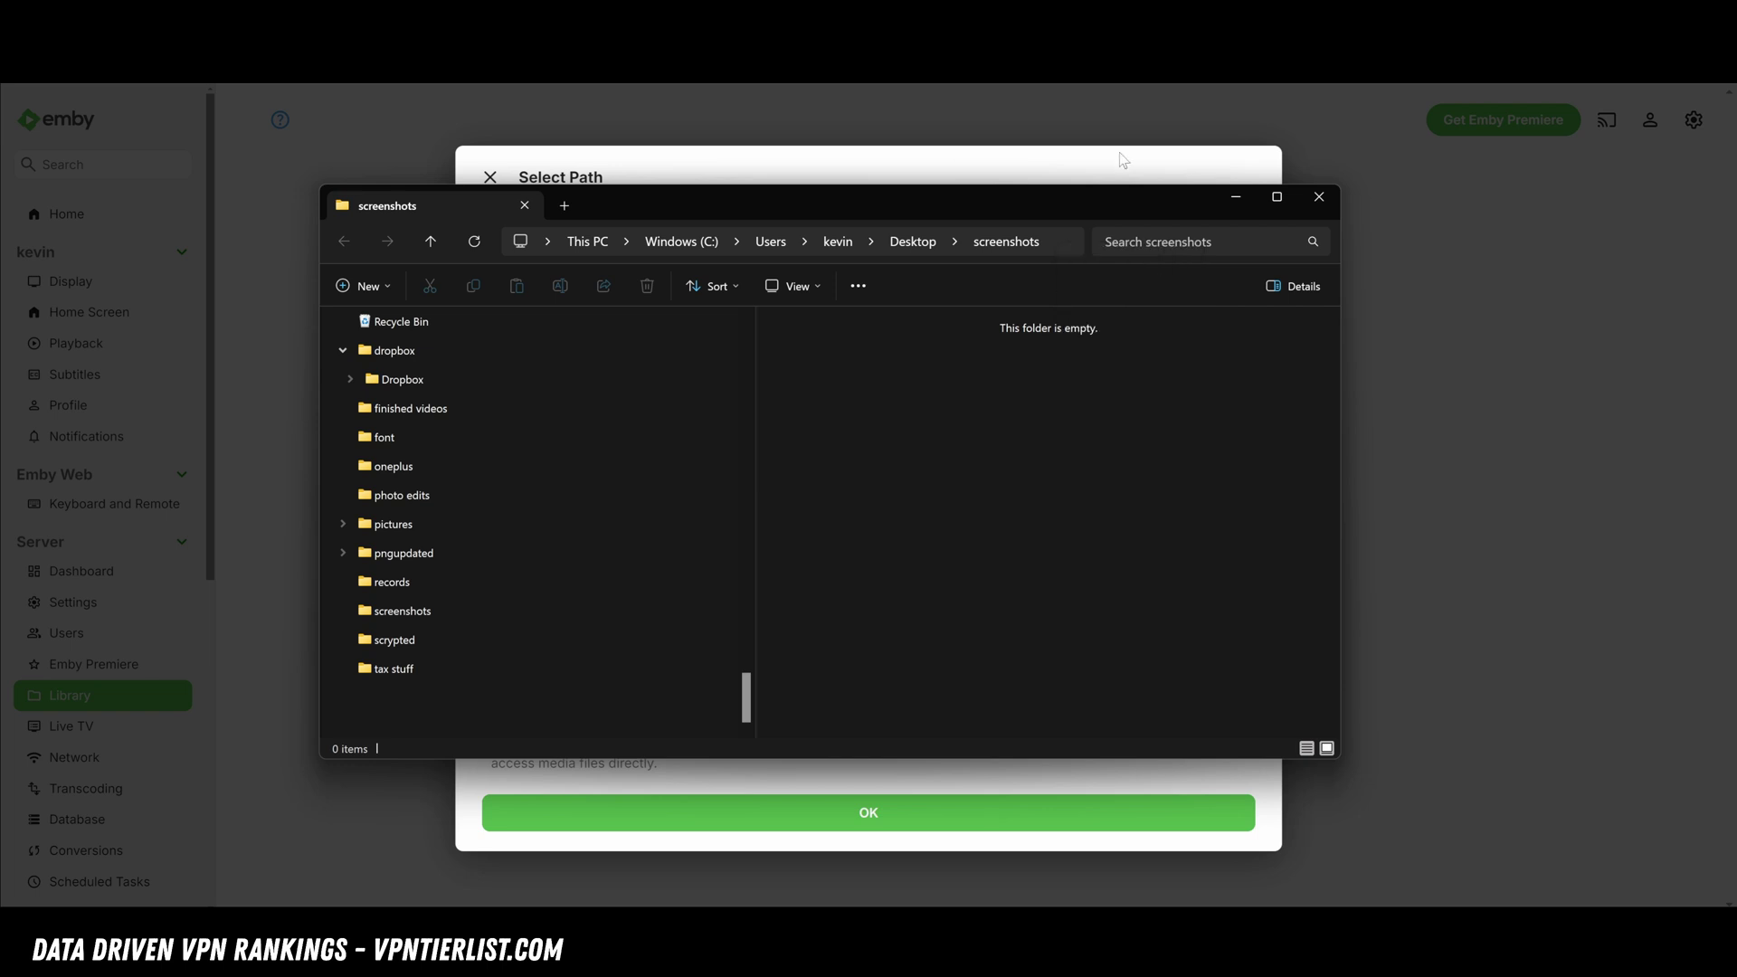
click(1120, 152)
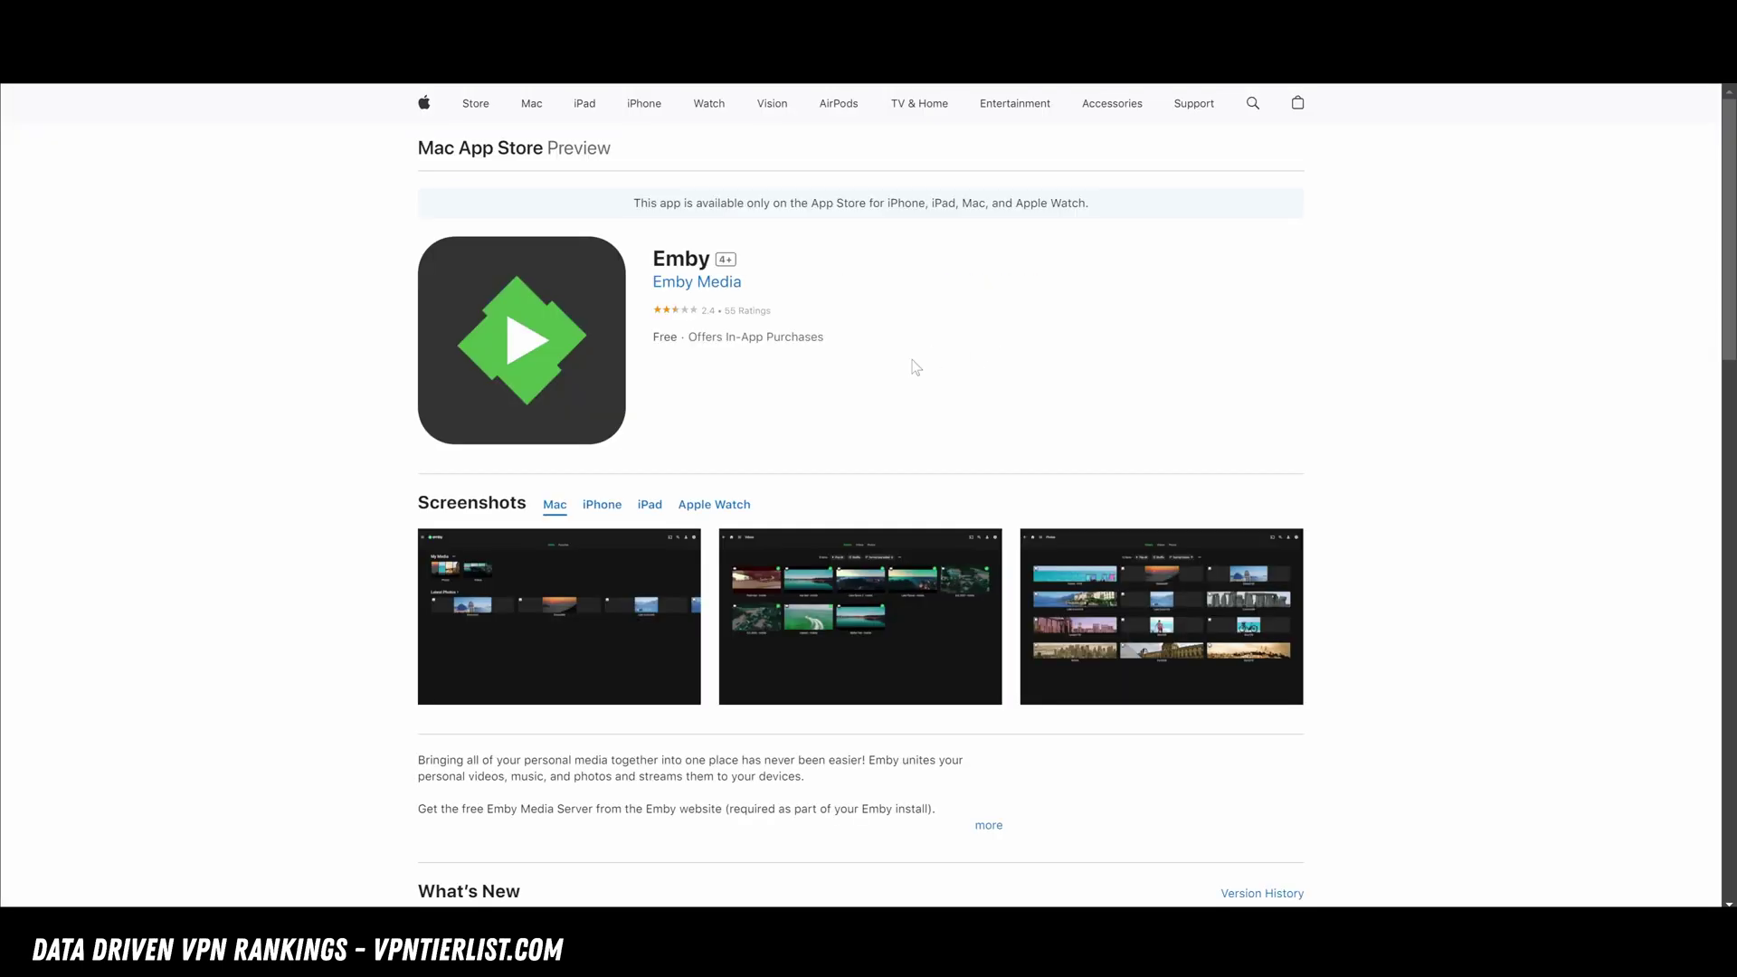
scroll(966, 393, down, 1)
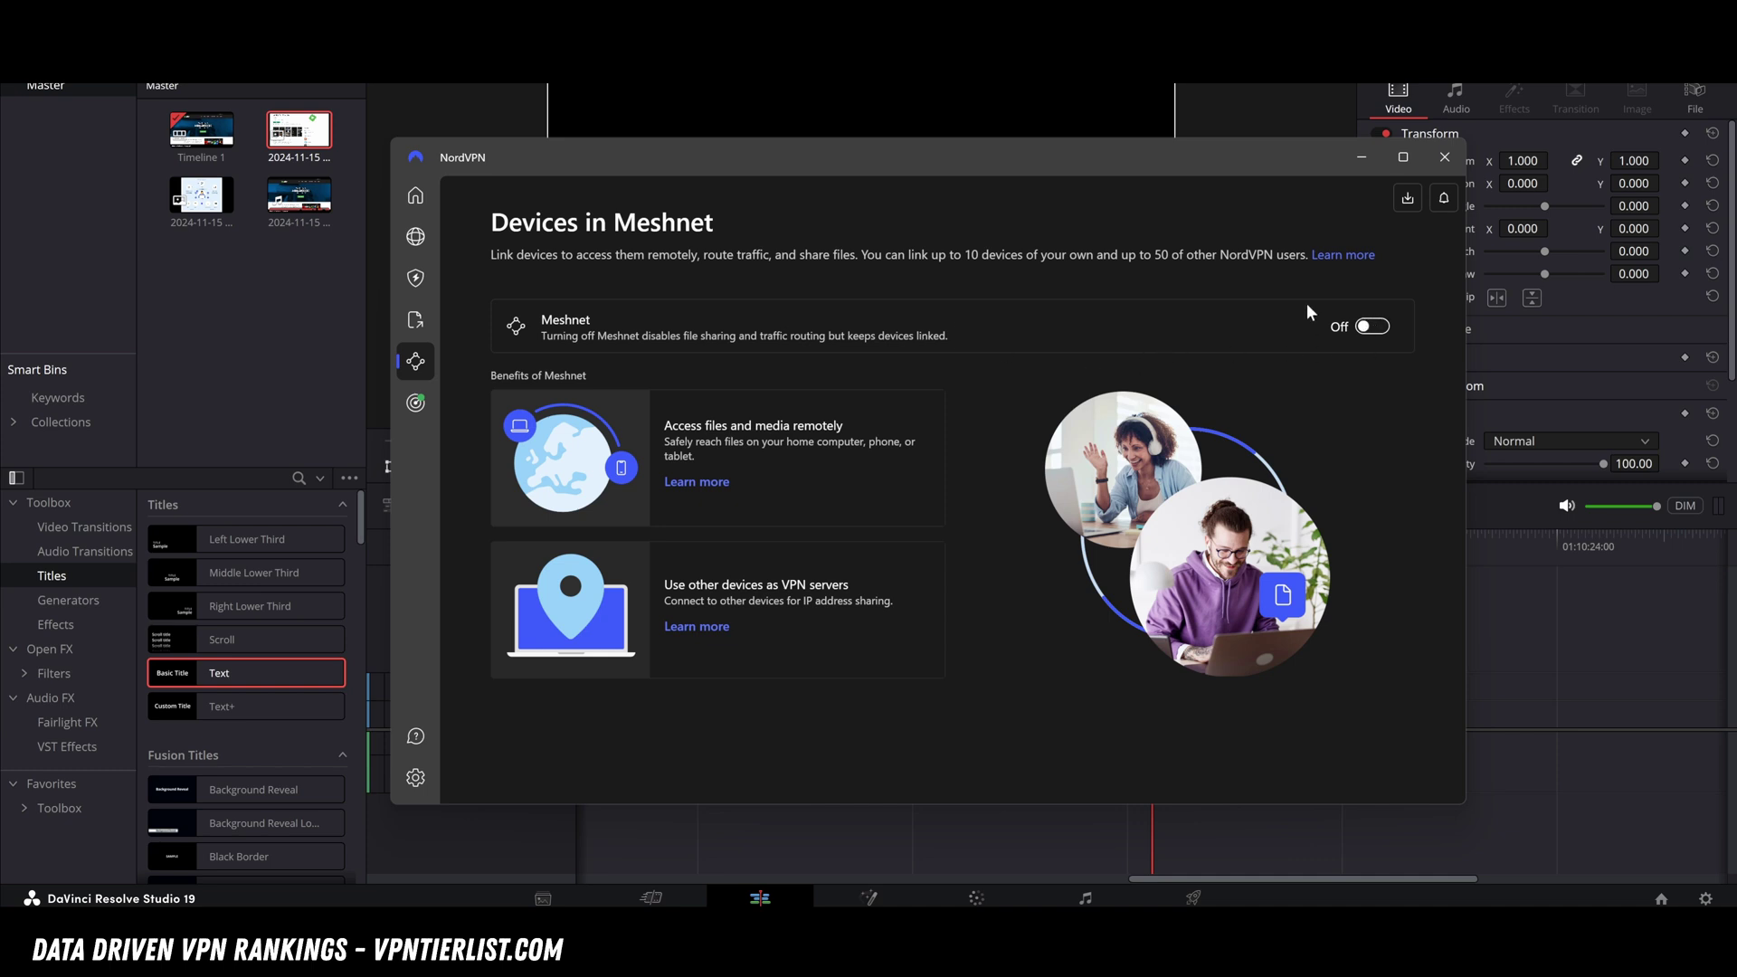
- Turn on Meshnet in NordVPN and look over its device linking options and listed benefits
click(1364, 329)
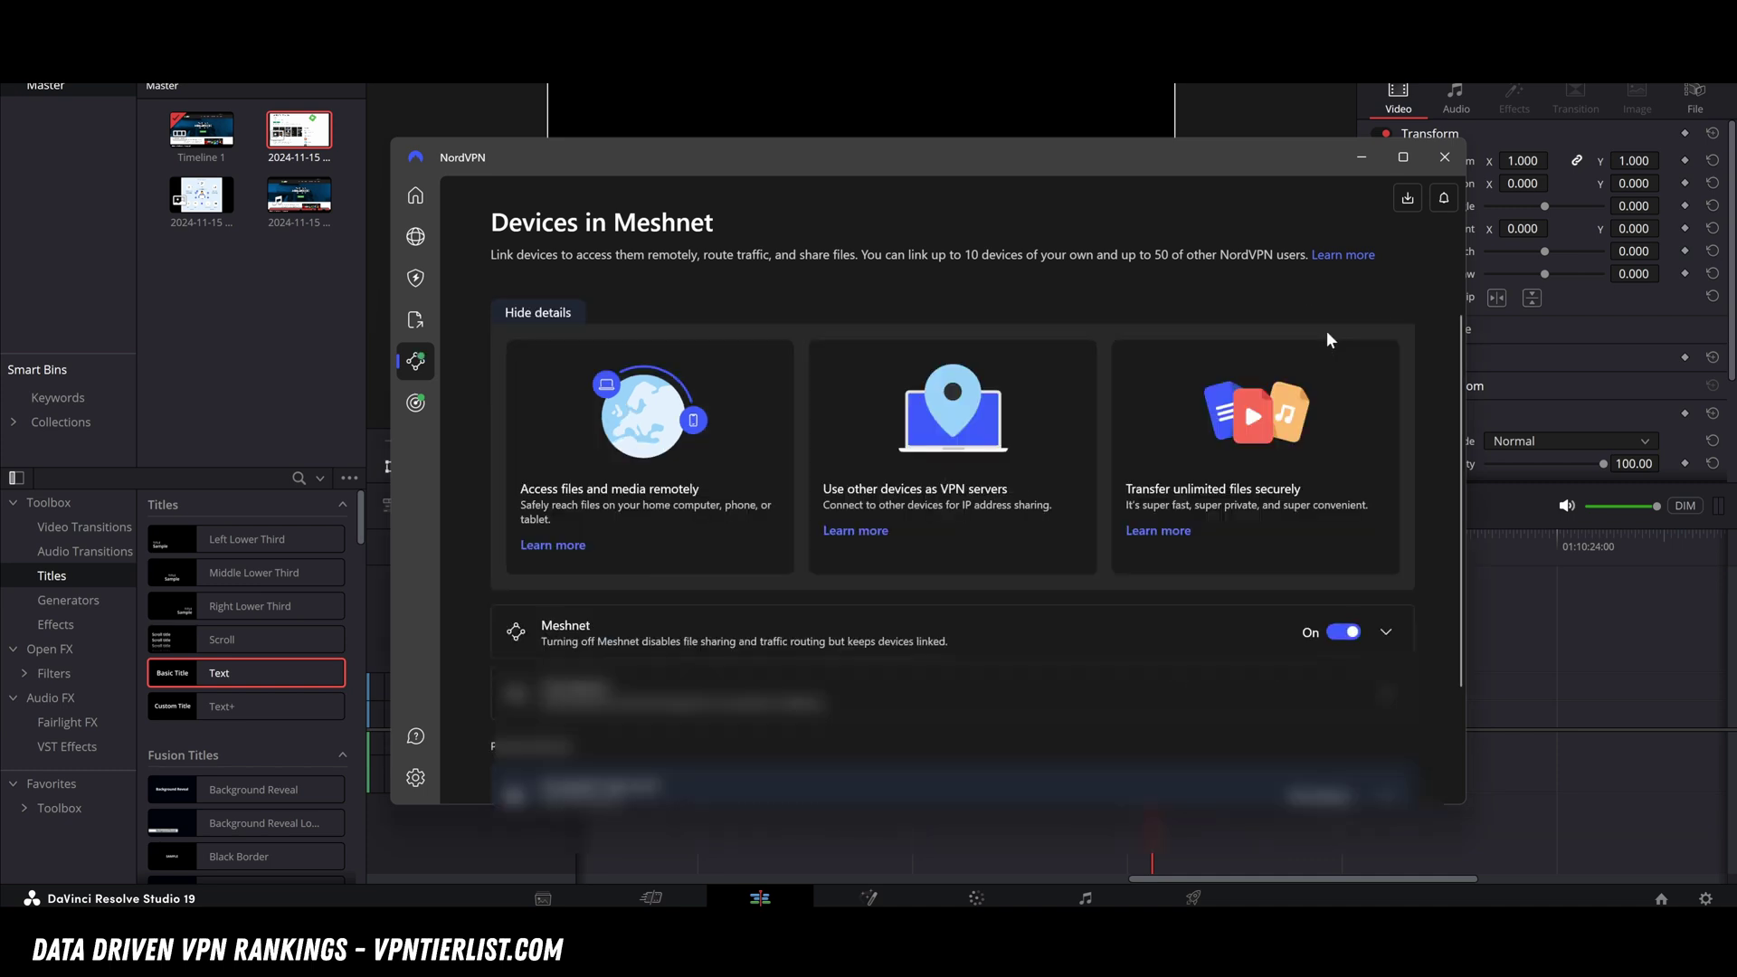
scroll(950, 665, down, 2)
scroll(946, 651, down, 1)
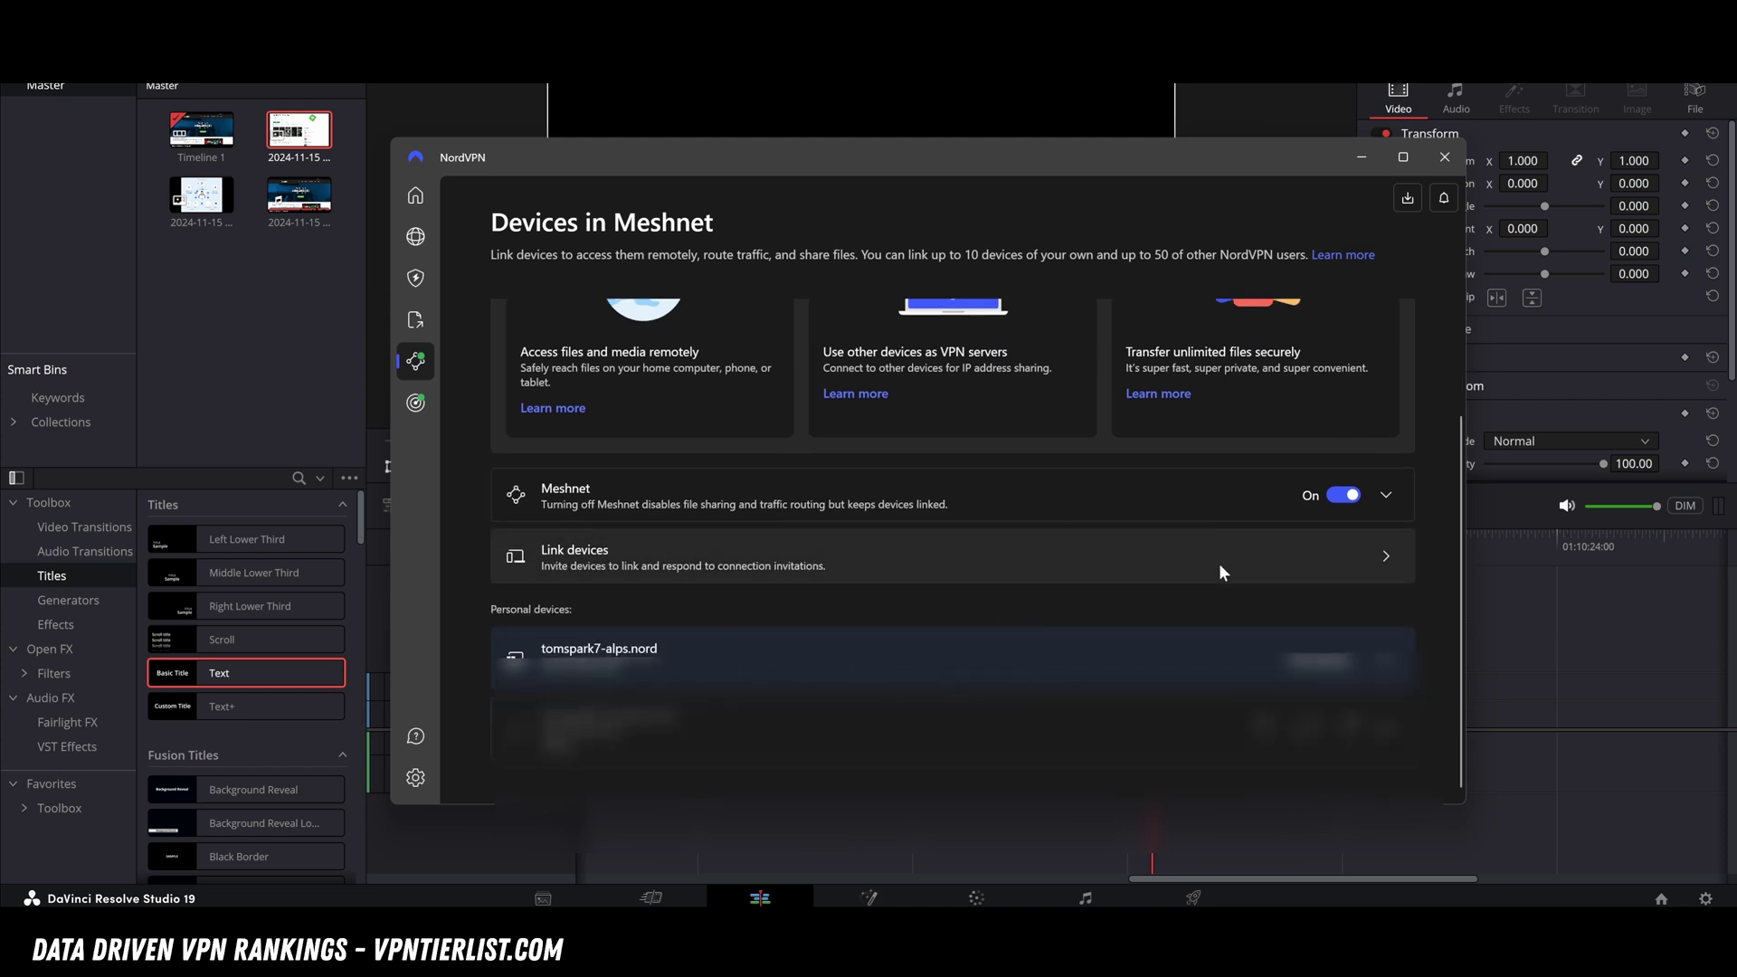
scroll(795, 407, up, 1)
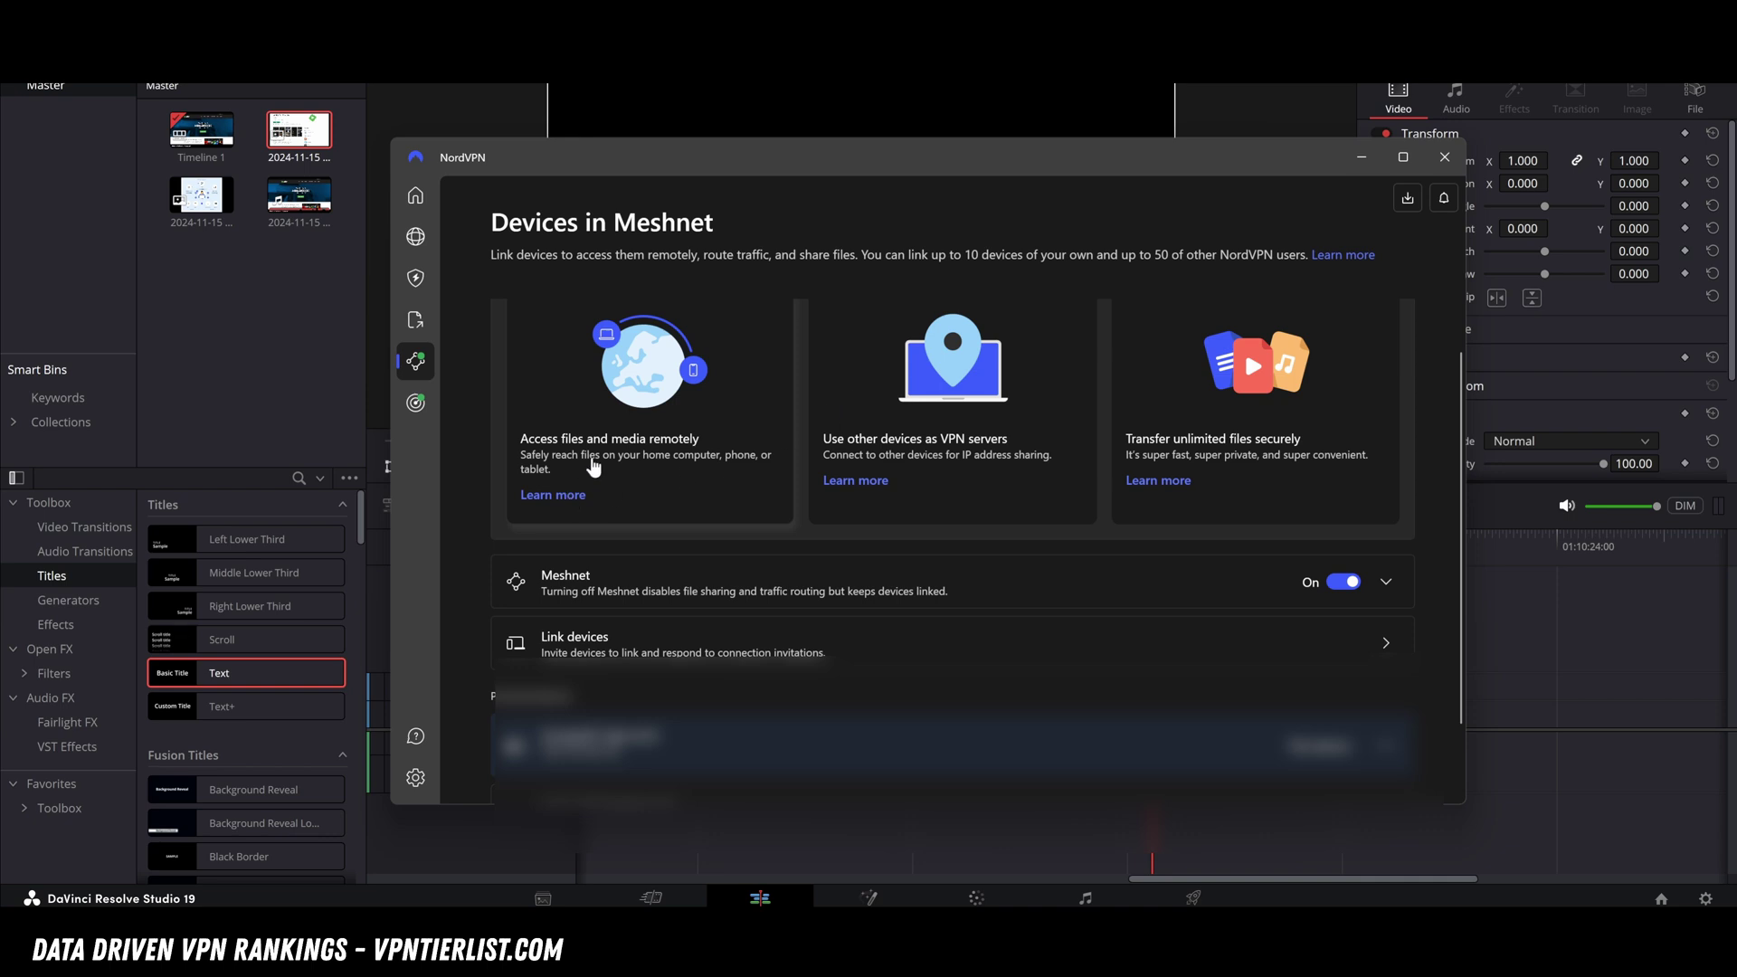
scroll(615, 407, up, 1)
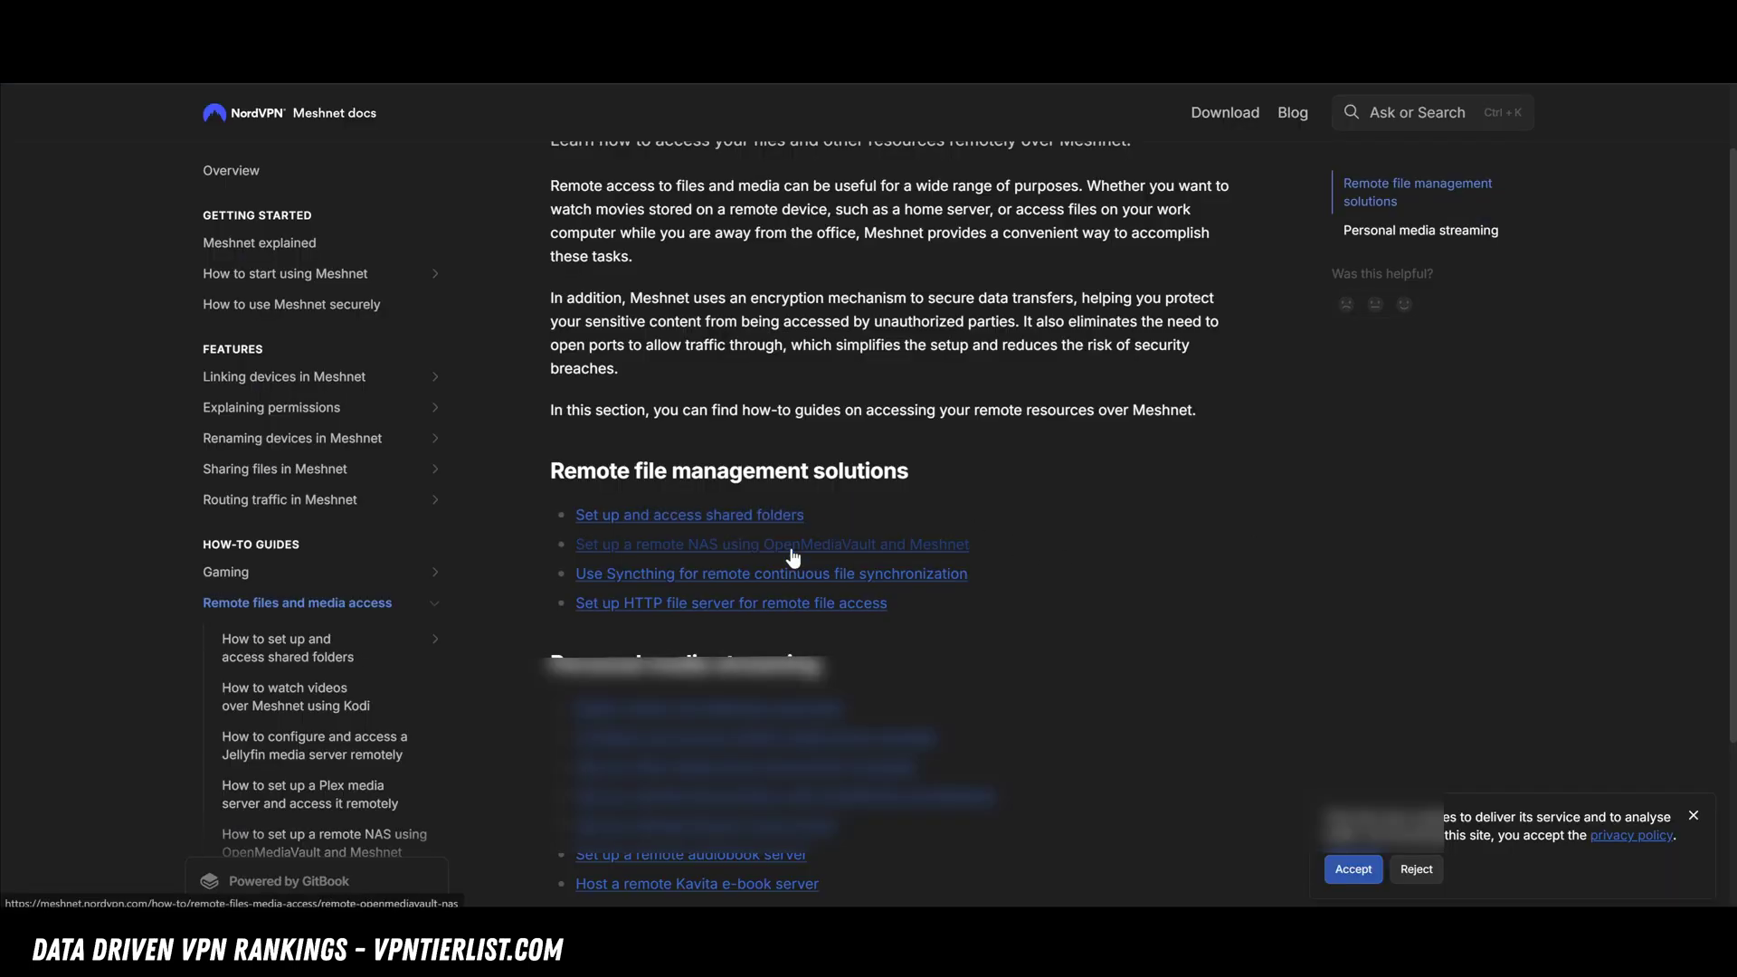
- Open the Meshnet docs guide on configuring and accessing a Jellyfin media server remotely from the personal media streaming guides
scroll(793, 553, up, 1)
scroll(793, 554, down, 2)
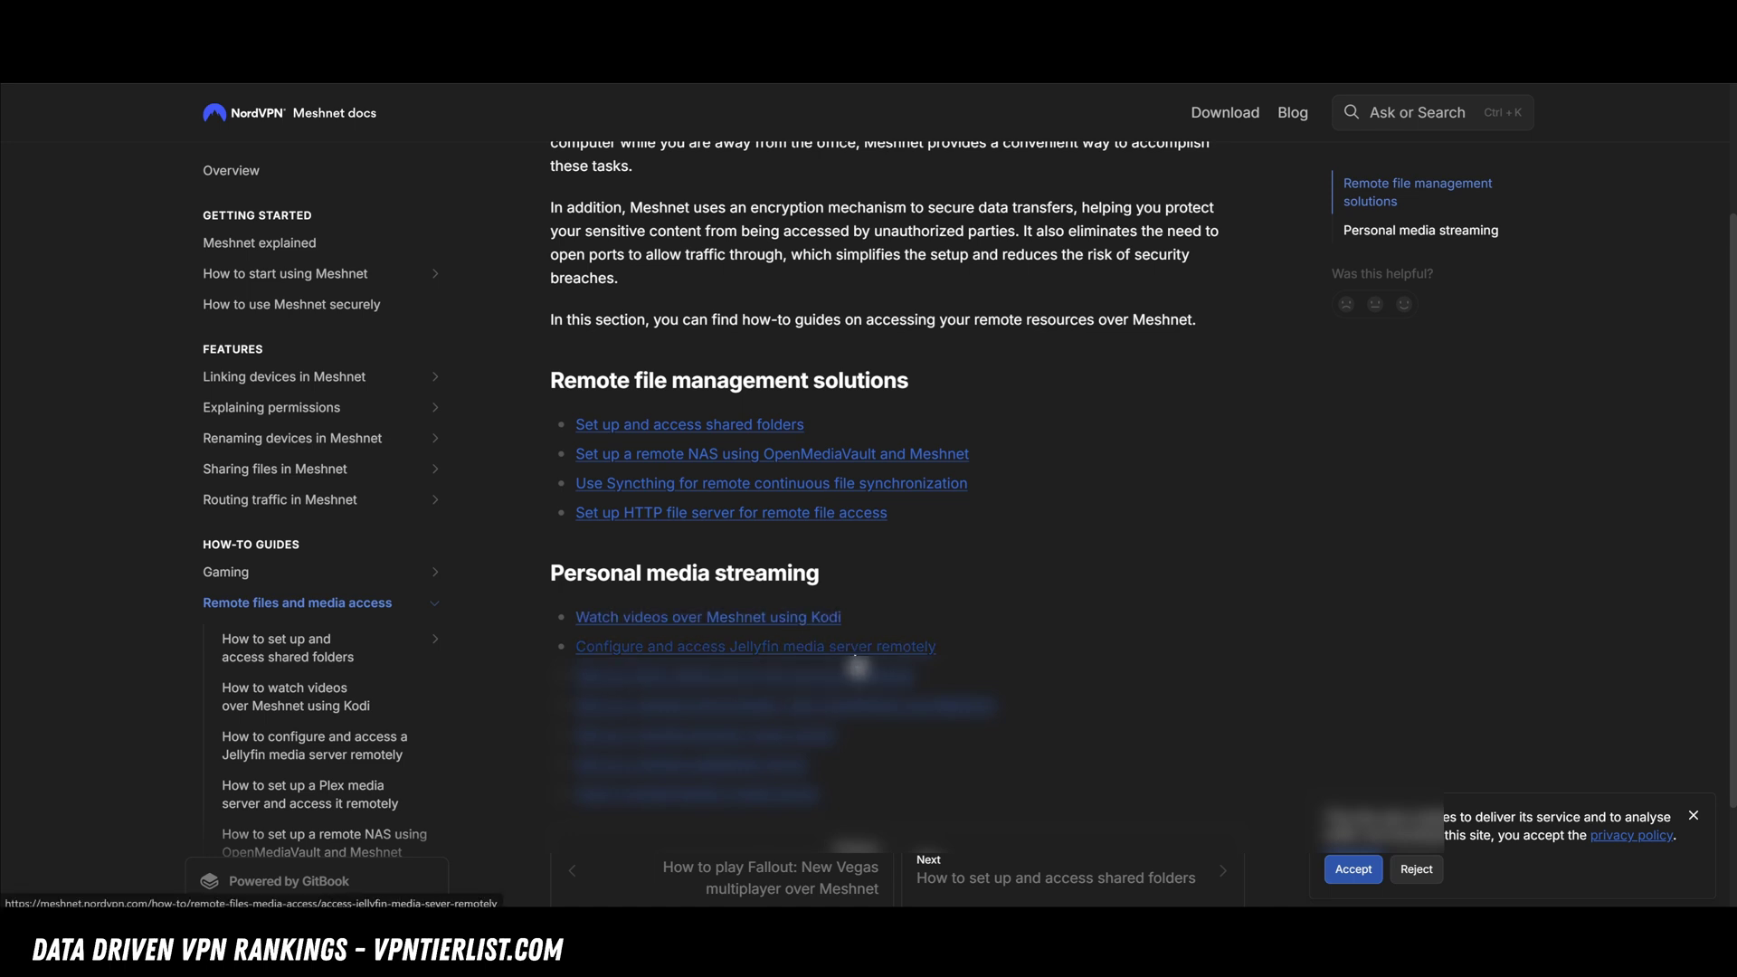
click(870, 652)
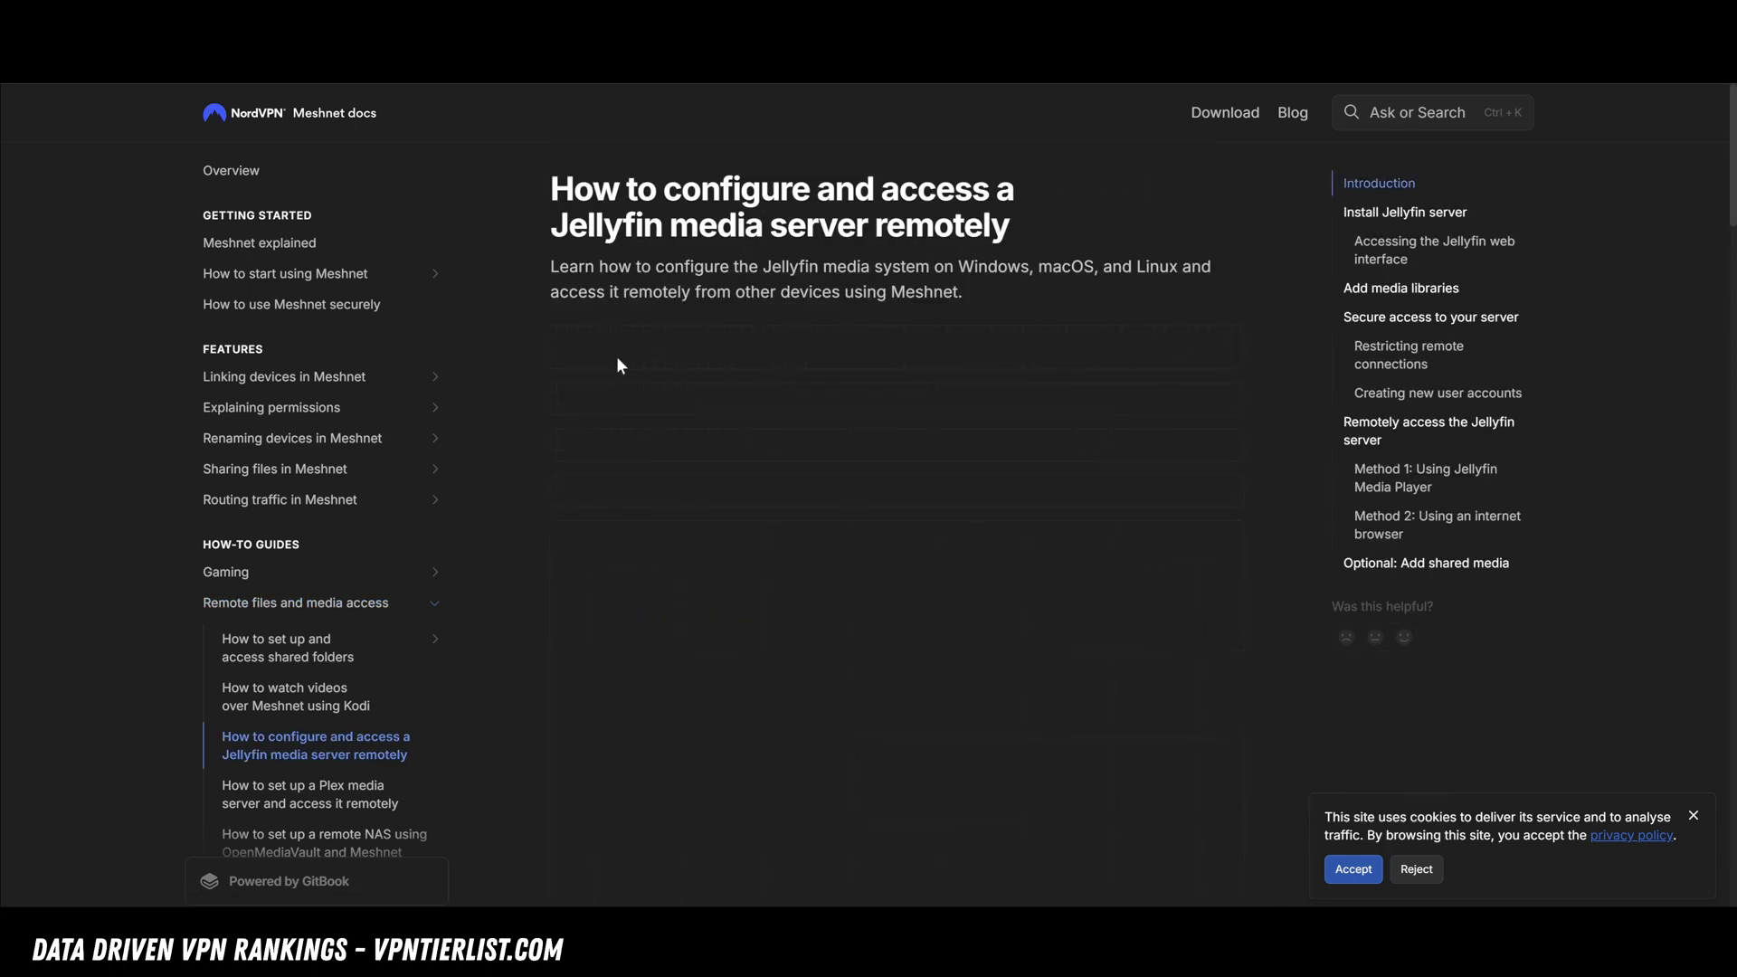
- Read through the Jellyfin guide from its introduction to the optional section on adding shared media
scroll(539, 325, down, 5)
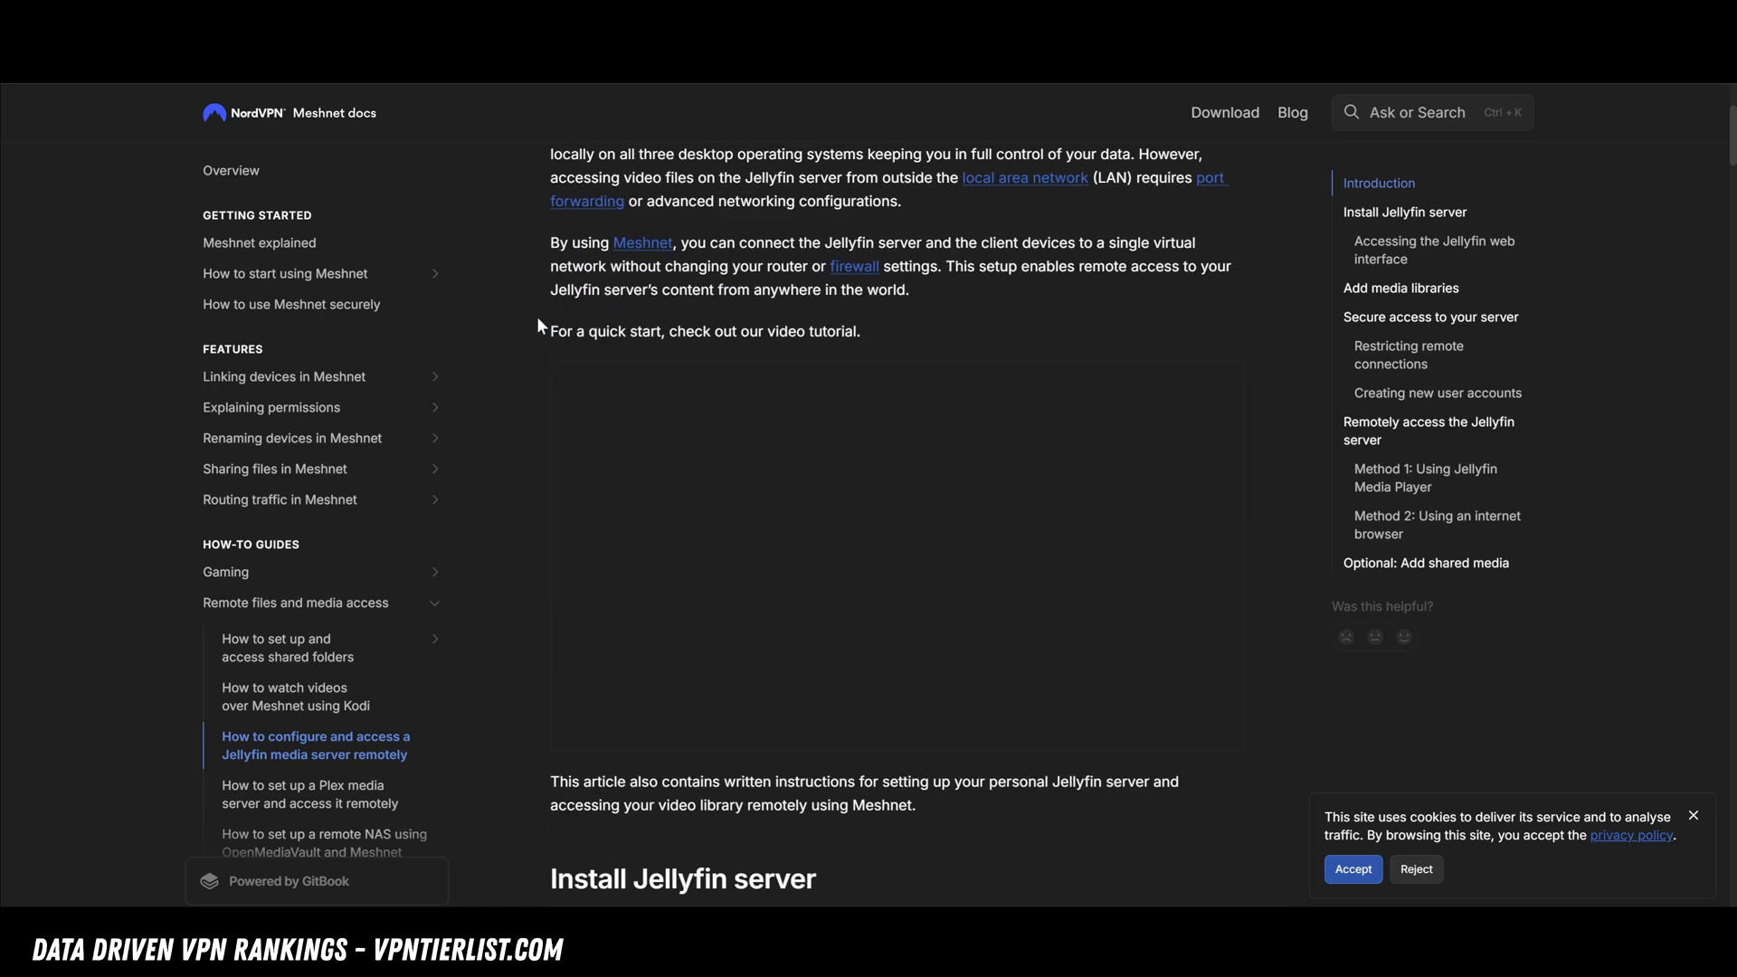
scroll(539, 326, down, 10)
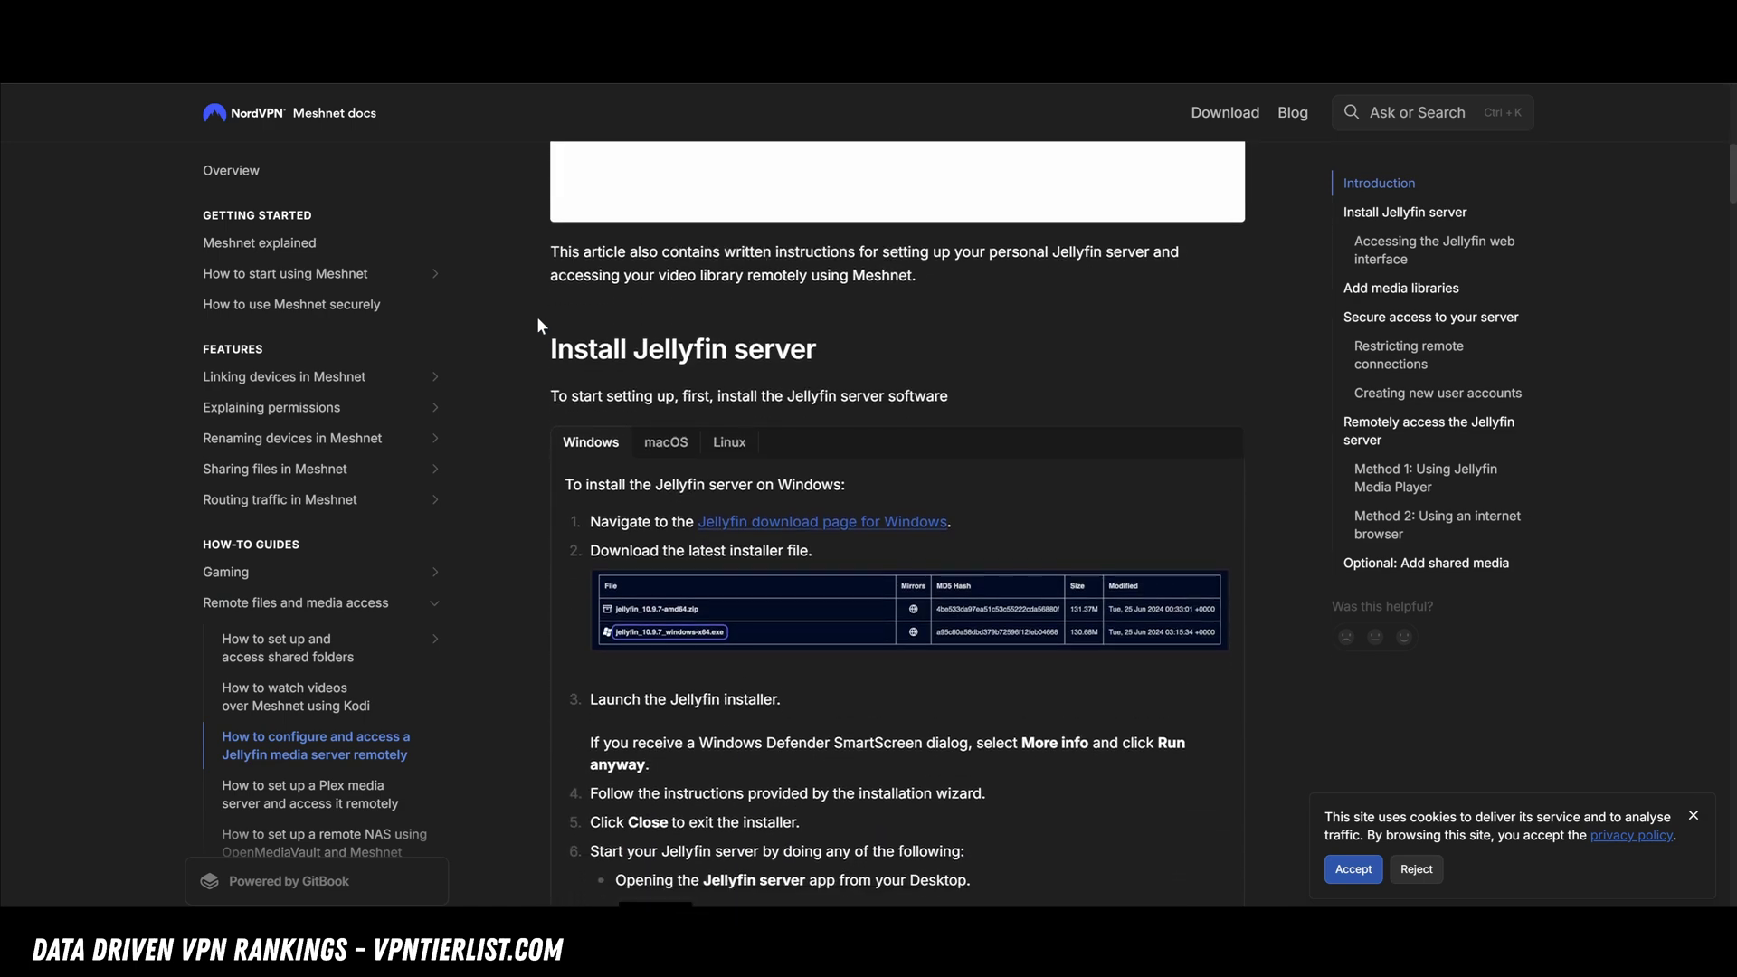
scroll(537, 326, down, 10)
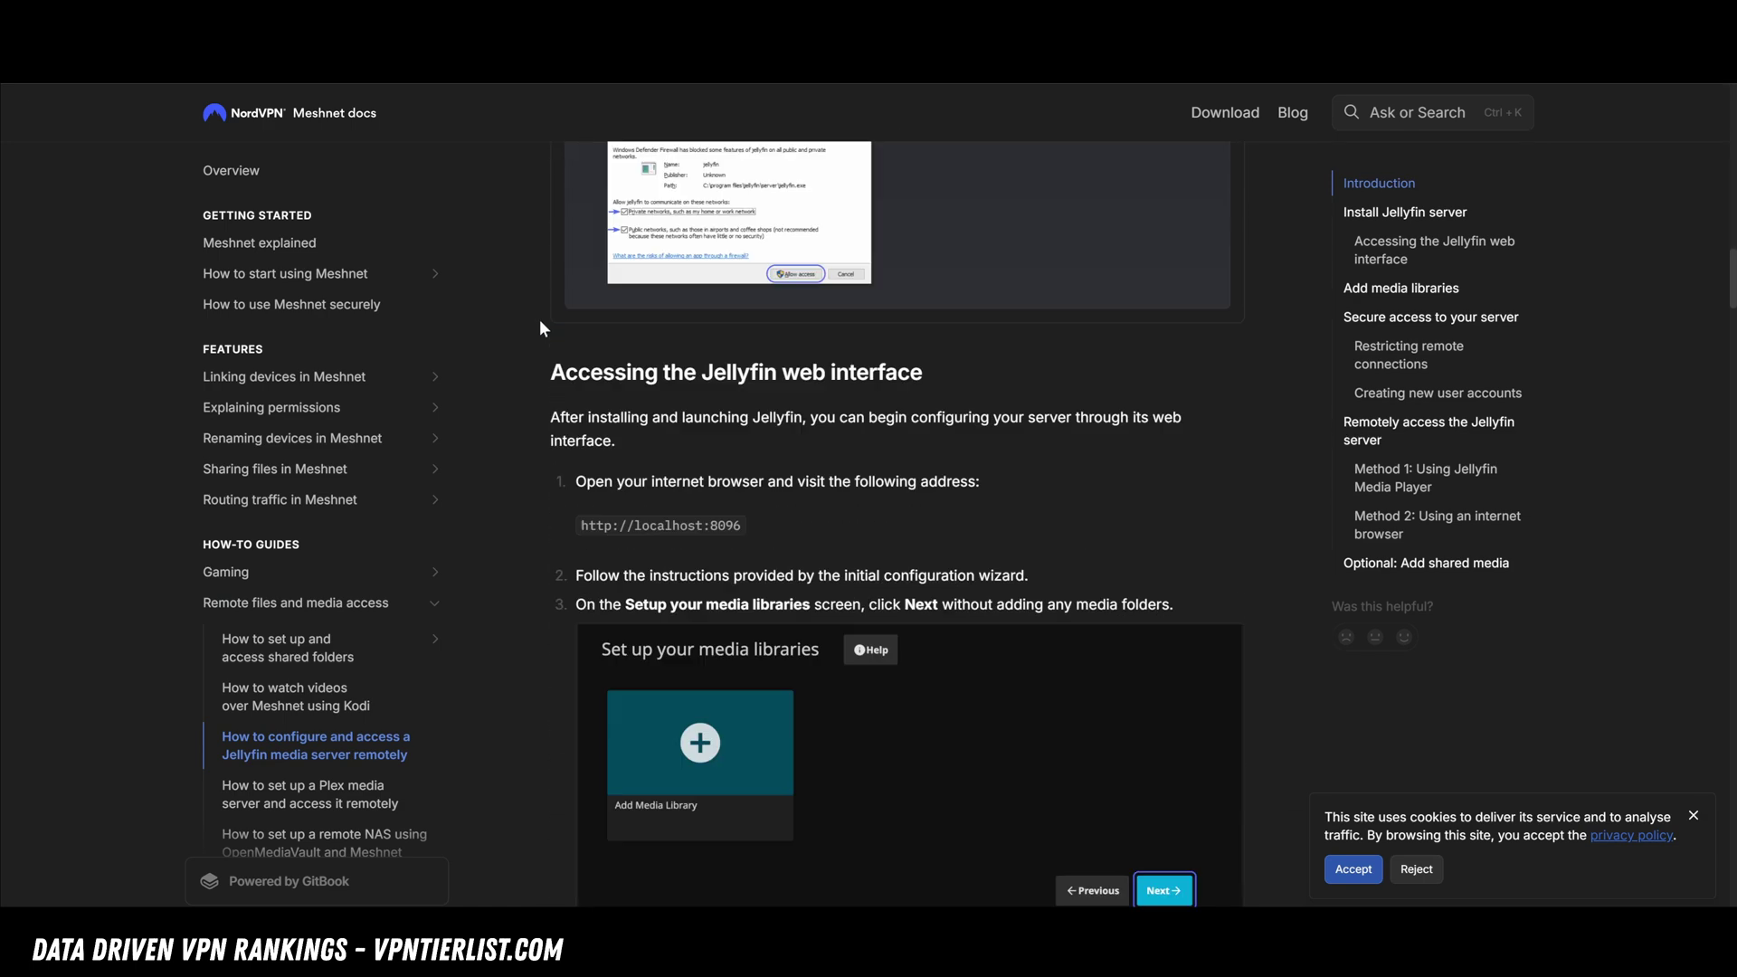
scroll(541, 327, down, 8)
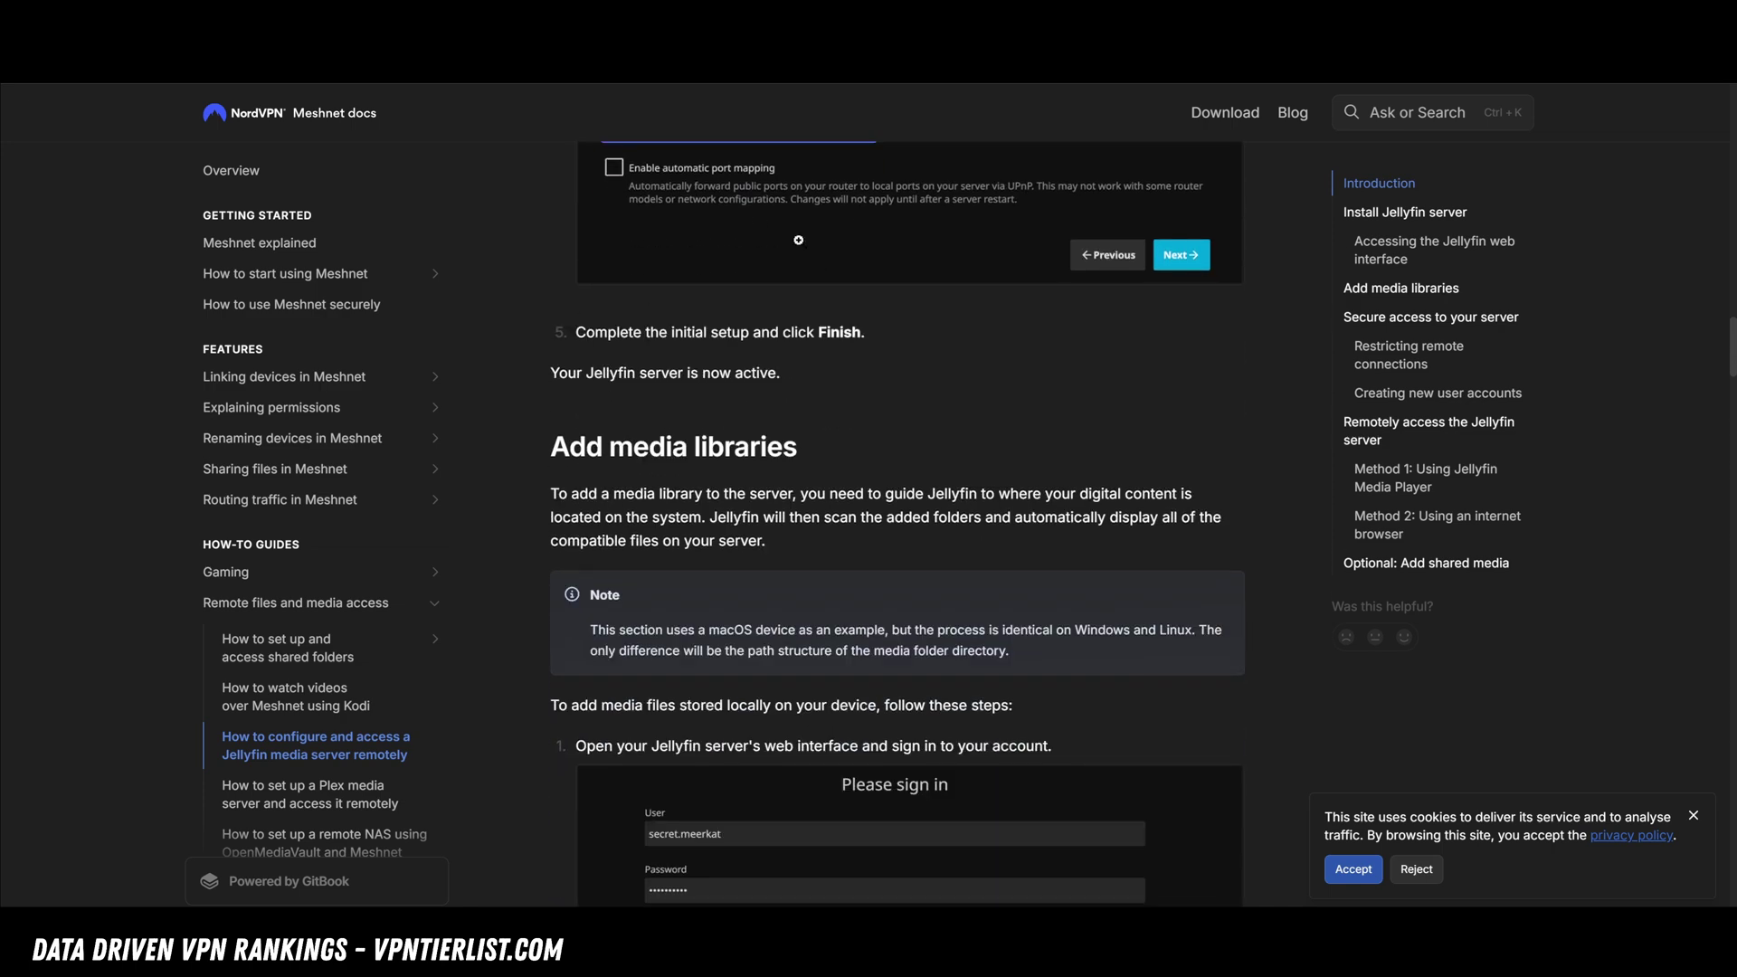
scroll(531, 276, down, 20)
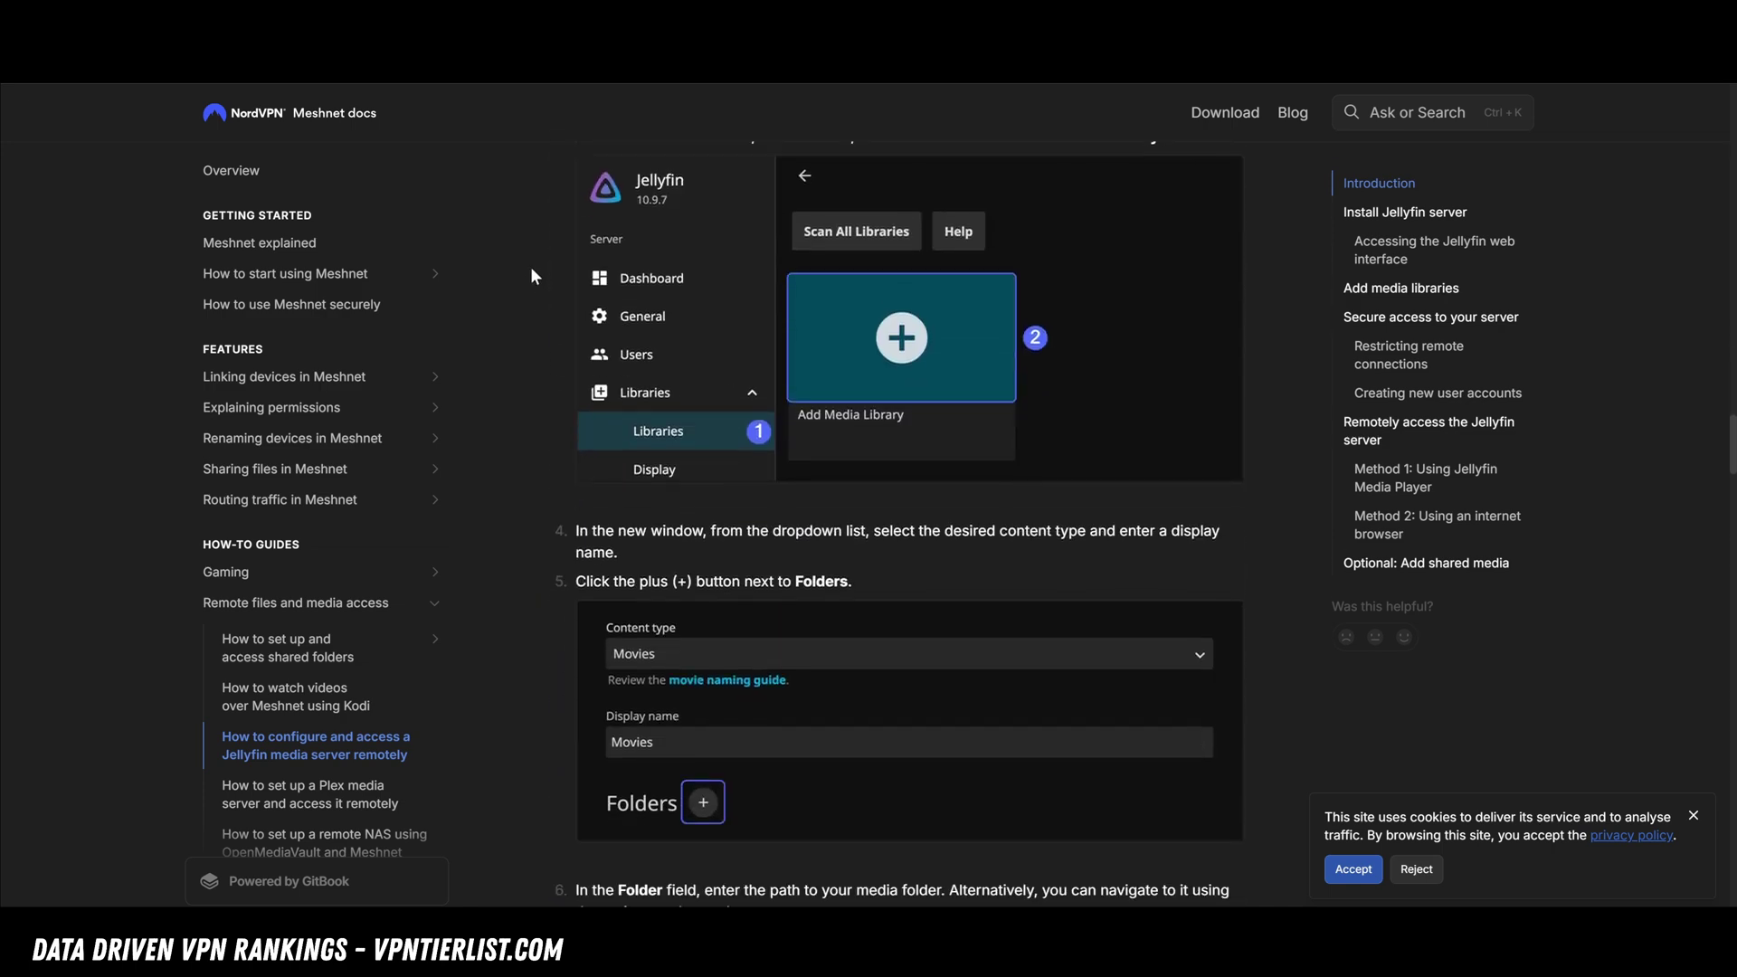
scroll(531, 276, down, 16)
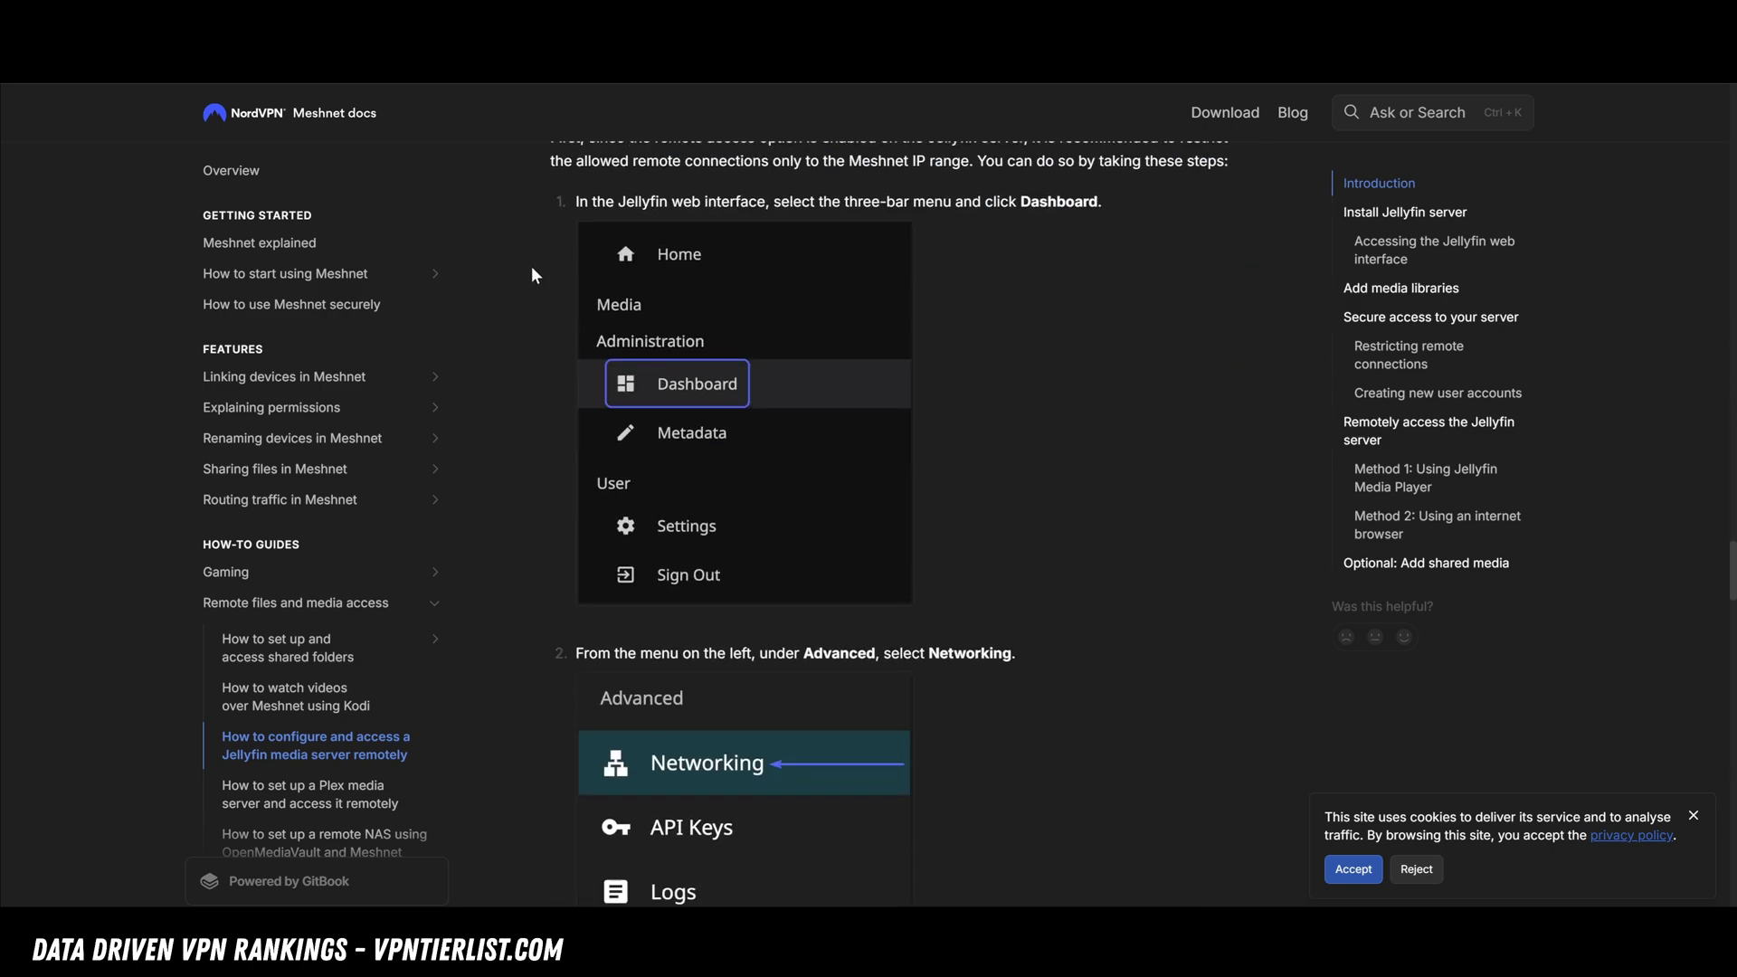
scroll(532, 275, down, 20)
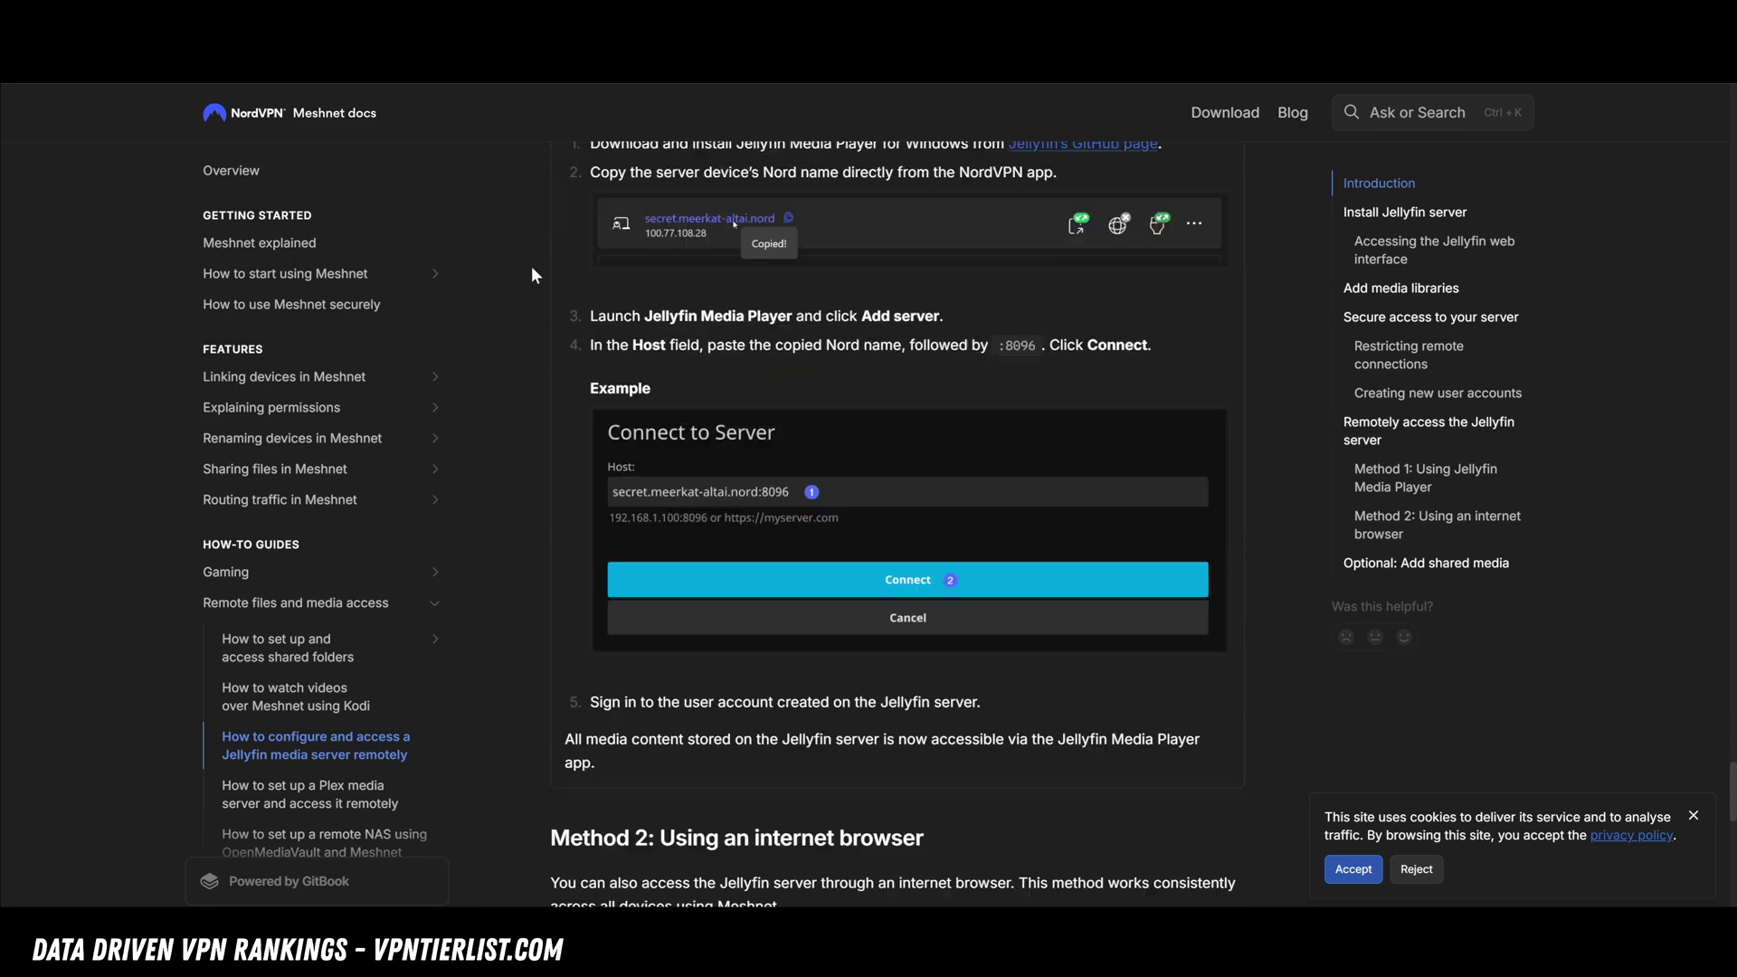
scroll(532, 266, down, 5)
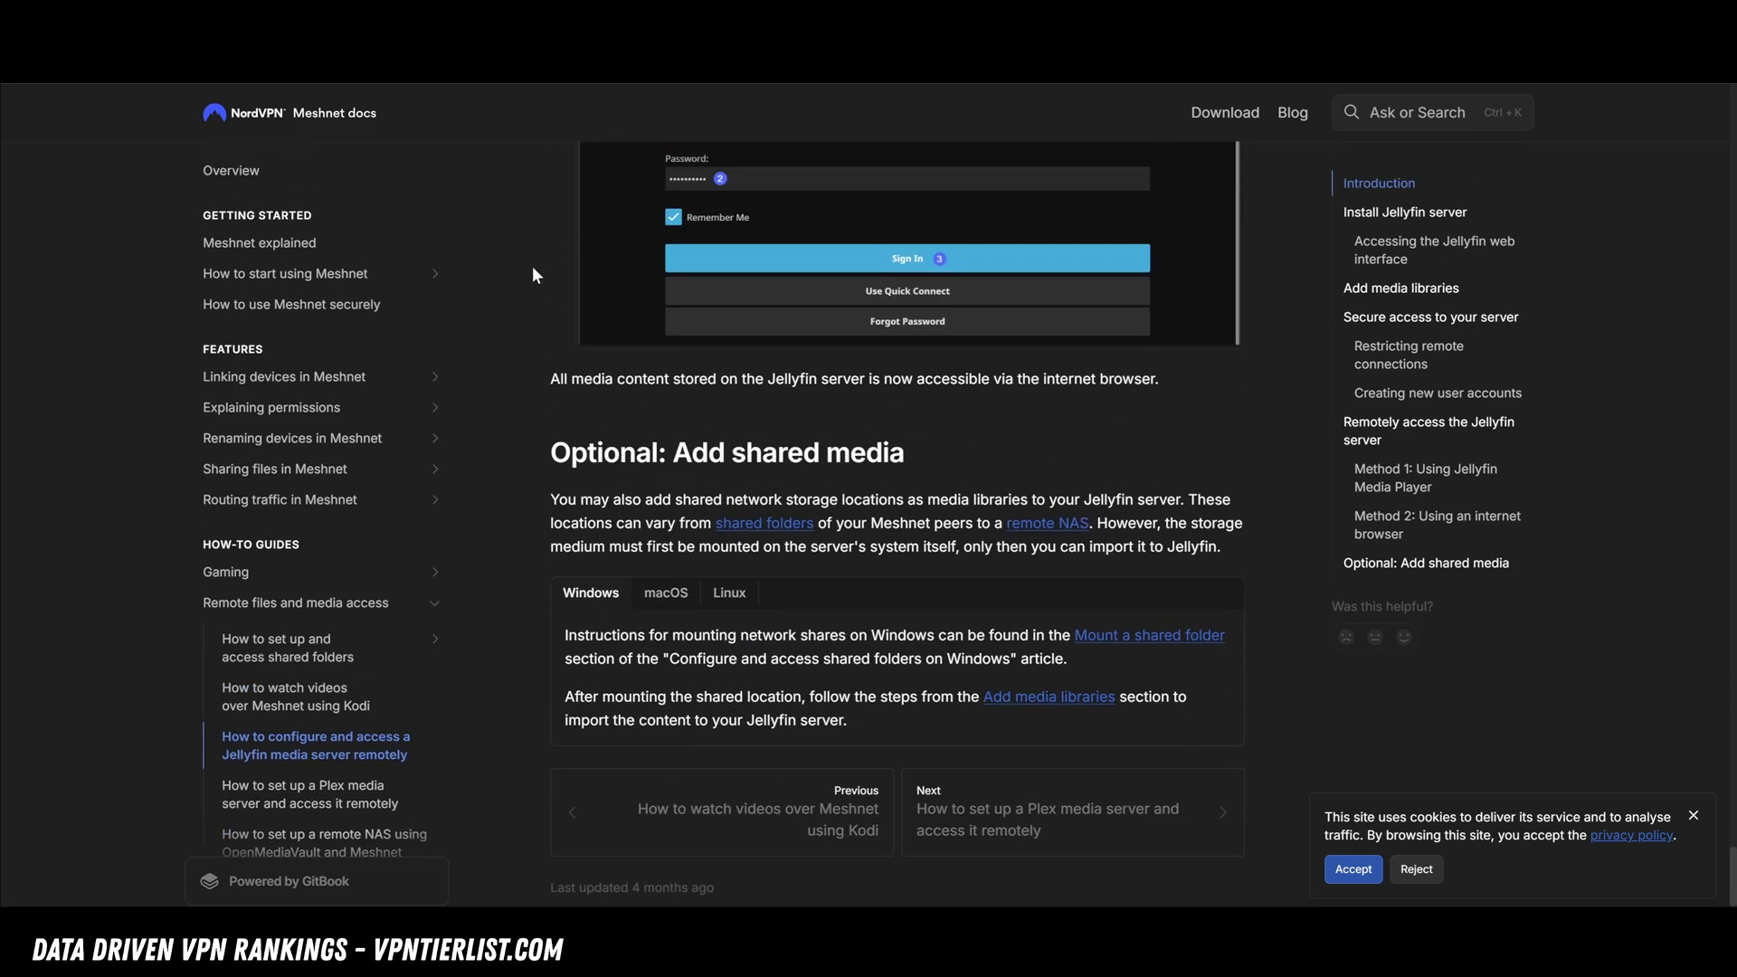
- Go back to the remote access section and examine Method 1, which uses Jellyfin Media Player on Windows
scroll(533, 267, up, 12)
scroll(534, 268, up, 7)
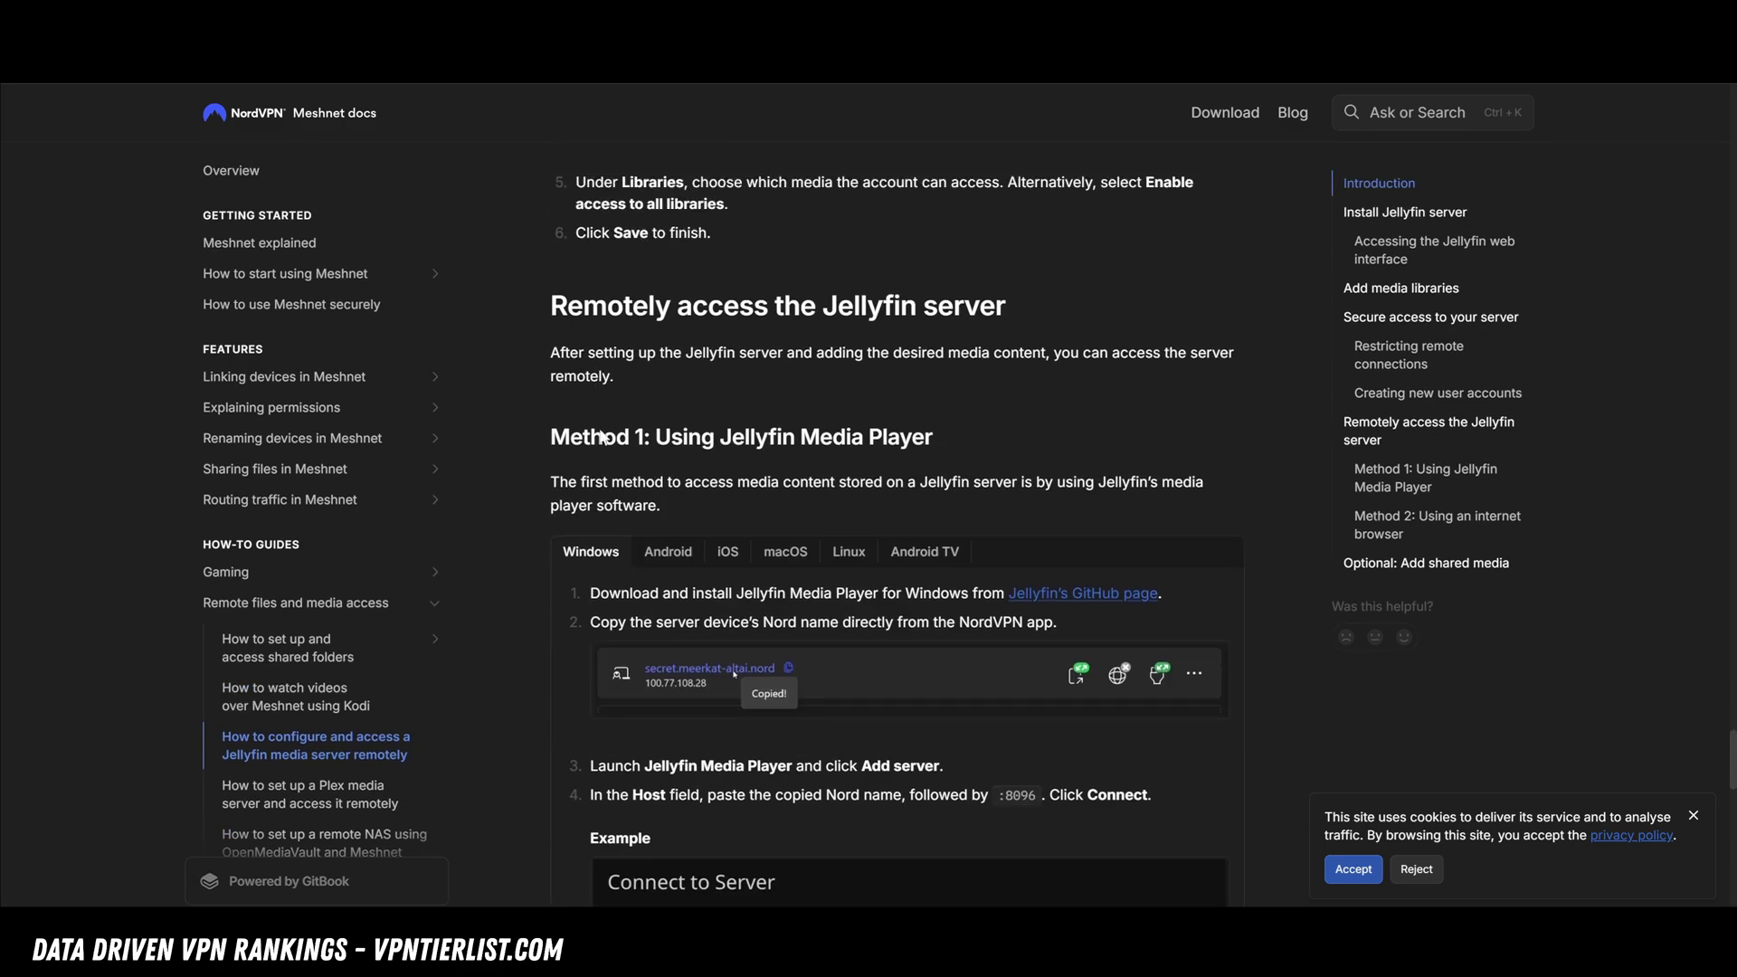
scroll(780, 387, down, 3)
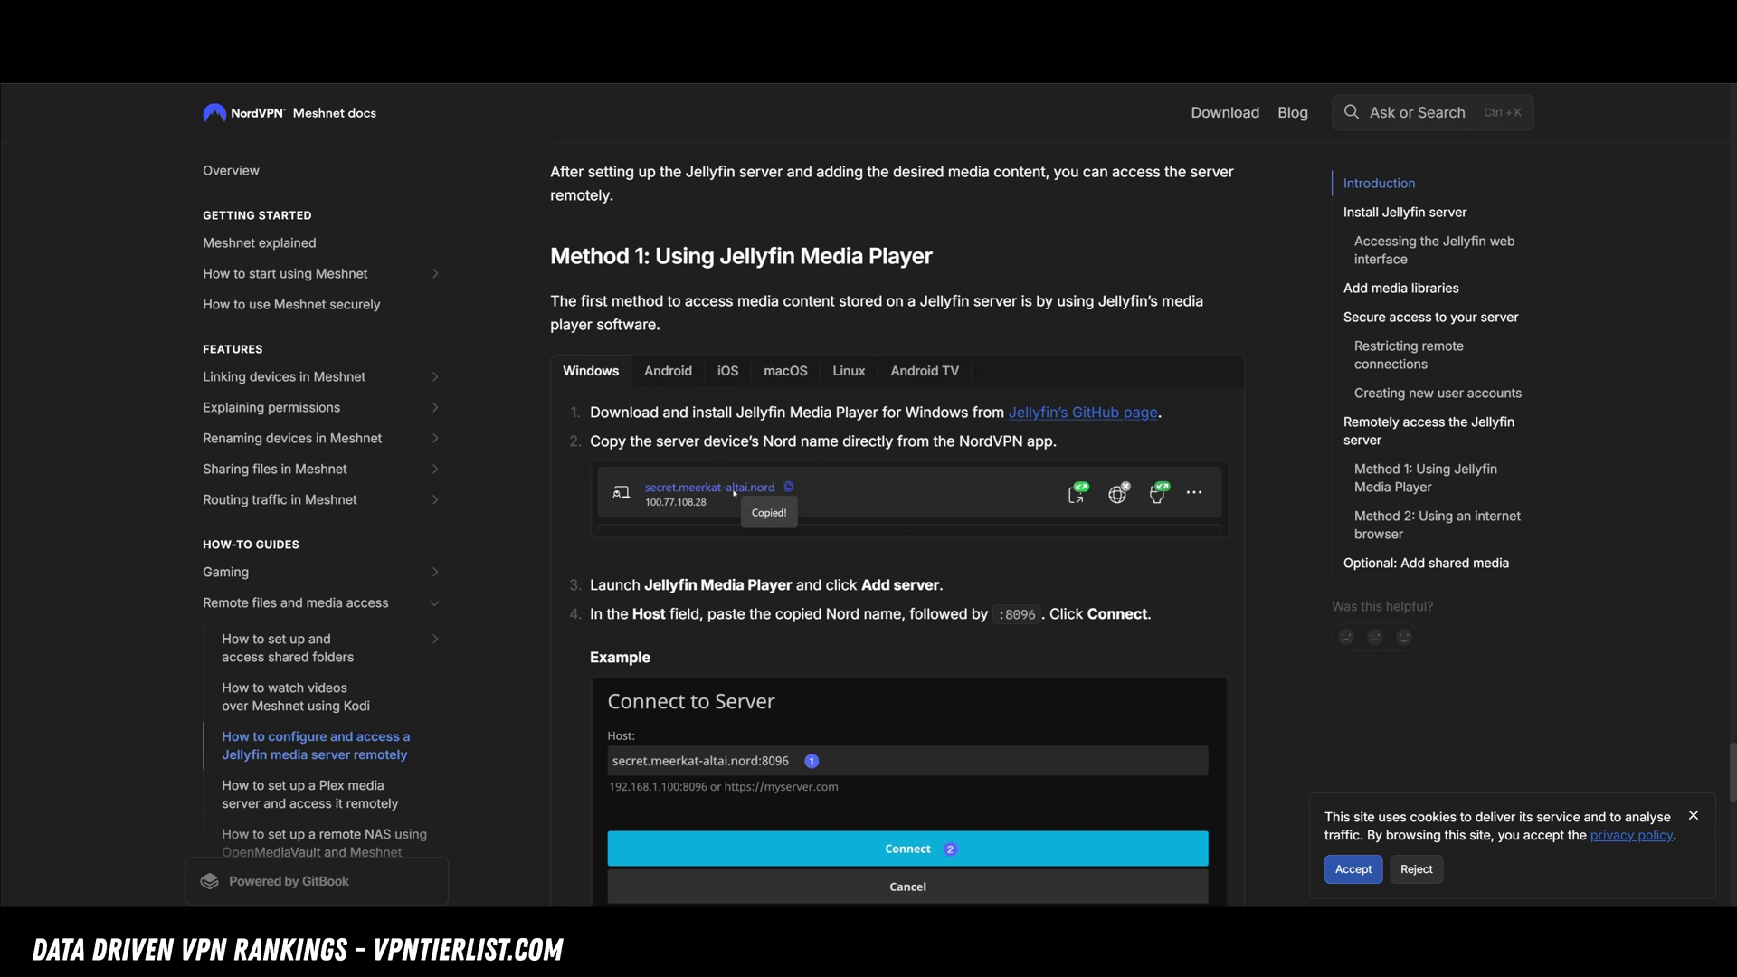
scroll(812, 684, down, 1)
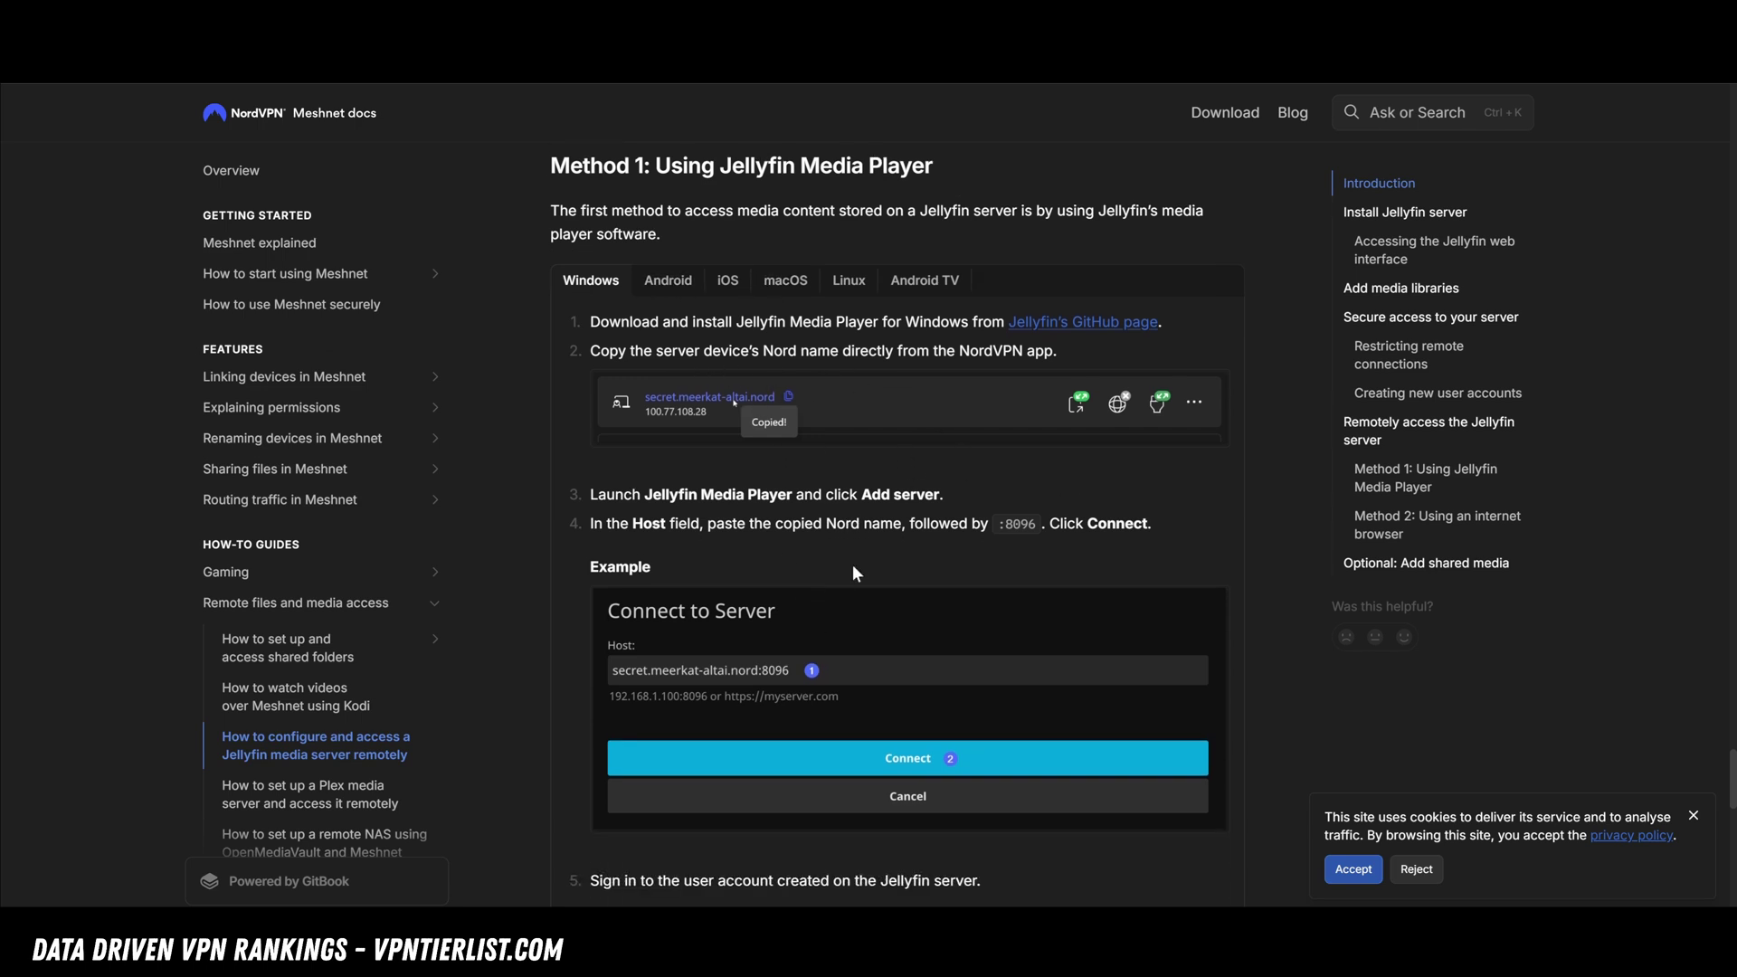
scroll(888, 522, up, 1)
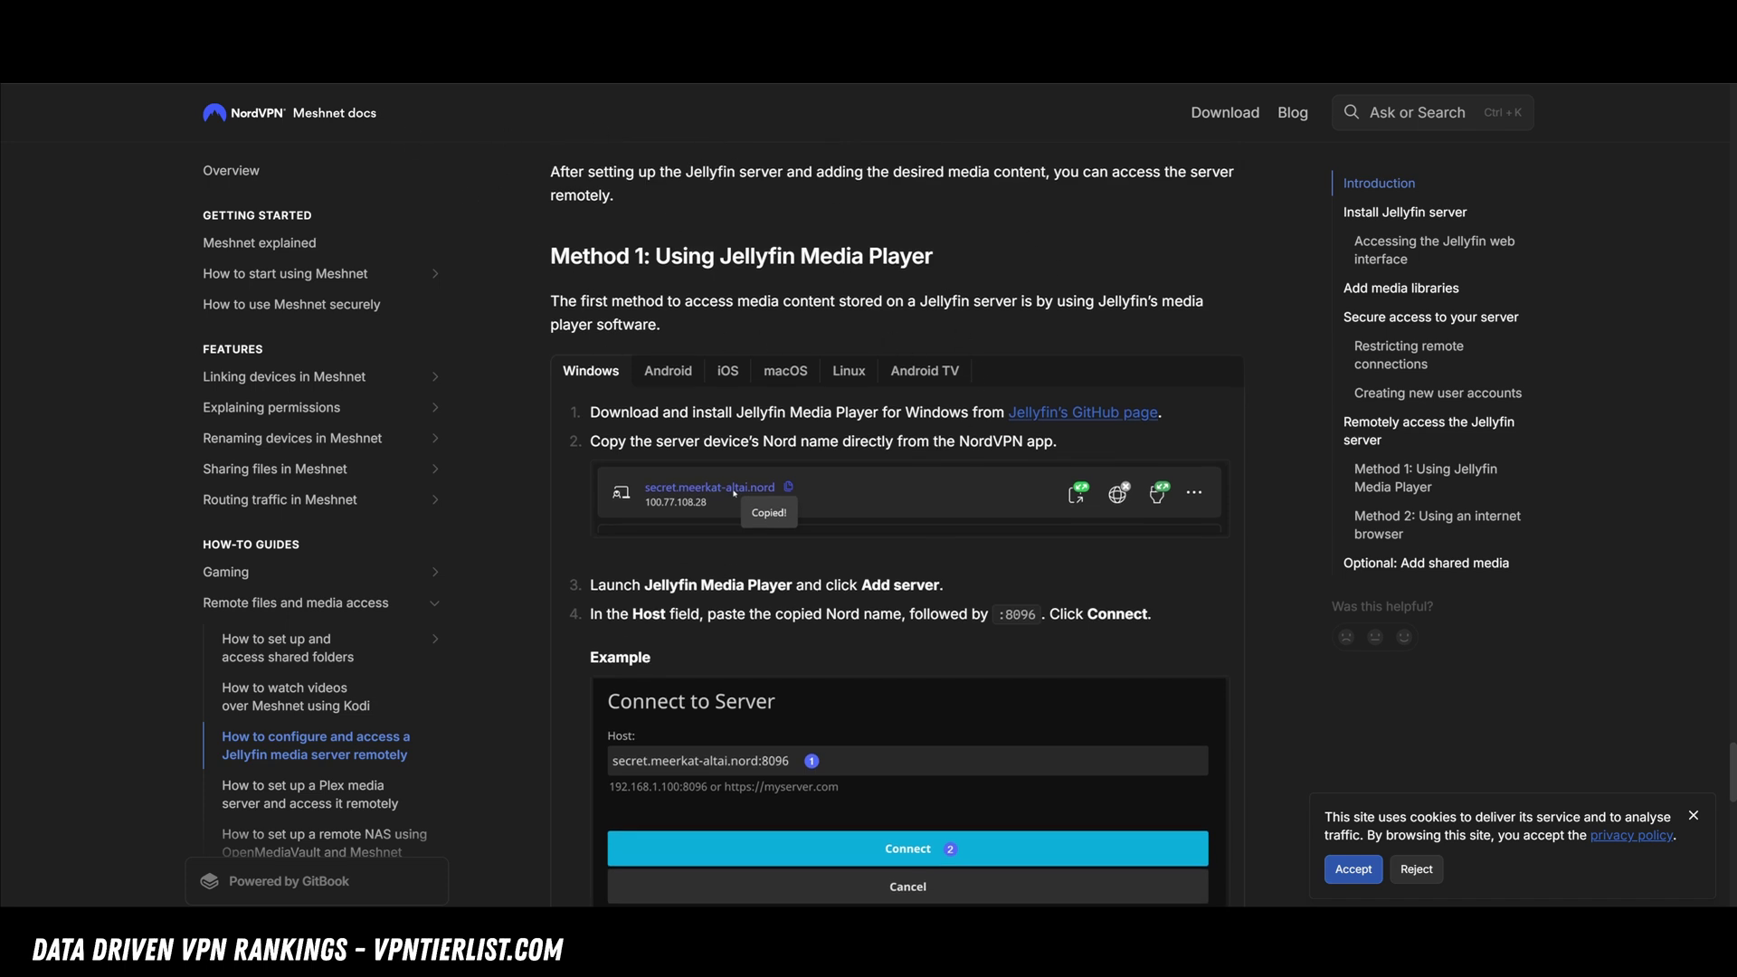
scroll(797, 525, up, 2)
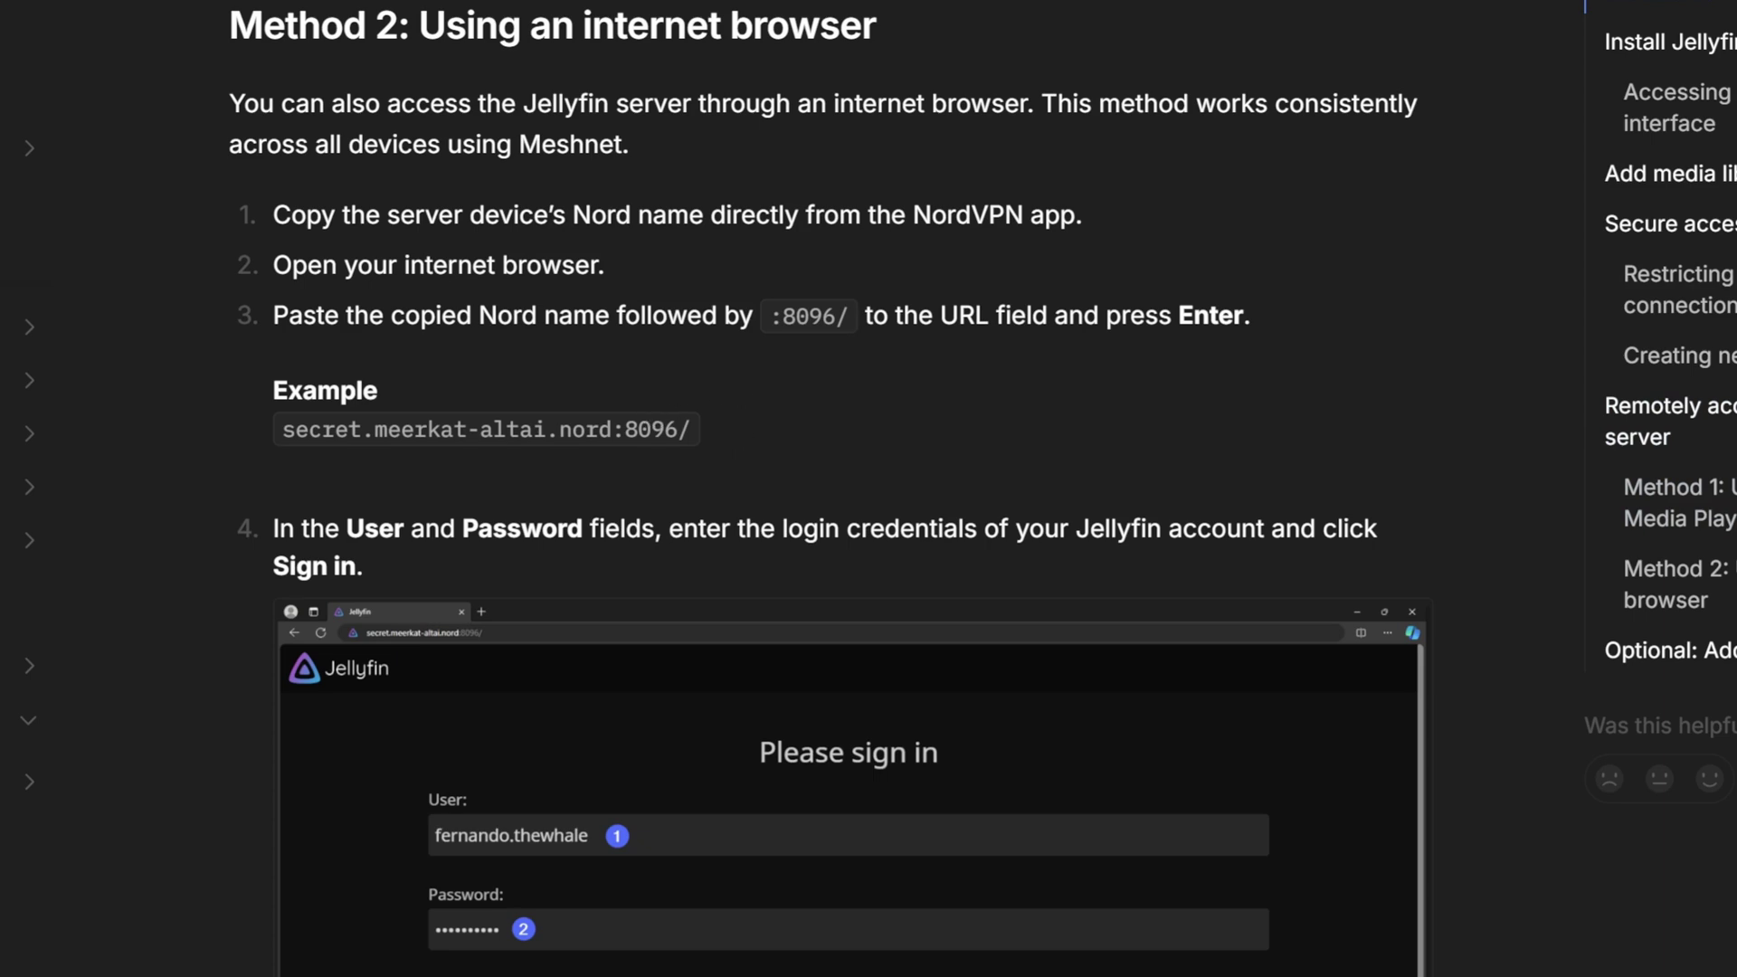
- Highlight the example address secret.meerkat-altai.nord:8096/ under Method 2 and compare it with Method 1's host entry
drag(703, 430, 271, 445)
scroll(709, 167, up, 8)
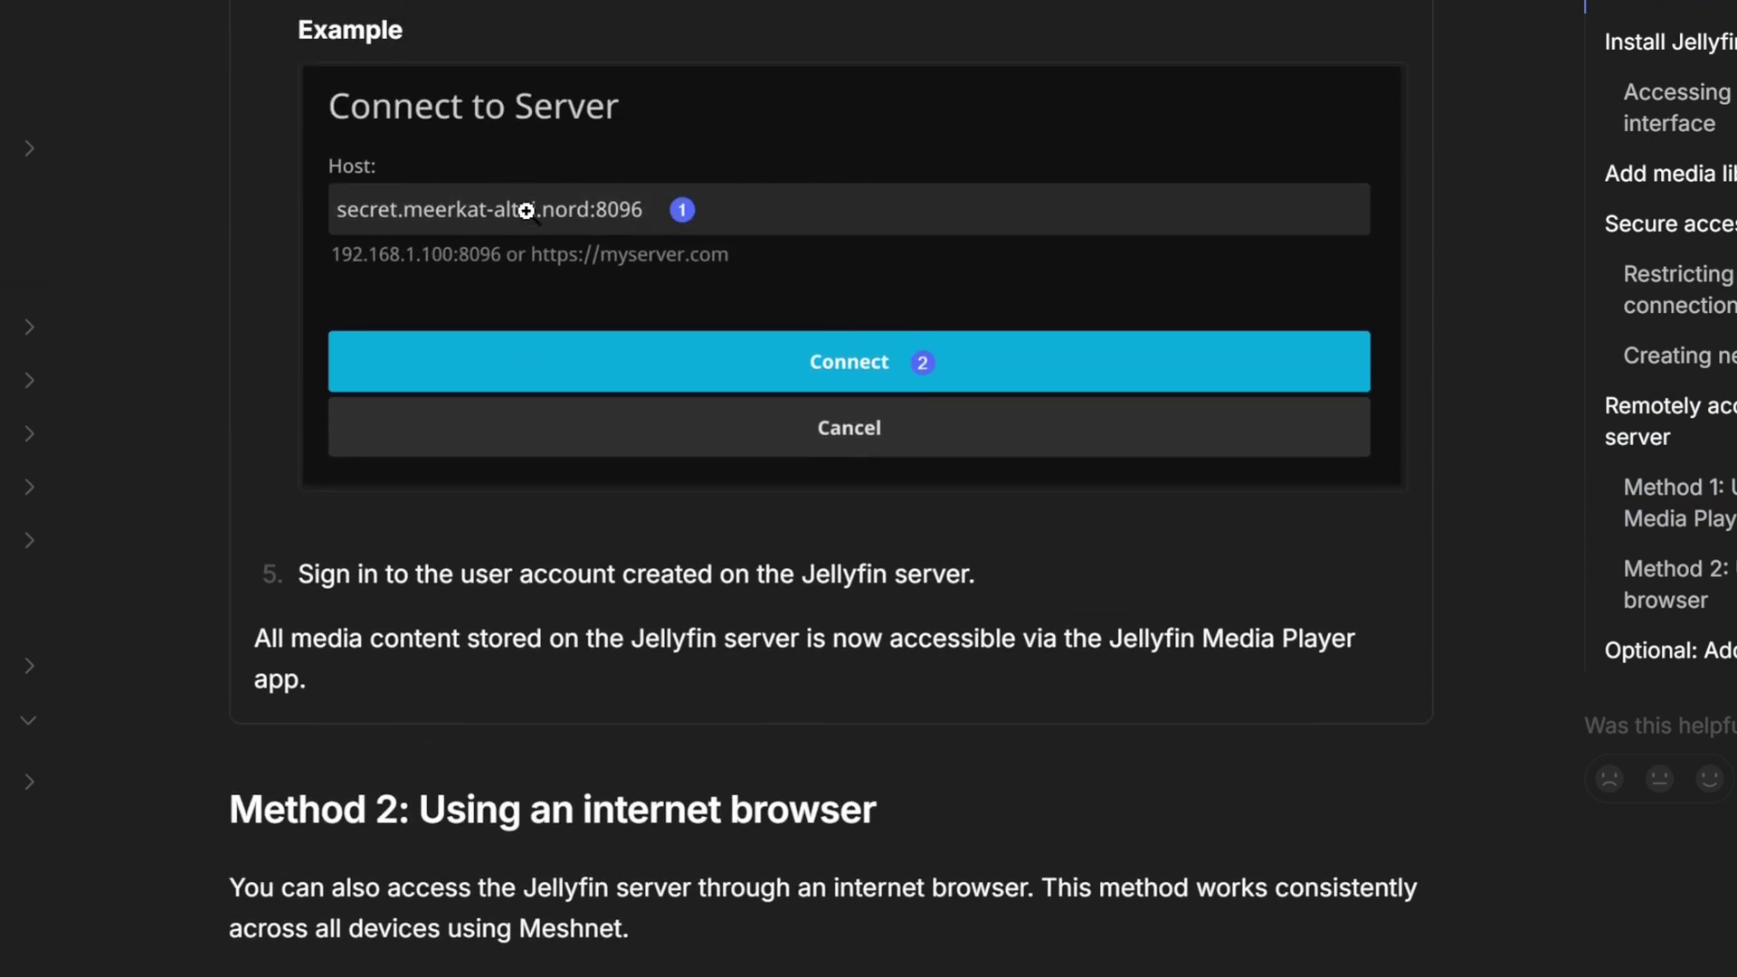
scroll(776, 562, down, 5)
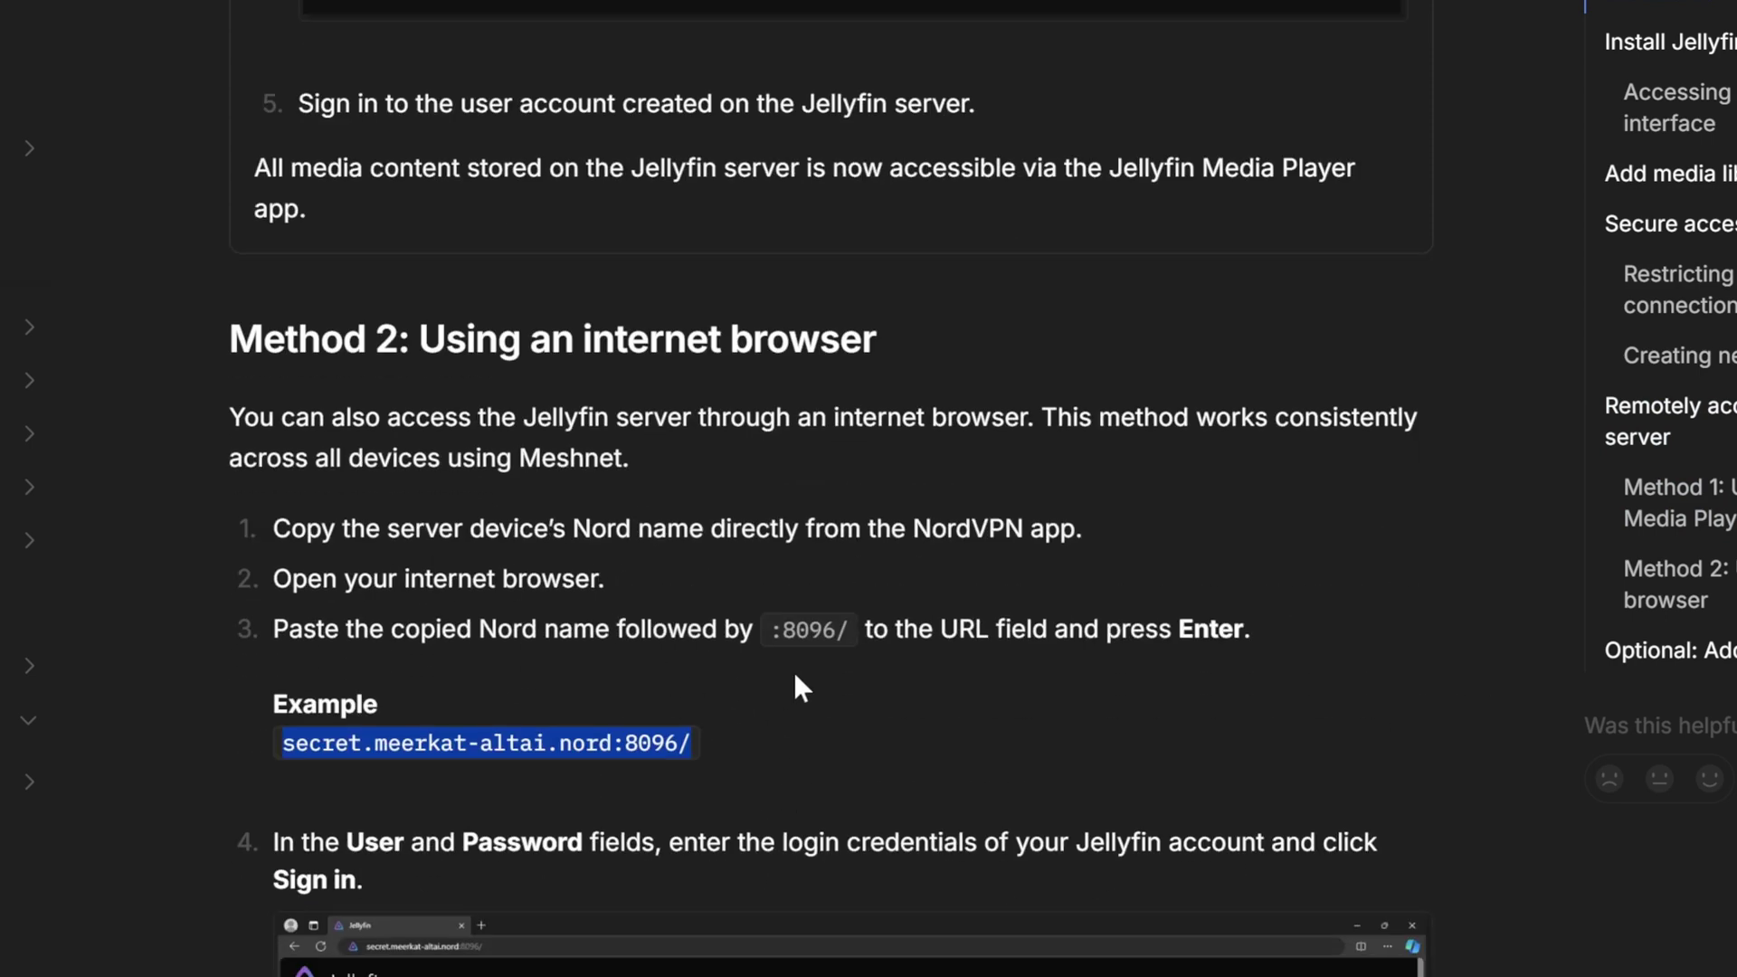
drag(282, 743, 722, 737)
- Review the browser sign-in instructions of Method 2 and the Nord name and host steps of Method 1
scroll(1077, 742, up, 8)
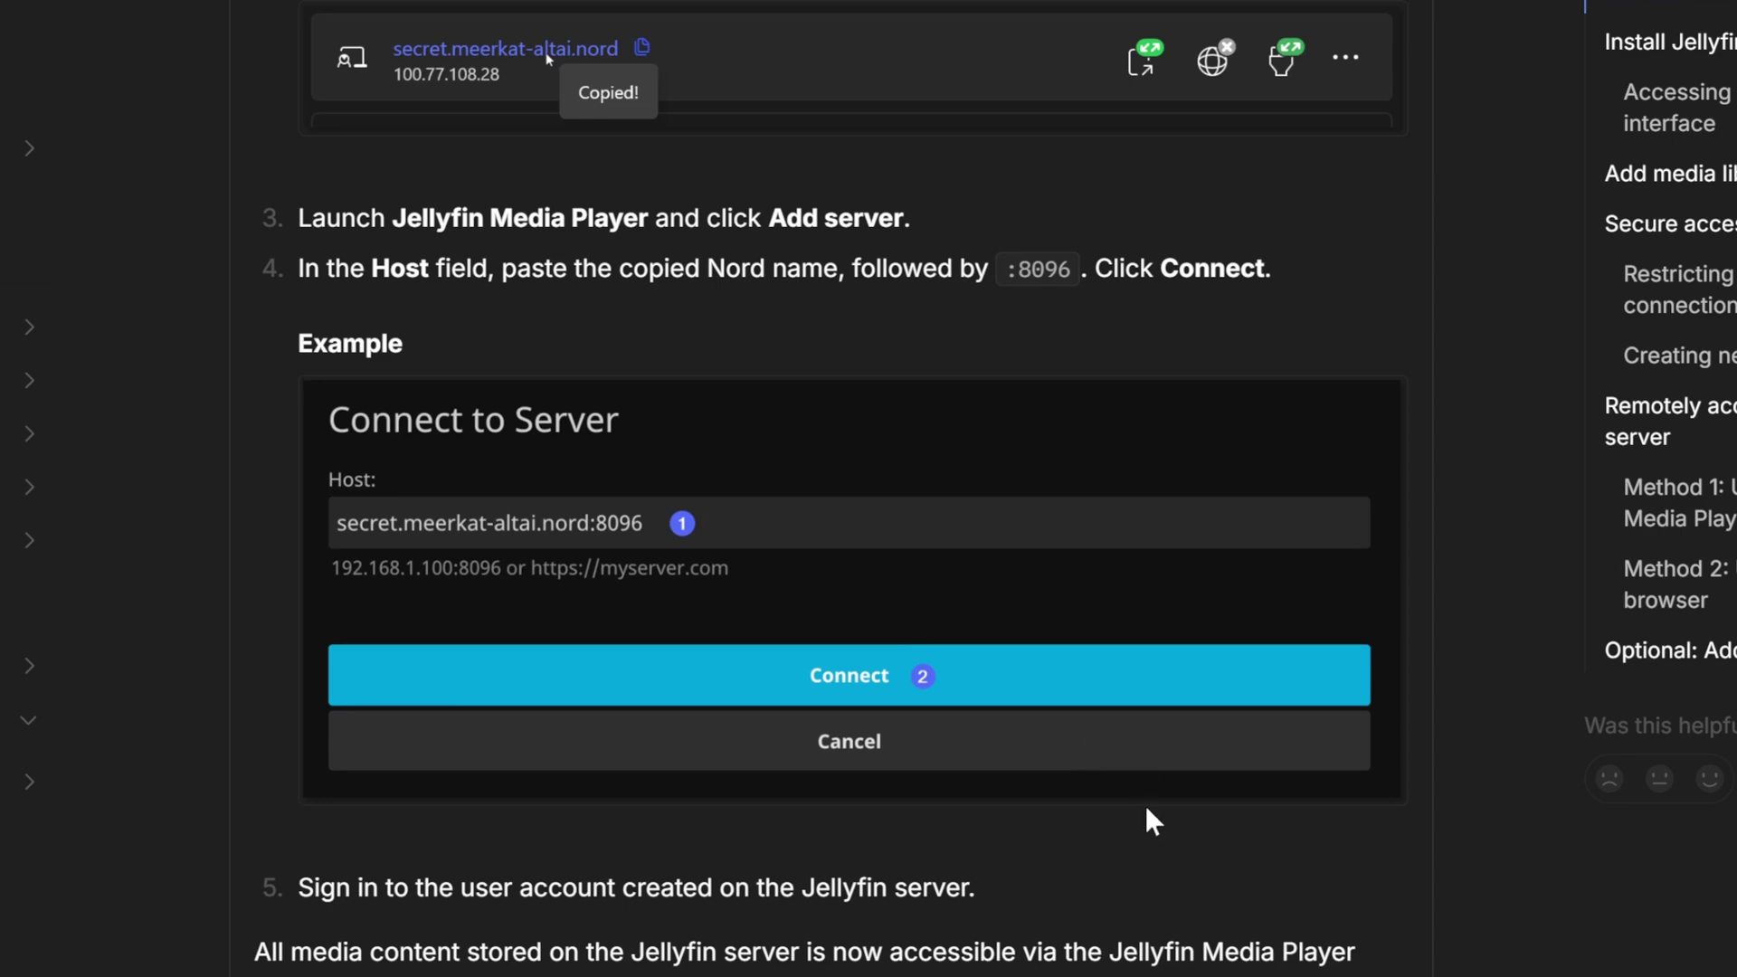
scroll(1152, 821, down, 7)
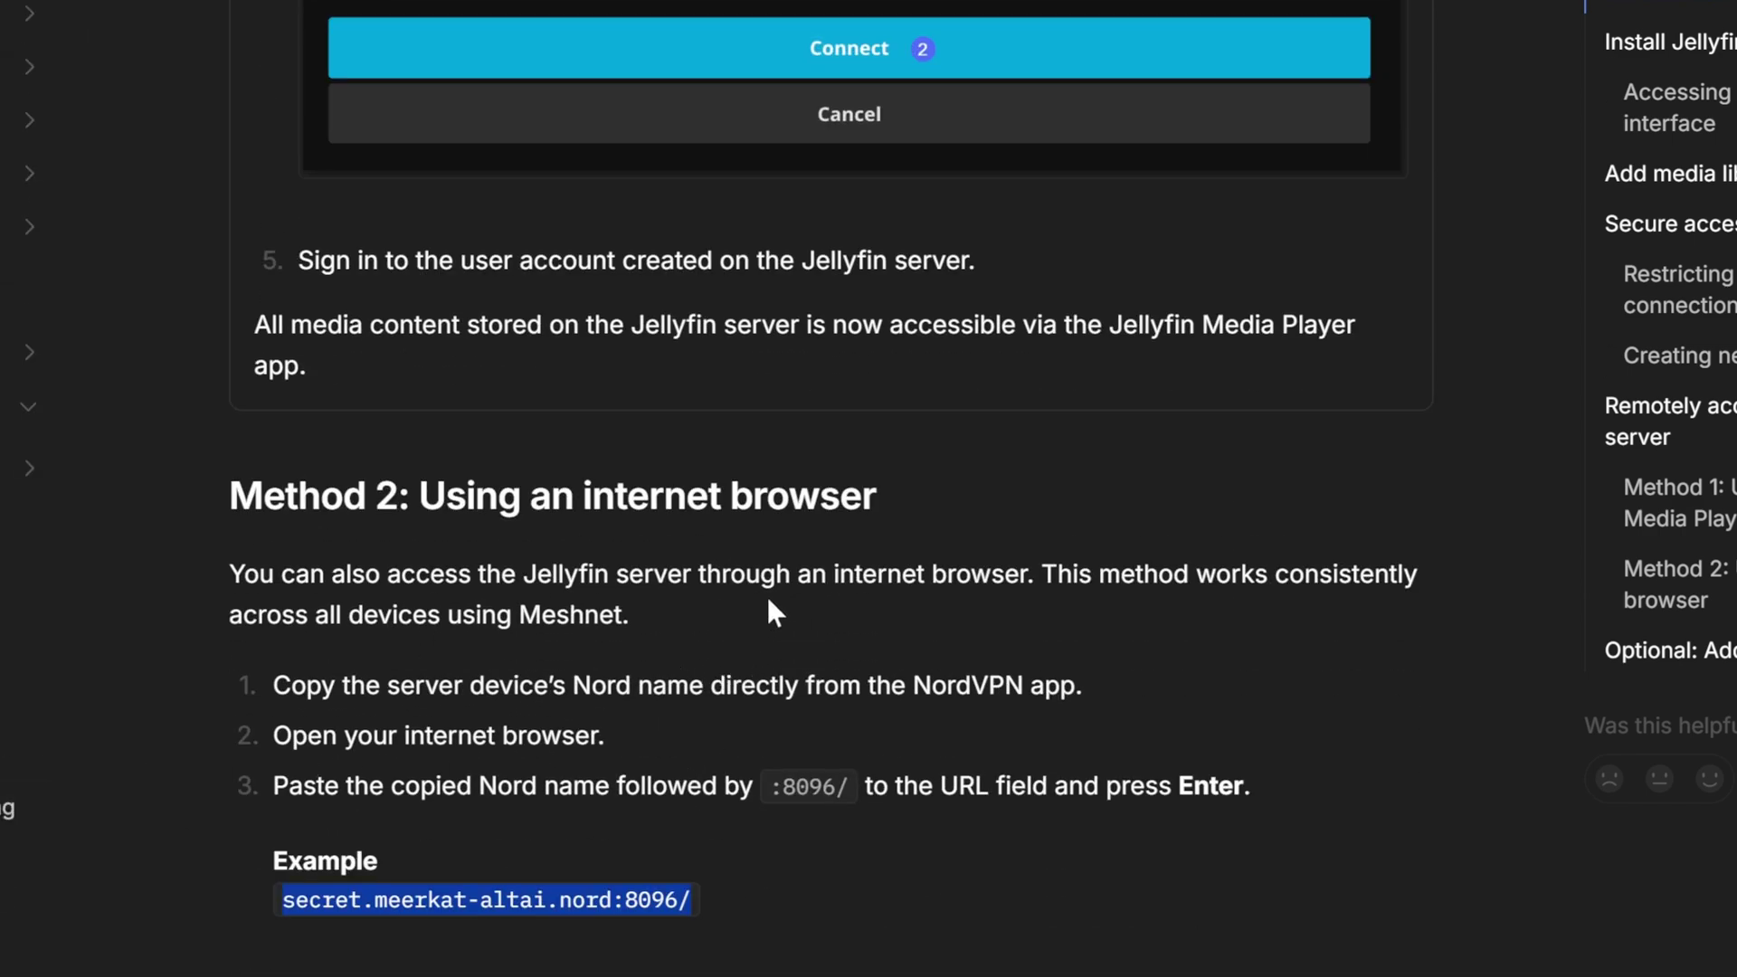
scroll(775, 609, down, 12)
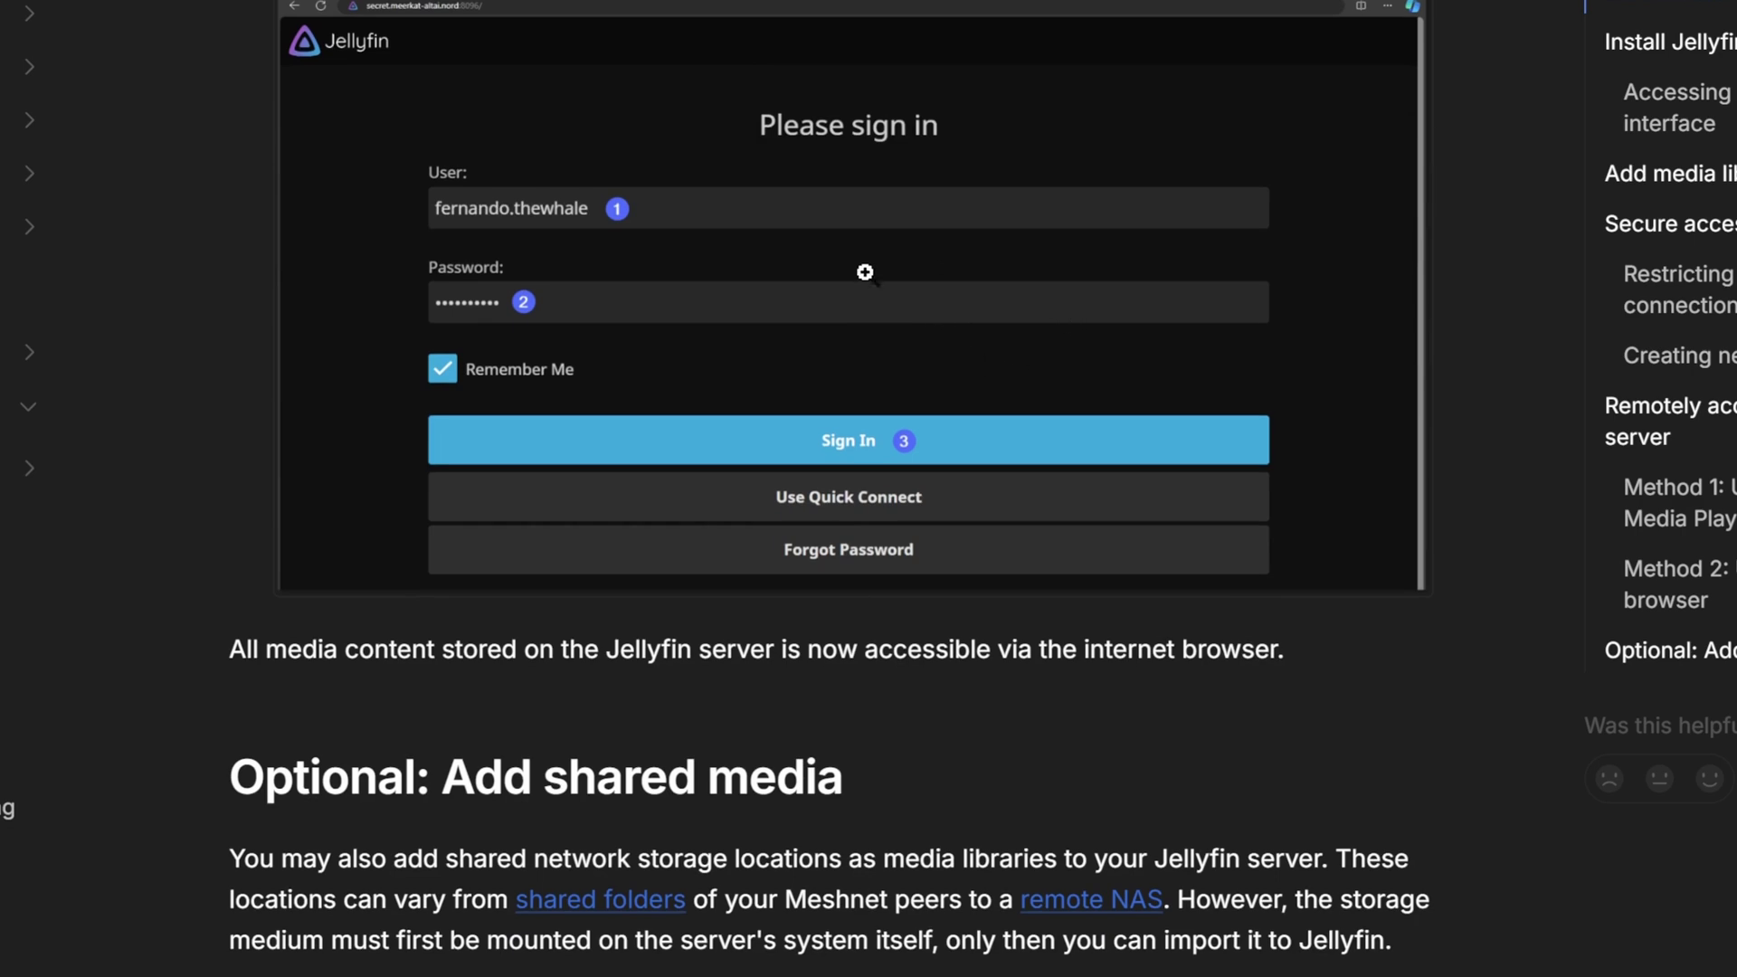
scroll(1005, 467, up, 12)
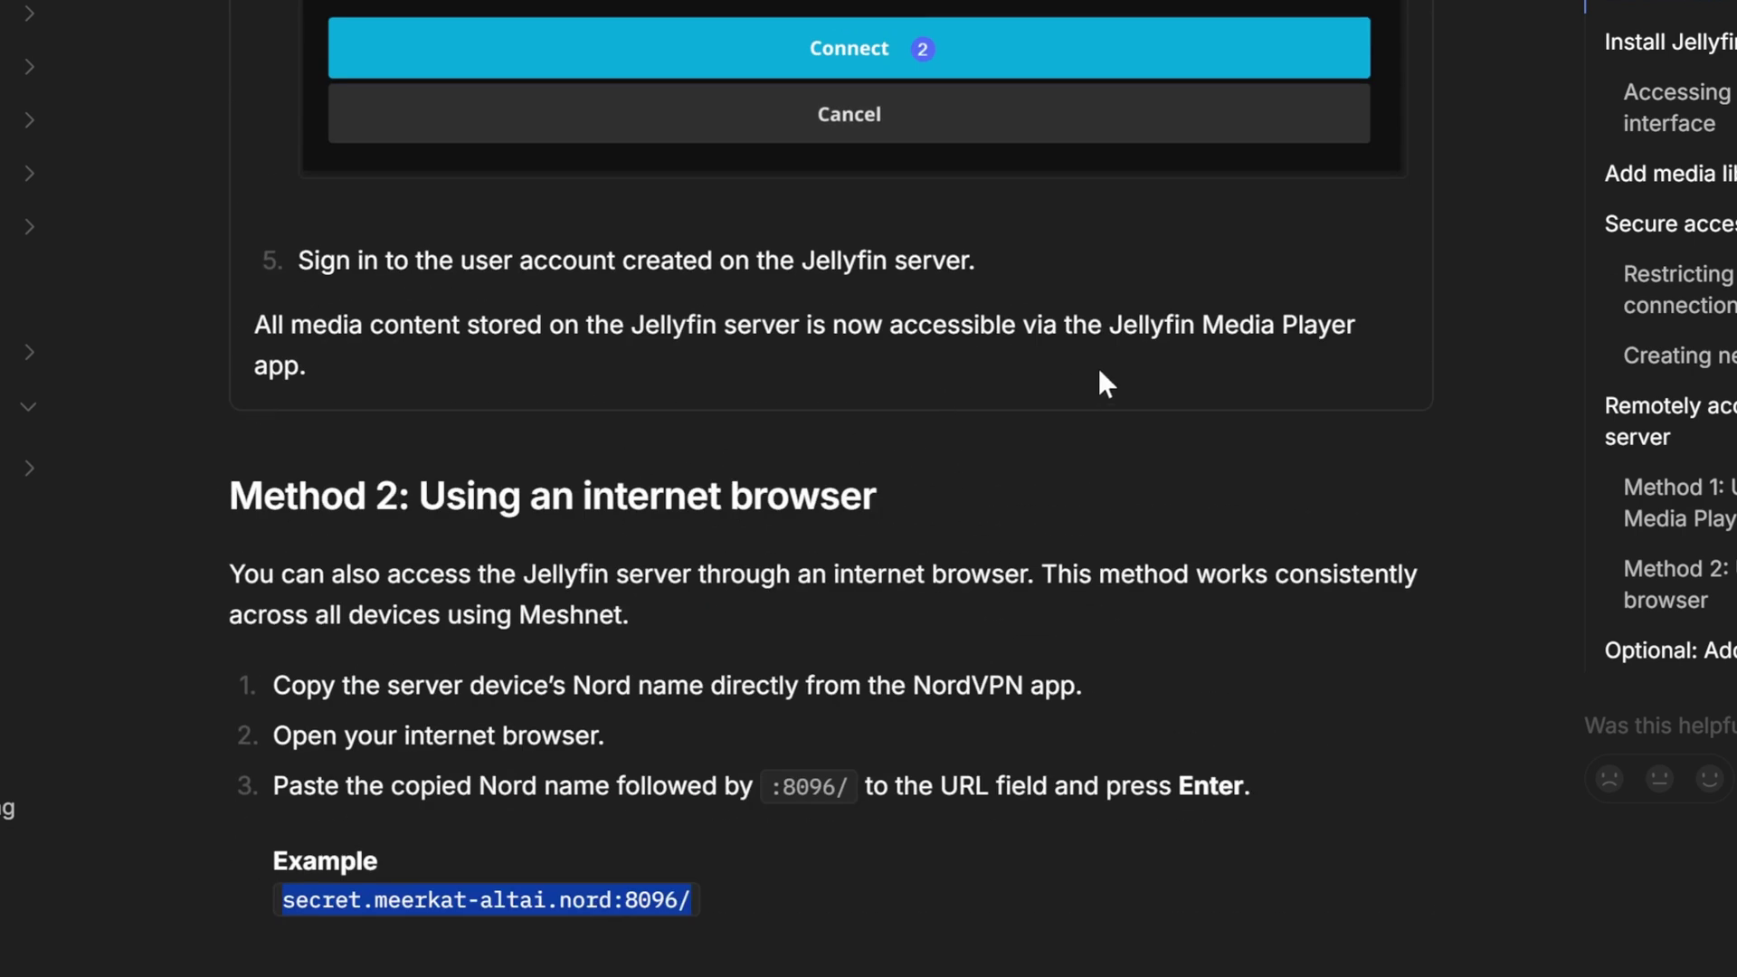
scroll(1081, 535, up, 2)
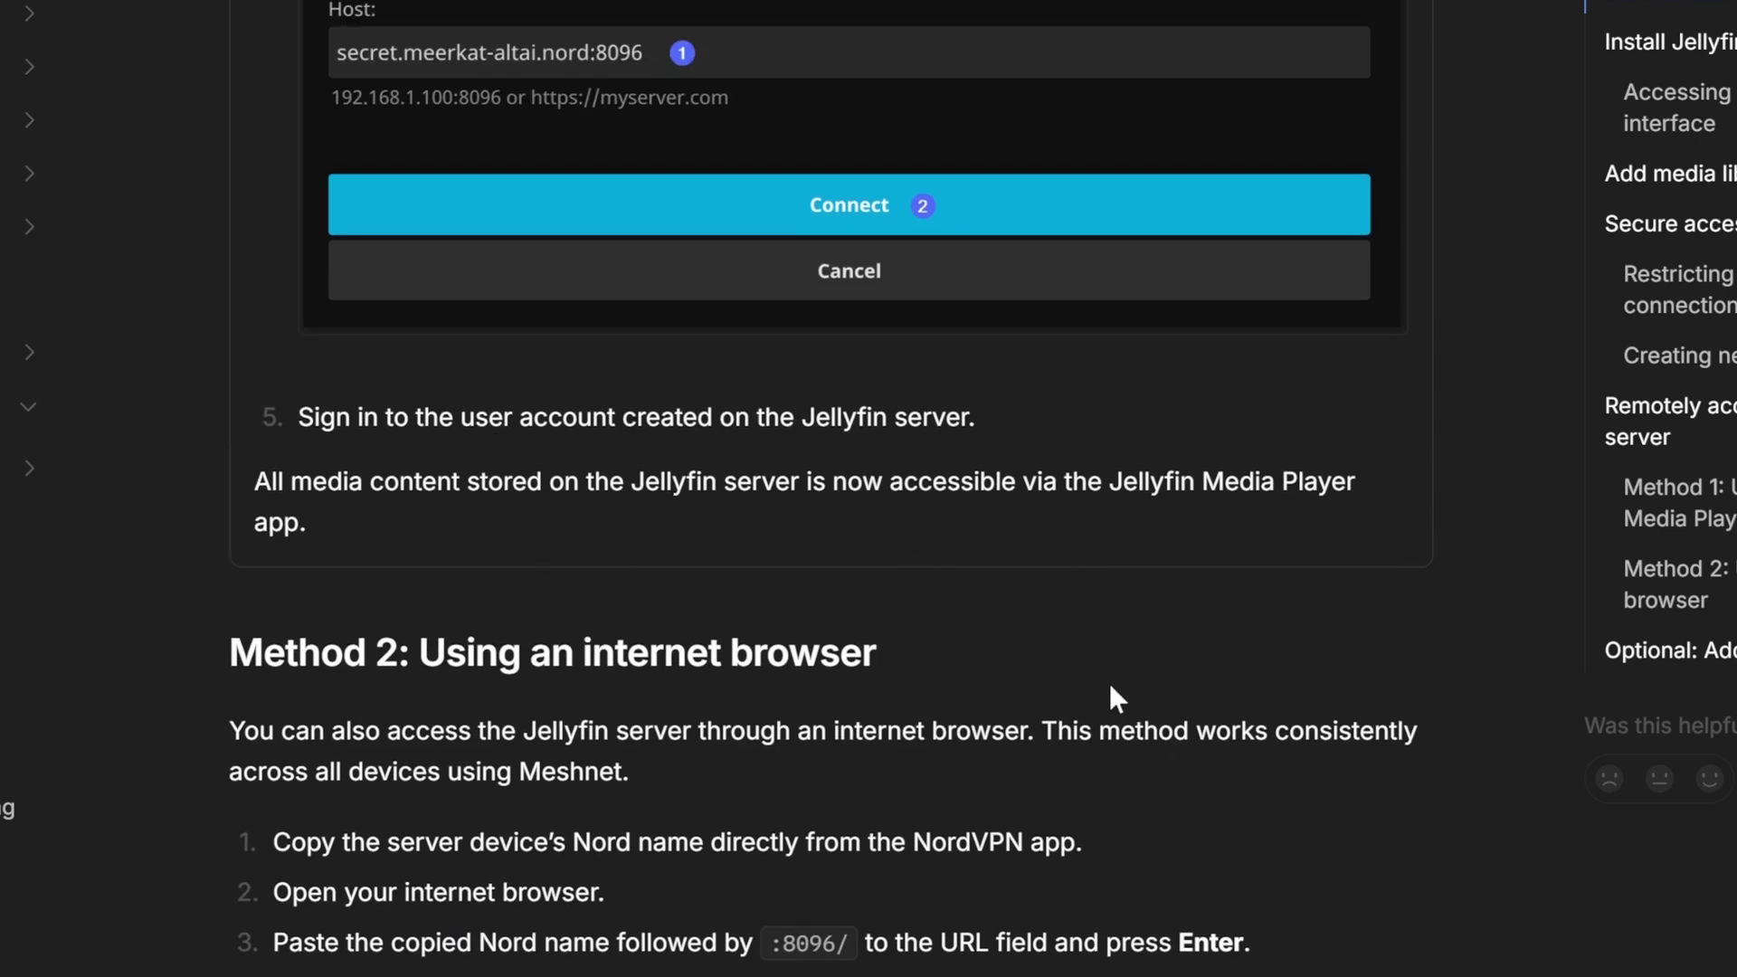
scroll(924, 623, up, 5)
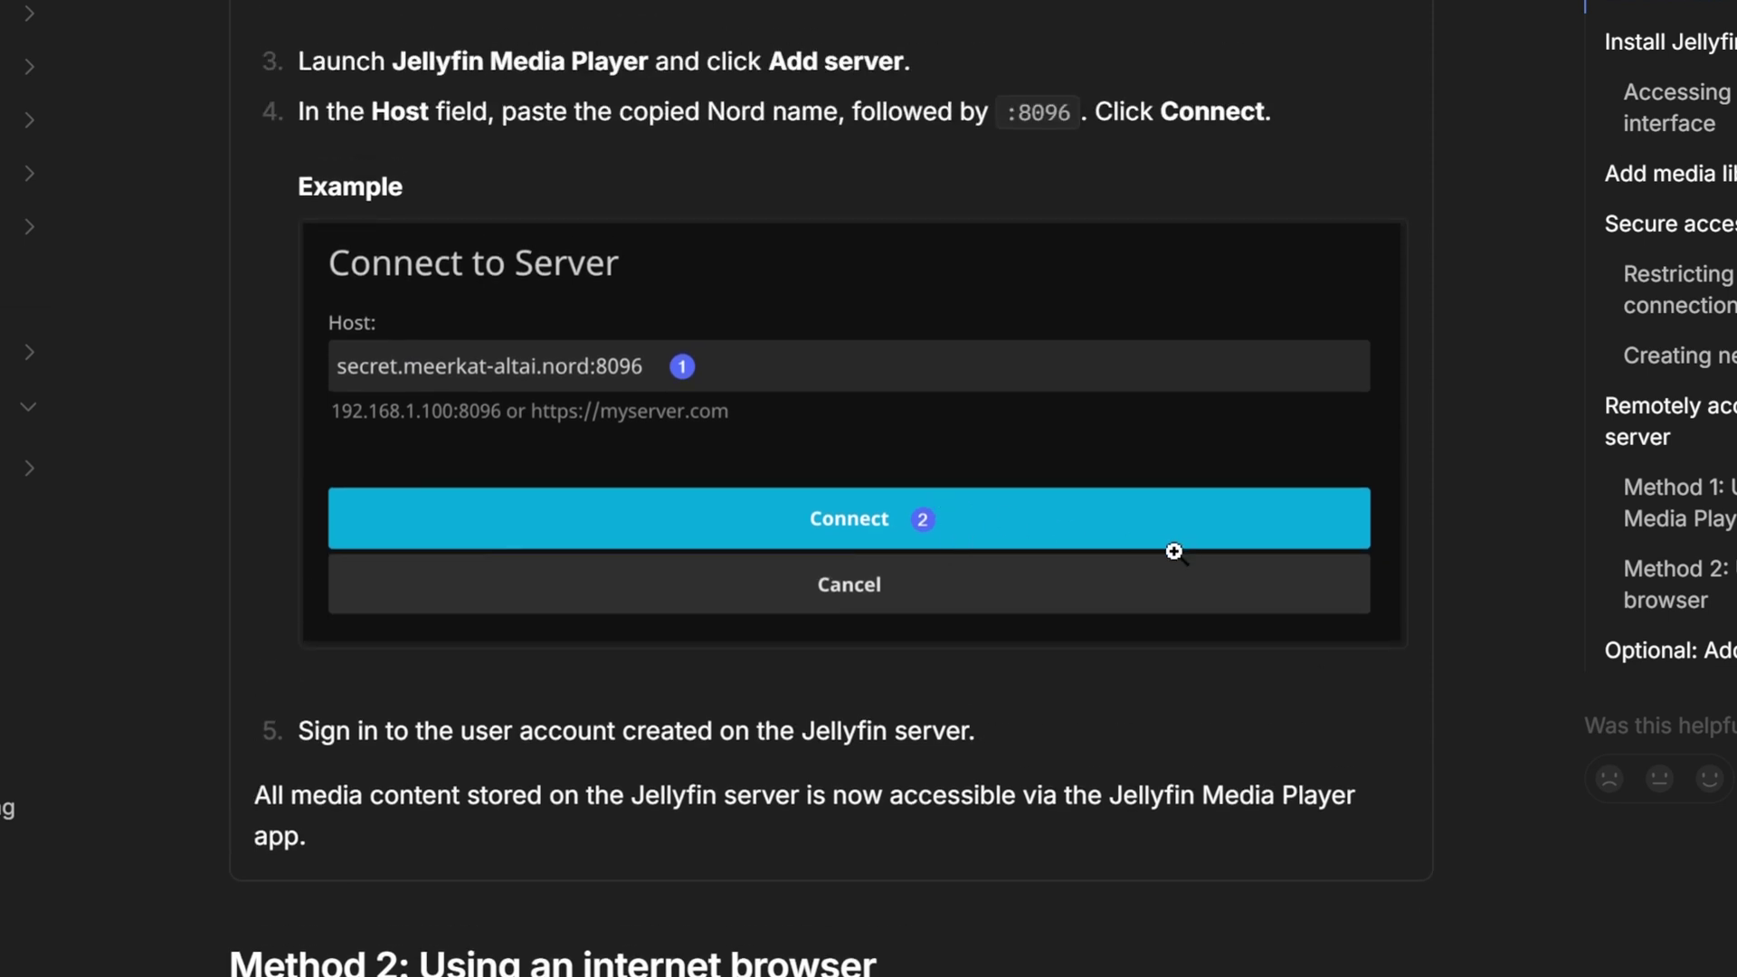
scroll(1176, 547, up, 2)
scroll(1019, 538, up, 1)
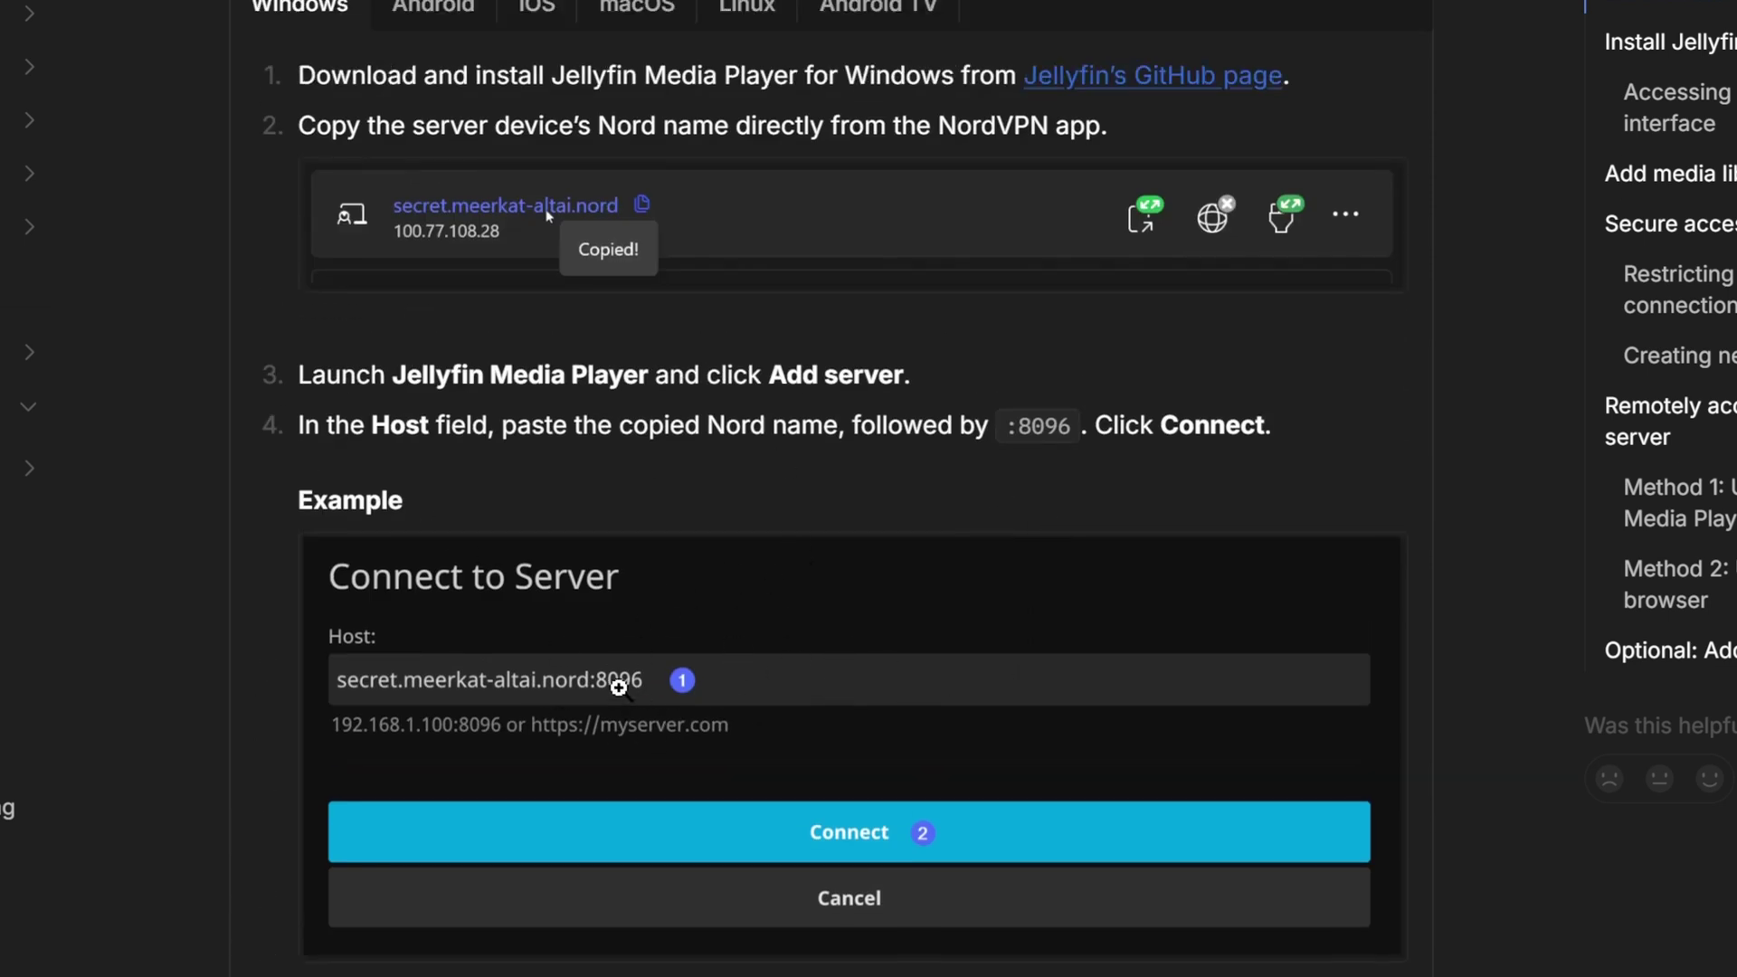
scroll(809, 675, up, 3)
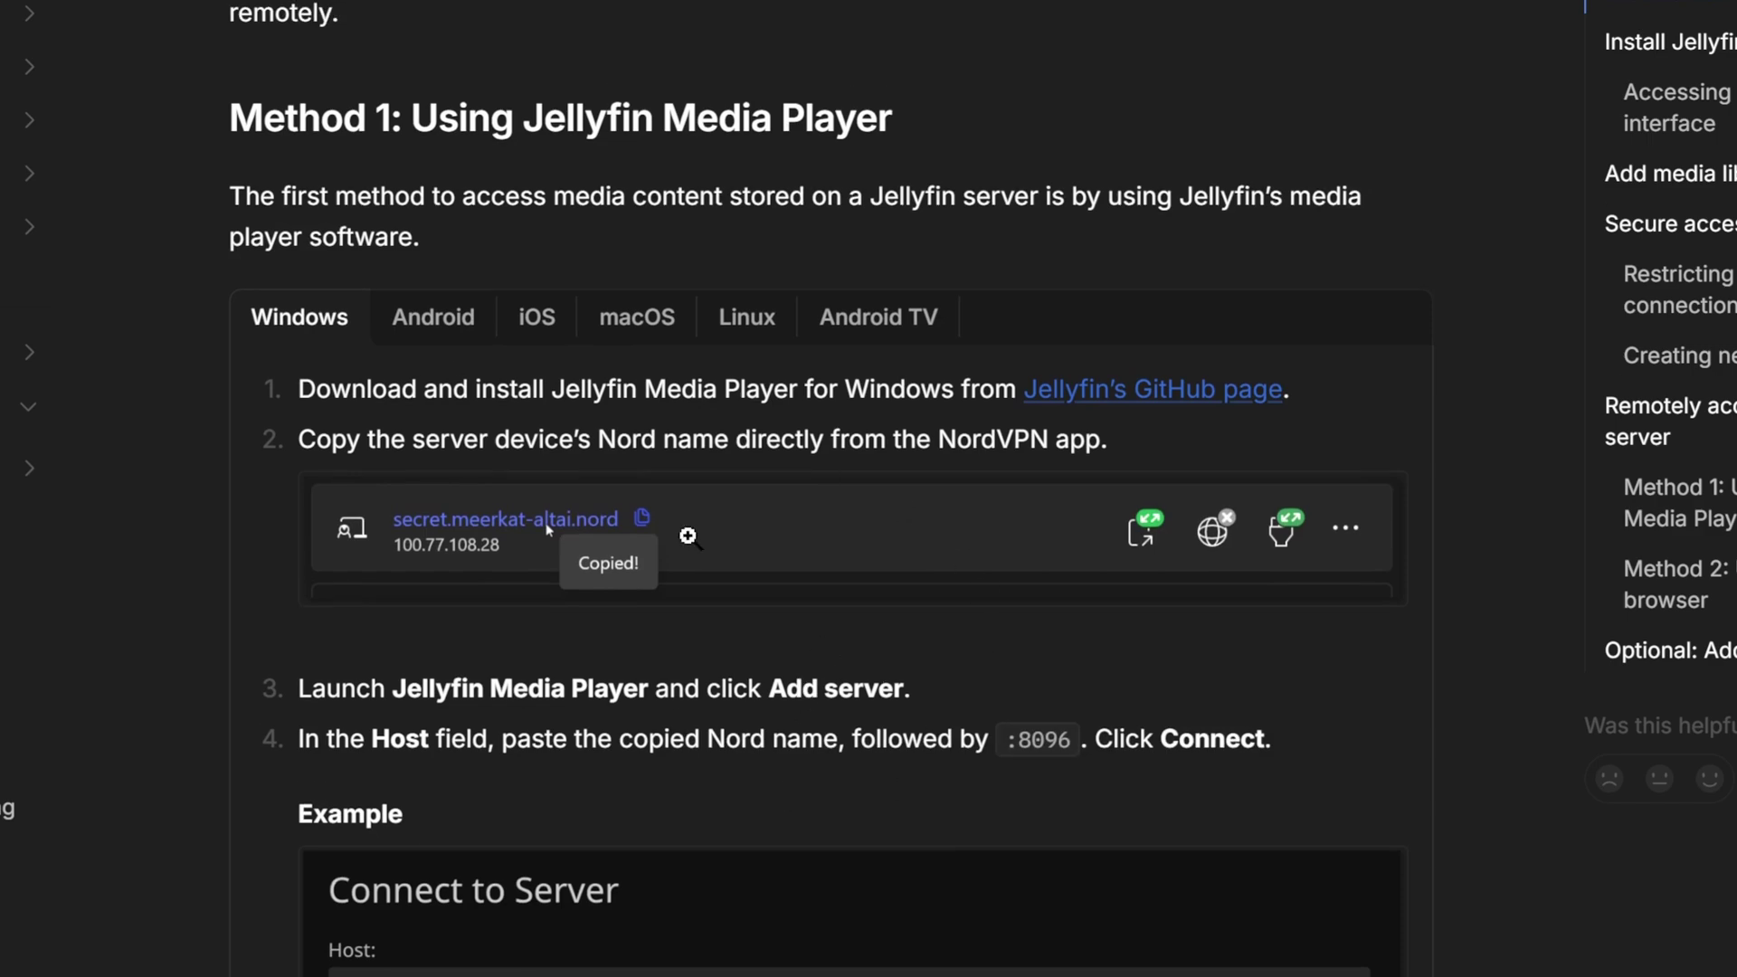